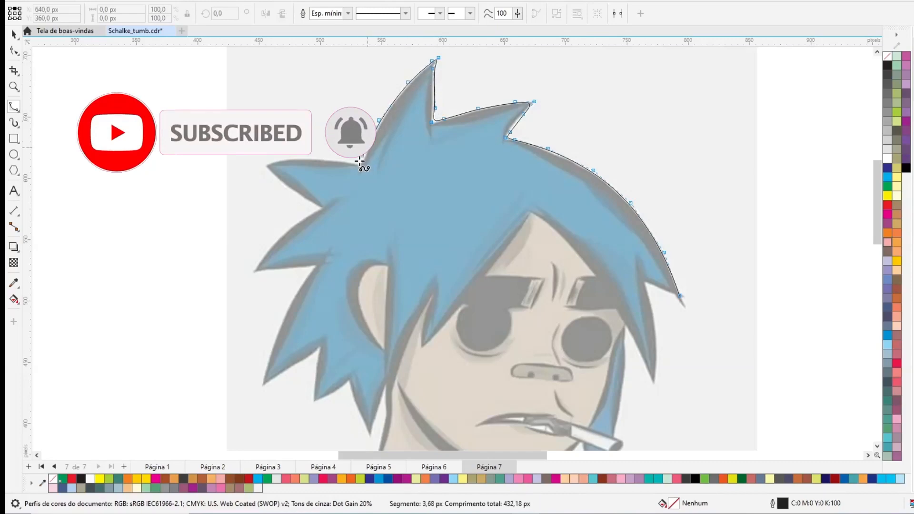
Continue the B-spline silhouette around the spikes at the back of the hair and down the neck to the collar
mouse_move(356, 166)
mouse_down()
mouse_move(265, 165)
mouse_move(327, 209)
mouse_move(254, 252)
mouse_move(267, 255)
mouse_move(255, 272)
mouse_move(318, 266)
mouse_move(274, 350)
mouse_up()
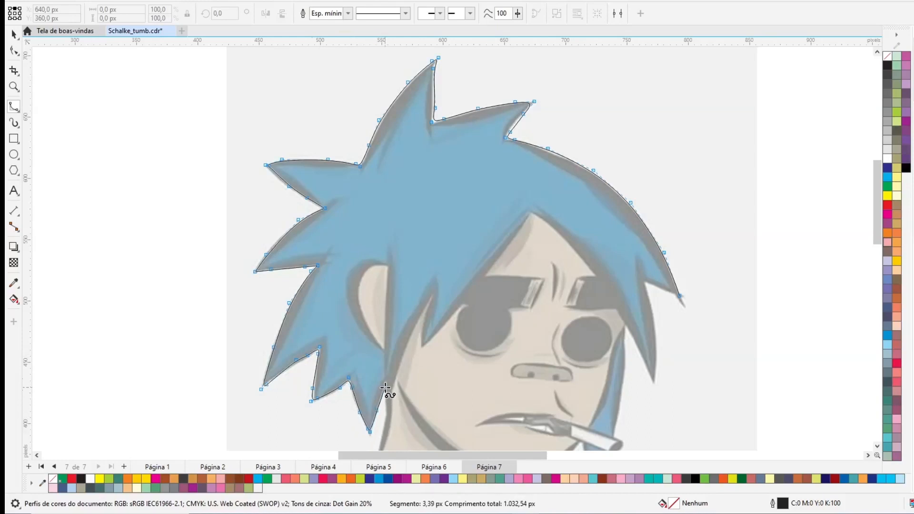
scroll(388, 369, down, 3)
drag(386, 421, 380, 332)
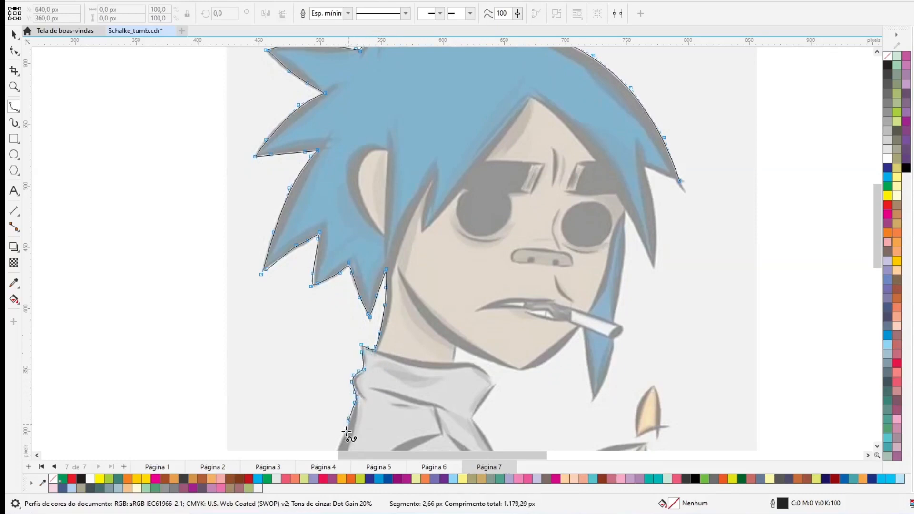
Extend the silhouette down the jacket's back, across the lower torso and around the hand with the lighter to the cuff
mouse_move(346, 433)
mouse_down()
mouse_move(331, 414)
mouse_move(317, 451)
mouse_move(316, 417)
mouse_move(317, 446)
mouse_move(316, 425)
mouse_move(325, 423)
mouse_move(317, 425)
mouse_move(563, 423)
mouse_move(585, 391)
mouse_move(637, 387)
mouse_move(716, 344)
mouse_move(703, 289)
mouse_move(707, 234)
mouse_move(672, 243)
mouse_move(665, 221)
mouse_move(611, 217)
mouse_move(591, 224)
mouse_move(565, 287)
mouse_up()
scroll(339, 448, down, 1)
scroll(316, 433, down, 3)
scroll(317, 426, down, 1)
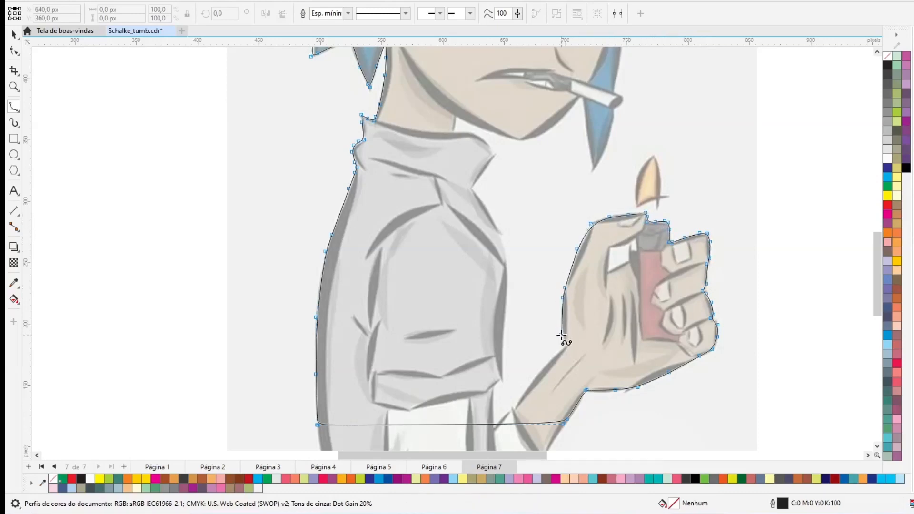
drag(560, 351, 516, 408)
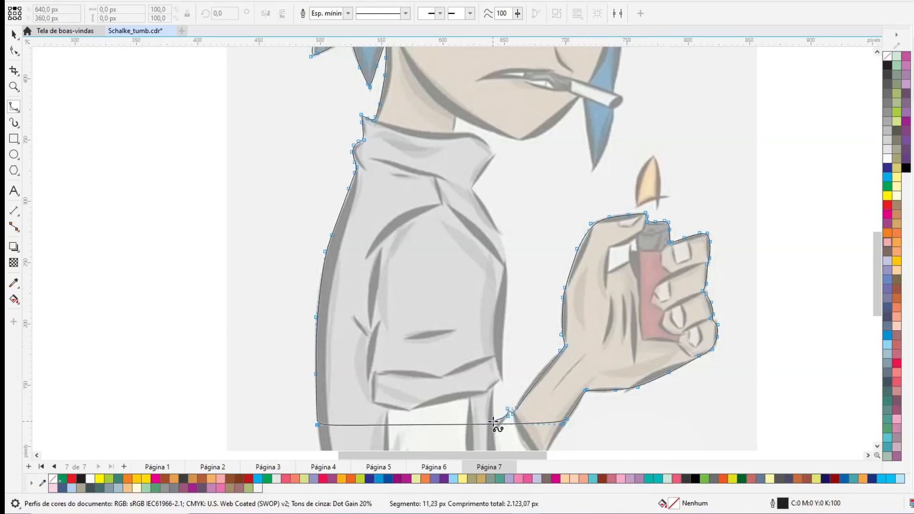
Trace the jacket front, collar, chin, side hair lock and cigarette tip, closing the silhouette at its starting hair tip
mouse_move(504, 378)
mouse_down()
mouse_move(514, 290)
mouse_move(507, 243)
mouse_move(474, 189)
mouse_move(494, 151)
mouse_move(482, 137)
mouse_move(458, 134)
mouse_move(456, 117)
mouse_move(522, 139)
mouse_up()
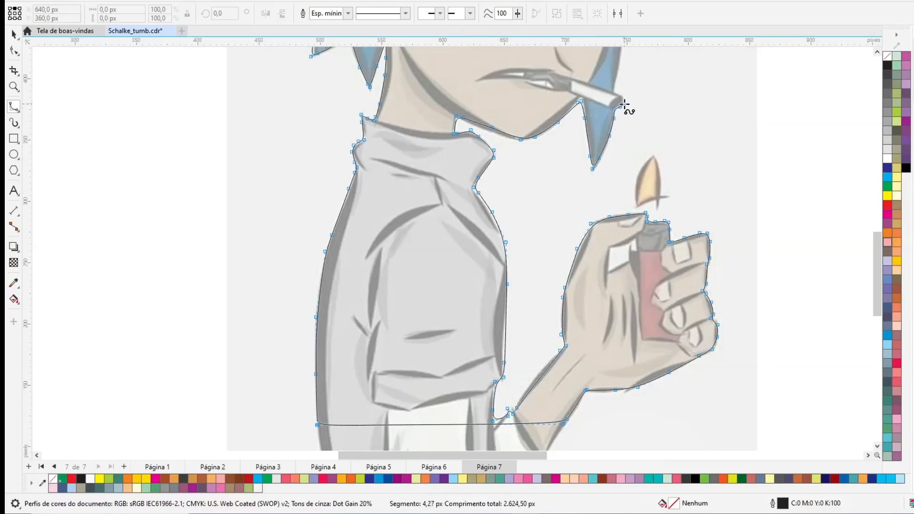
click(614, 92)
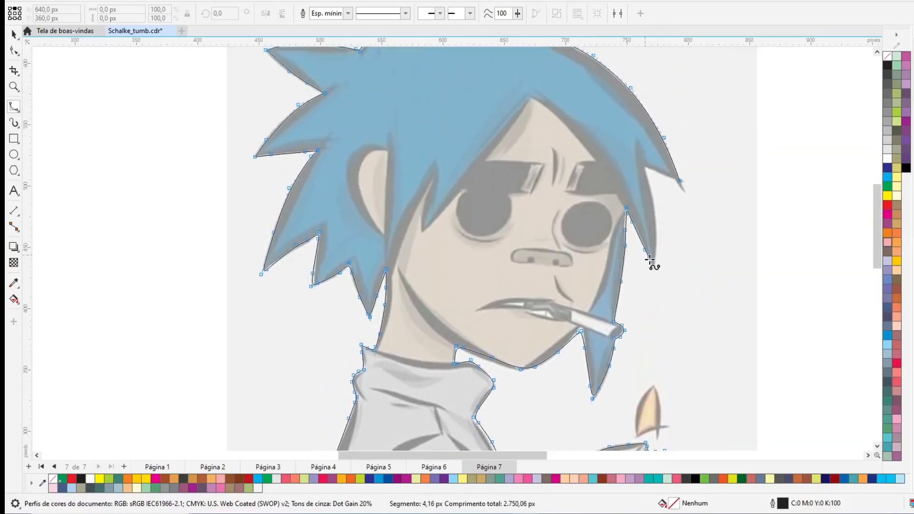
click(679, 181)
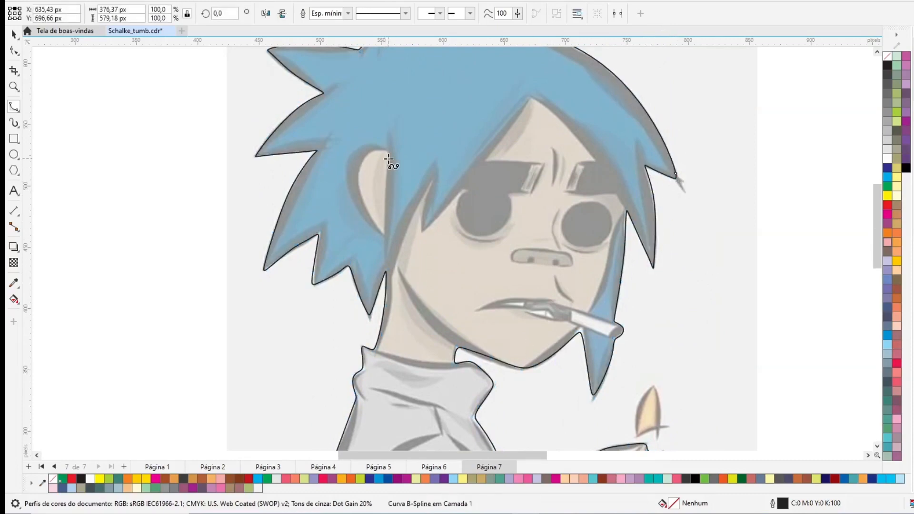
Start a B-spline around the blue hair area, tracing the inner edges of the lower spikes behind the ear
click(327, 148)
click(300, 190)
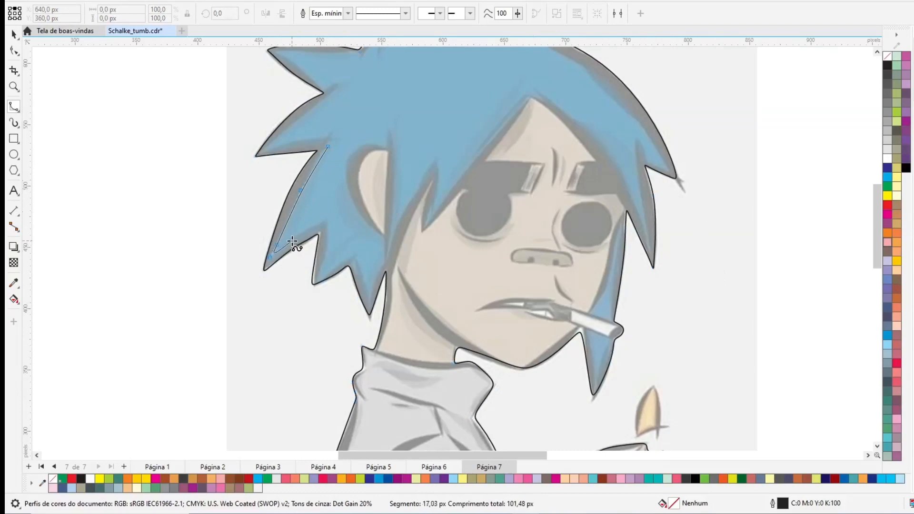
click(328, 221)
click(321, 281)
click(356, 253)
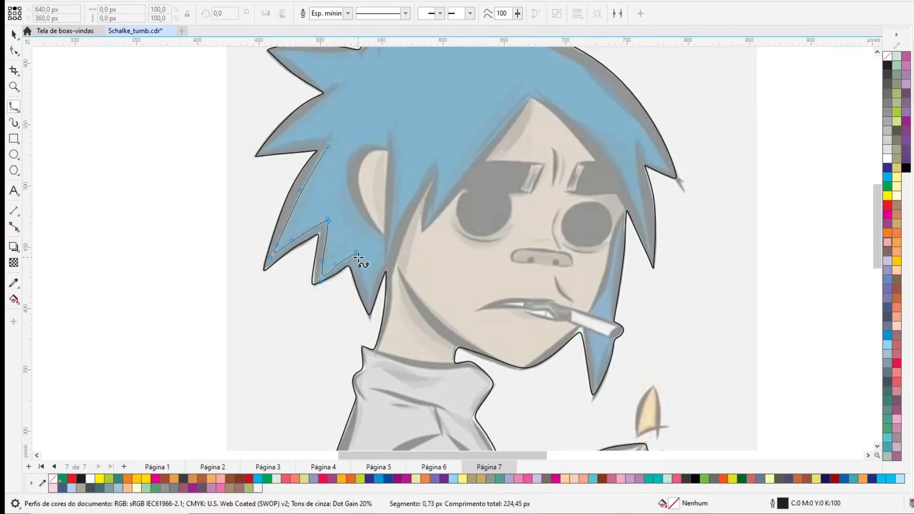
click(368, 300)
click(391, 259)
Continue the blue hair curve along the sideburn and the fringe framing the forehead to the tip of the front lock
click(407, 206)
click(425, 219)
click(476, 158)
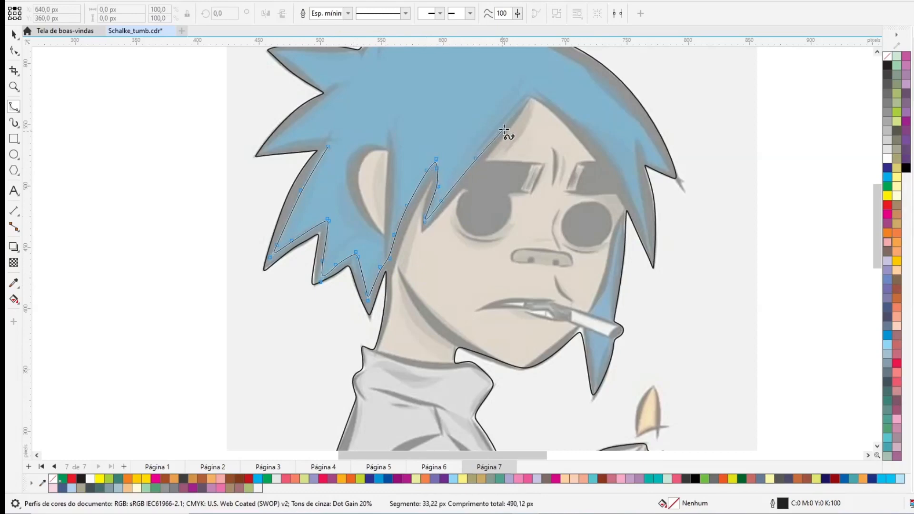
click(533, 91)
click(573, 116)
click(608, 152)
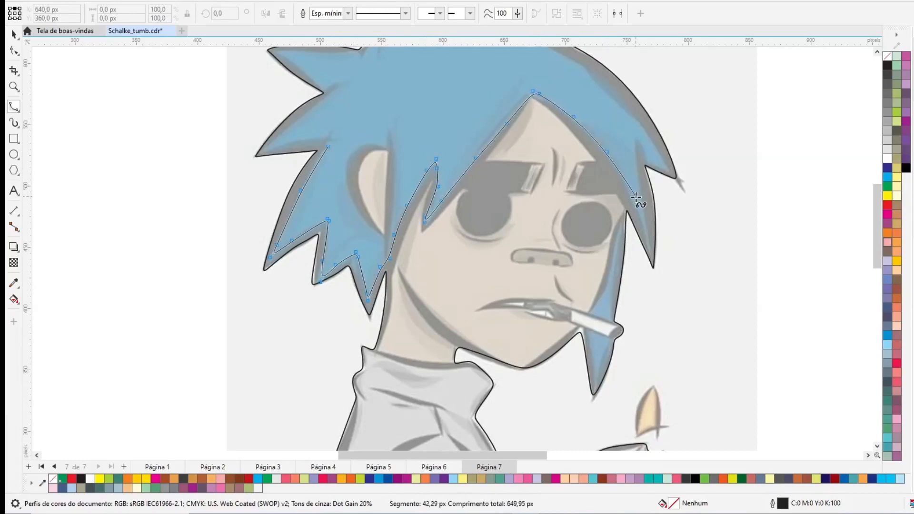
click(650, 243)
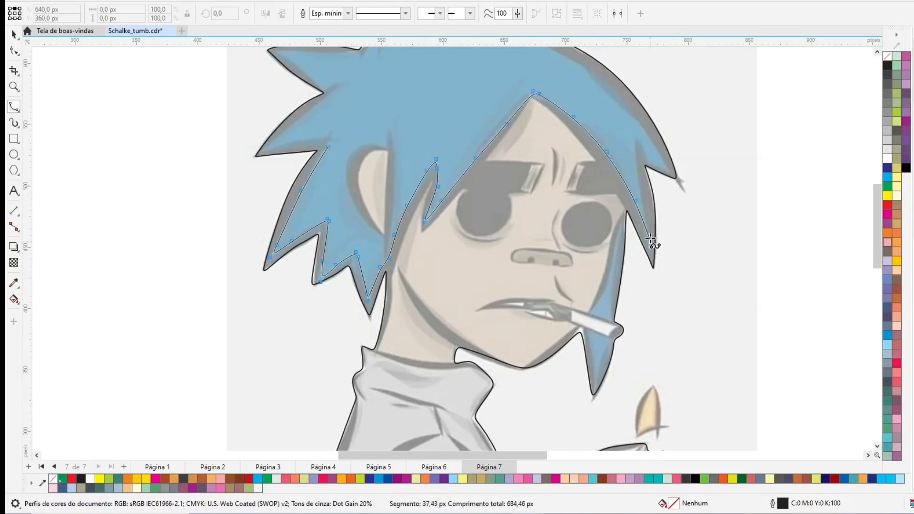
Trace the blue area's edge around the outer front lock and back over the curve of the crown
click(630, 148)
click(649, 160)
click(668, 168)
click(646, 130)
scroll(600, 131, up, 2)
click(602, 159)
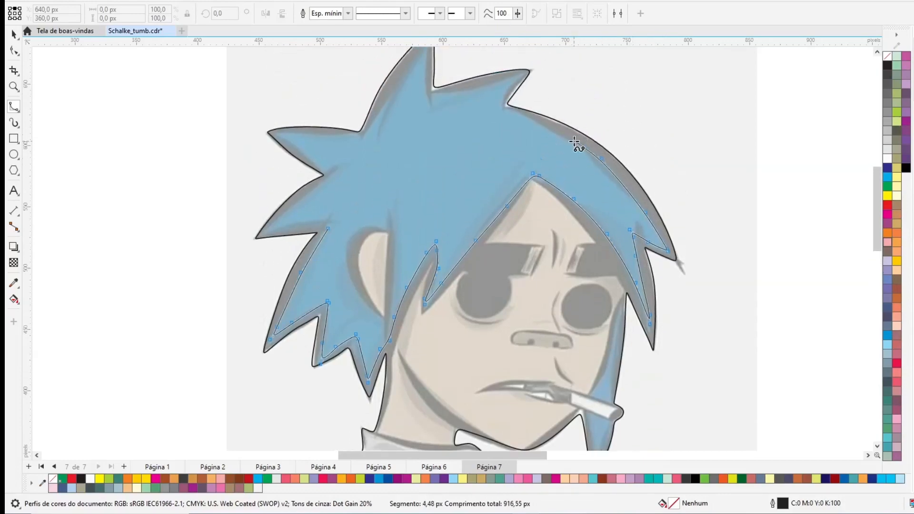
click(574, 141)
Follow the blue edge around the short crown spike and up to the tip of the tallest spike
click(521, 69)
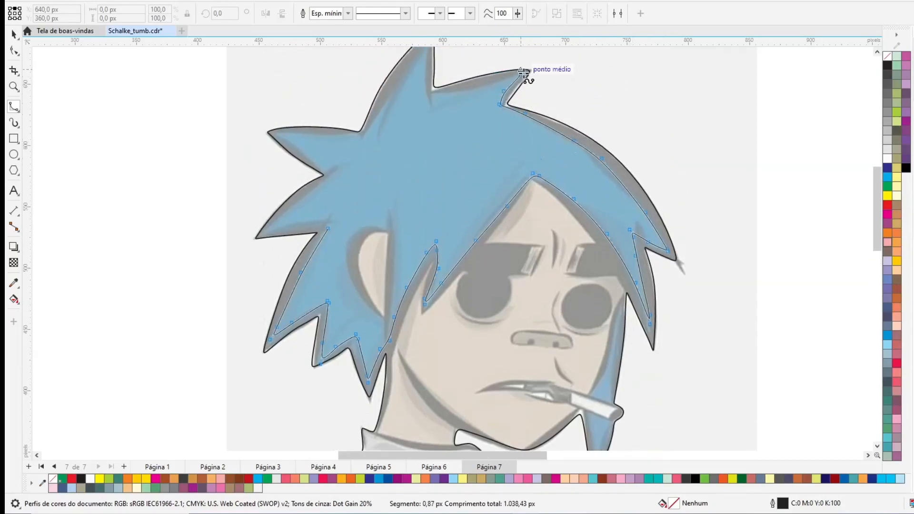
click(490, 86)
click(461, 91)
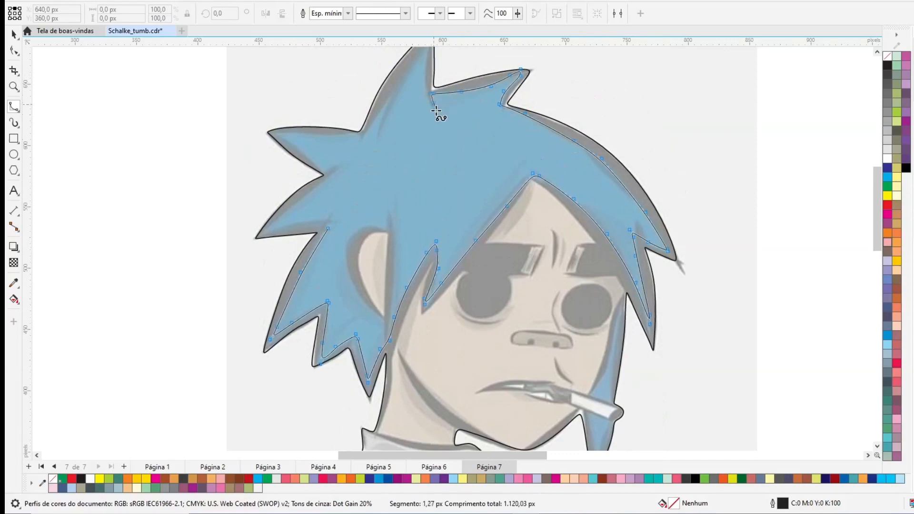
click(425, 99)
scroll(419, 102, up, 3)
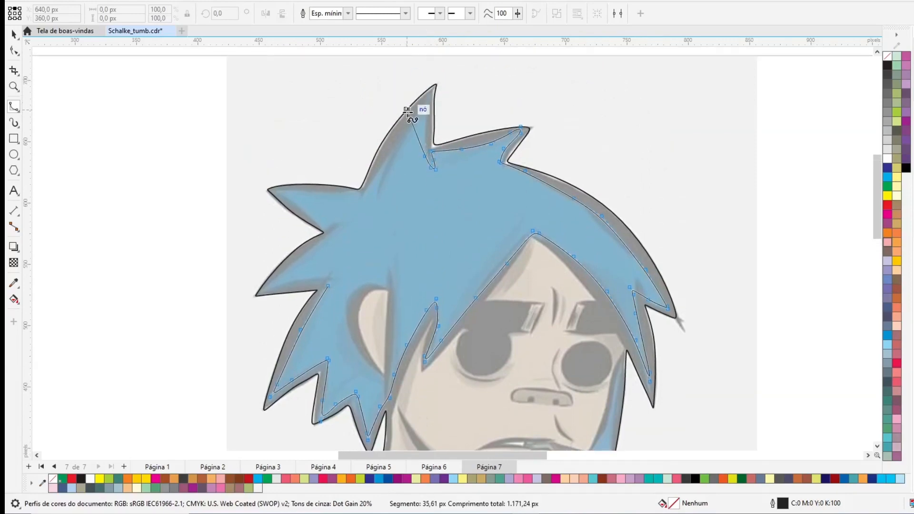
click(426, 99)
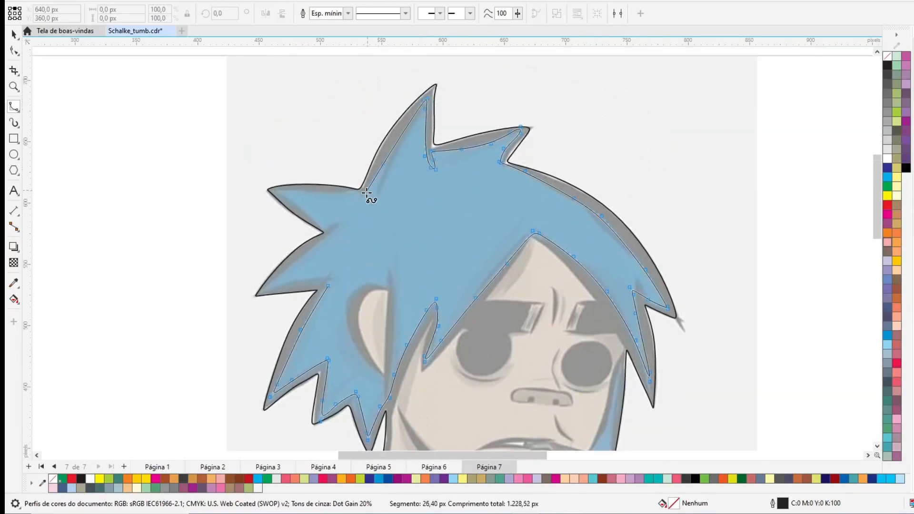
Trace the blue edge around the two spikes at the back of the head and close the hair curve
click(363, 196)
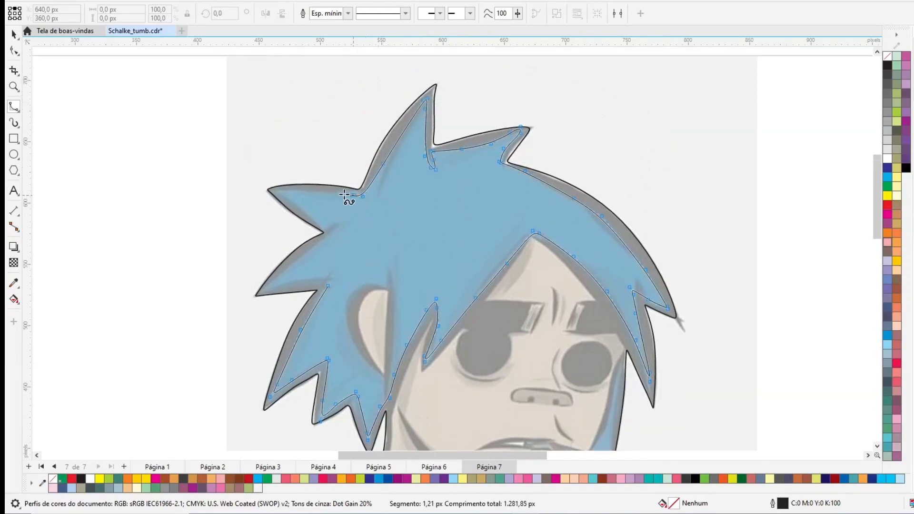
click(281, 191)
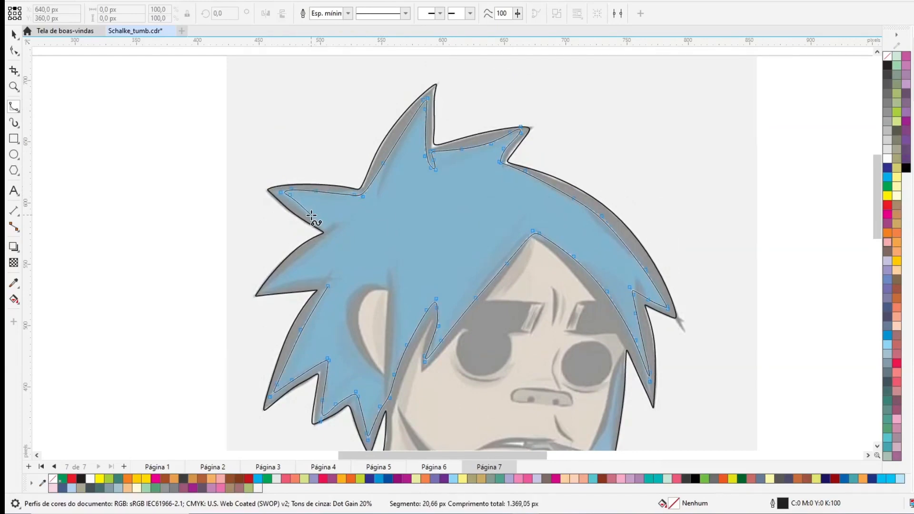
click(331, 232)
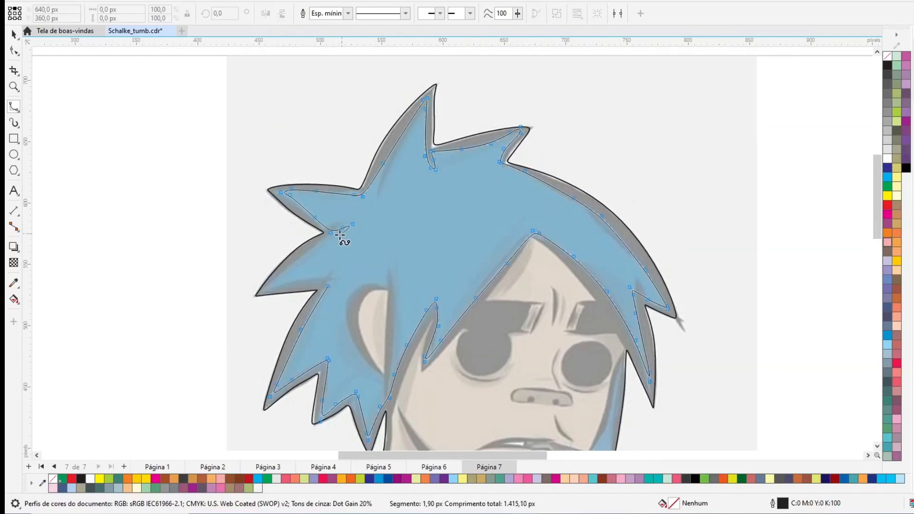
click(315, 246)
click(269, 288)
click(313, 280)
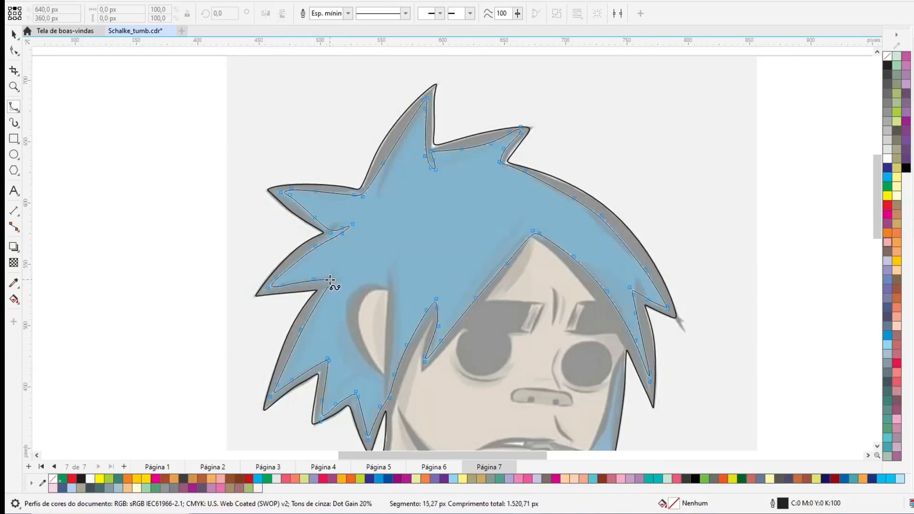
click(332, 279)
click(329, 286)
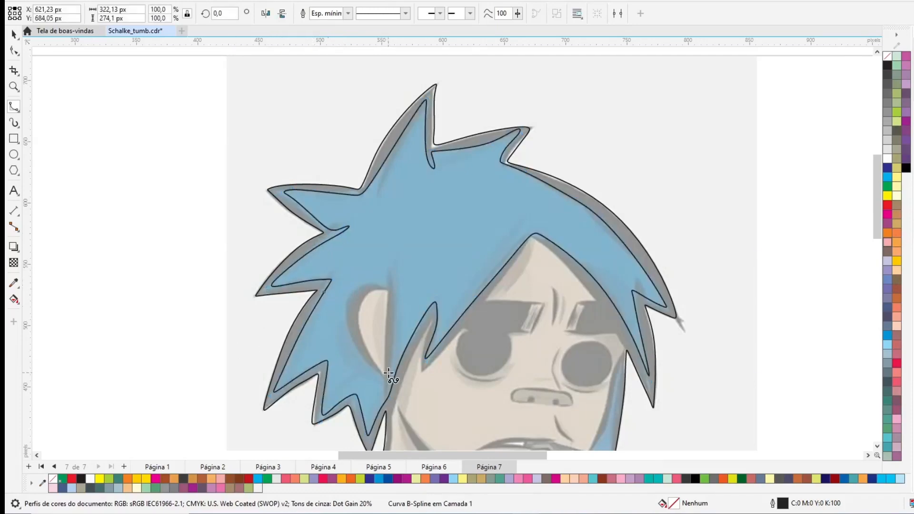
Draw a closed B-spline around the ear's outer outline, including the pointed hair line in front of it
click(388, 394)
click(394, 339)
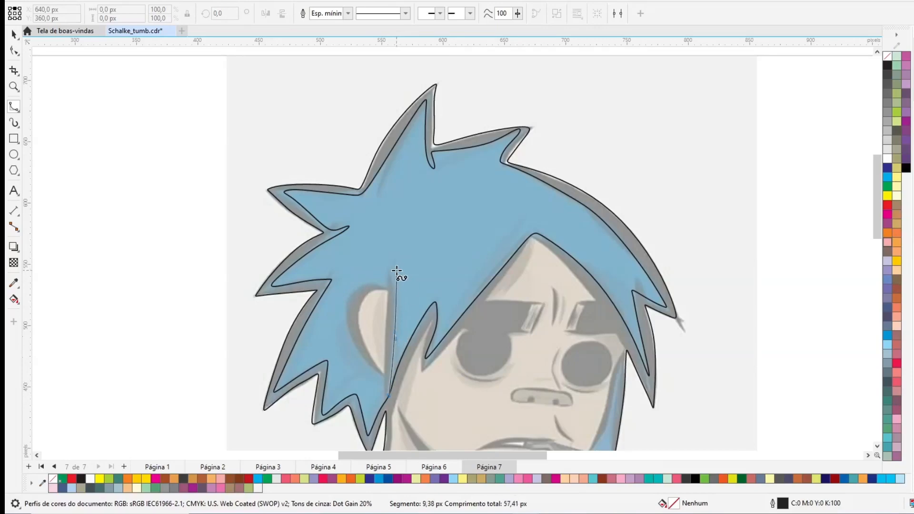
click(364, 283)
click(350, 292)
click(346, 315)
click(352, 347)
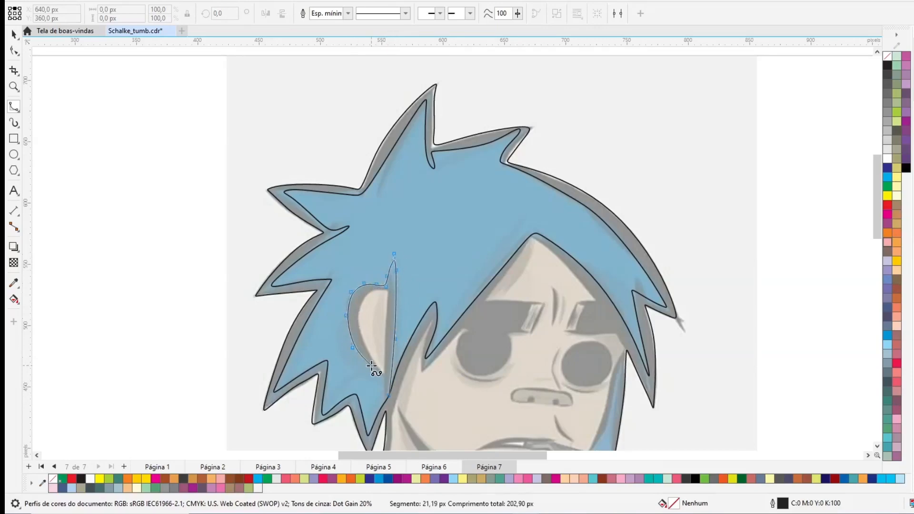
click(388, 394)
Draw a closed B-spline around the skin area inside the ear
click(384, 372)
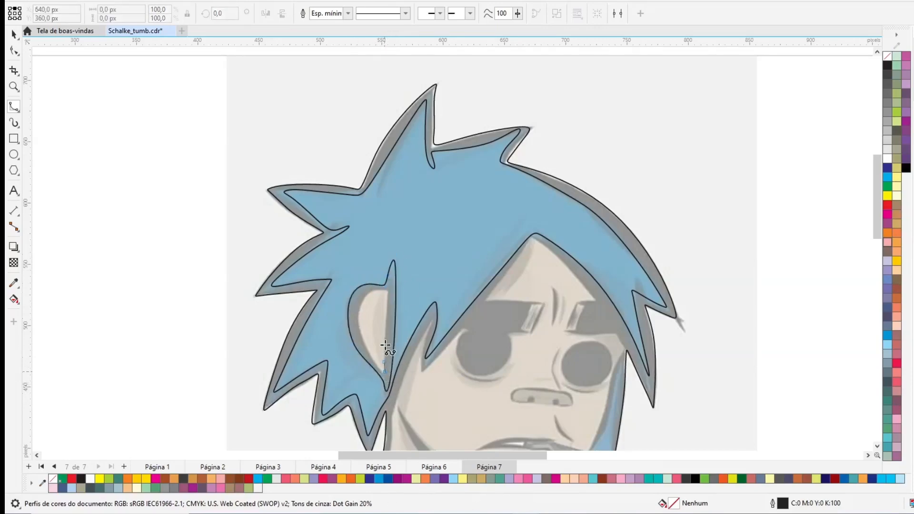
click(388, 335)
click(385, 286)
click(365, 290)
click(358, 299)
click(356, 321)
click(364, 351)
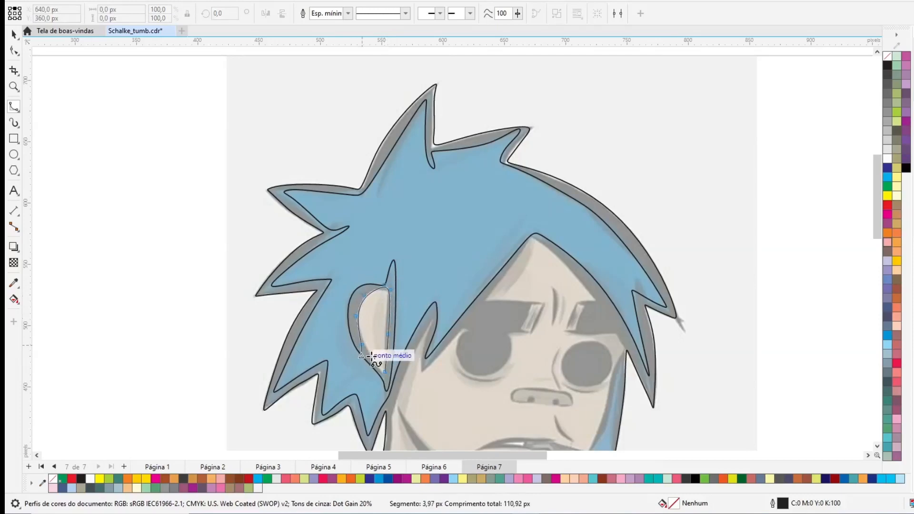
click(377, 366)
click(384, 372)
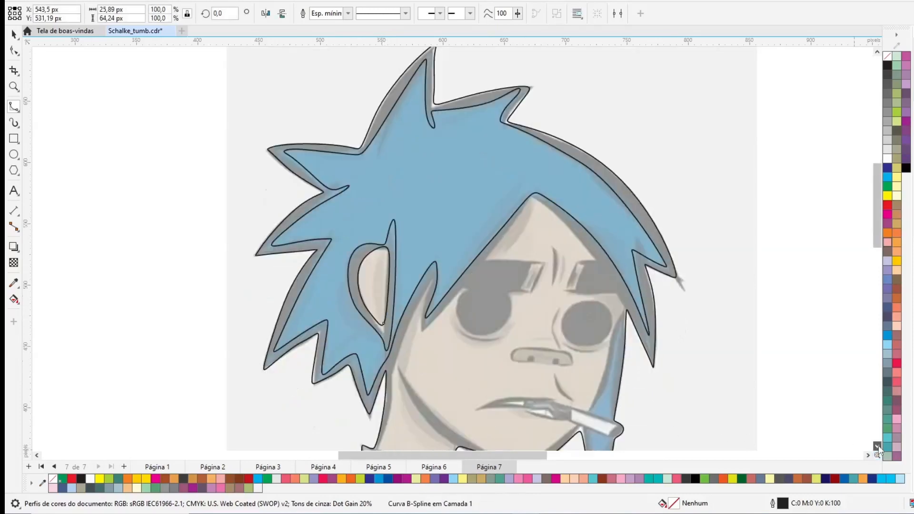
Start the face skin curve, tracing the collar line and the lower edge of the jaw shadow up to its point
scroll(618, 414, down, 3)
click(375, 365)
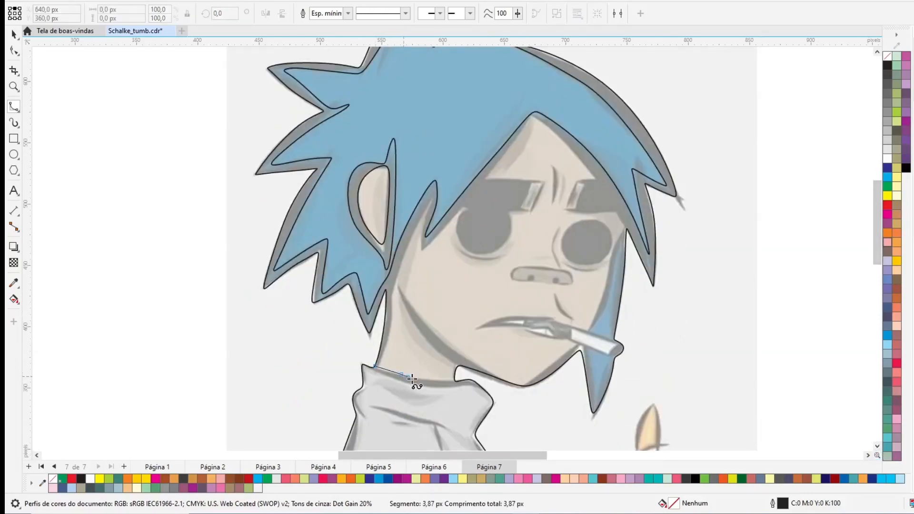
click(402, 374)
click(452, 376)
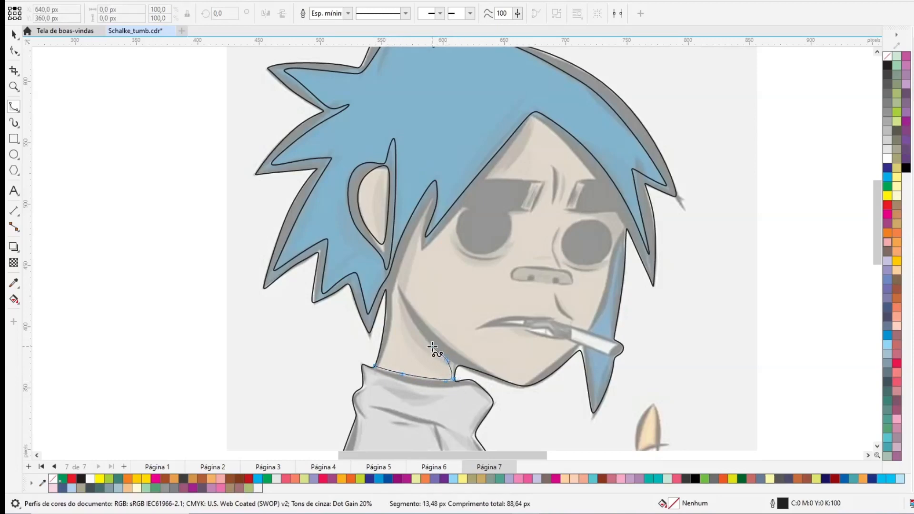
click(409, 317)
click(397, 288)
click(399, 285)
Continue the skin curve along the upper edge of the jaw shadow and around the chin
click(416, 310)
click(451, 346)
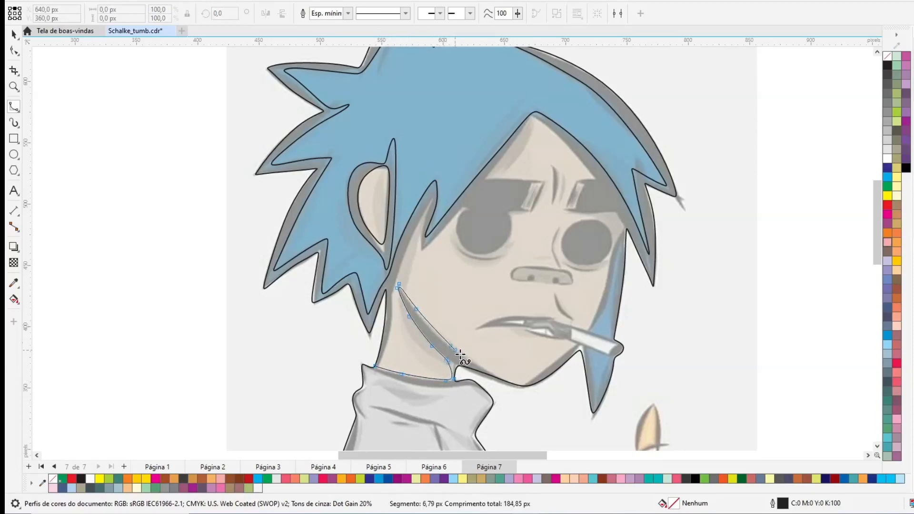
click(481, 366)
click(512, 377)
click(524, 379)
click(544, 369)
Trace the skin curve along the lower lip, around the mouth corner and over the upper lip to the cigarette
click(557, 338)
click(538, 335)
click(479, 328)
click(487, 318)
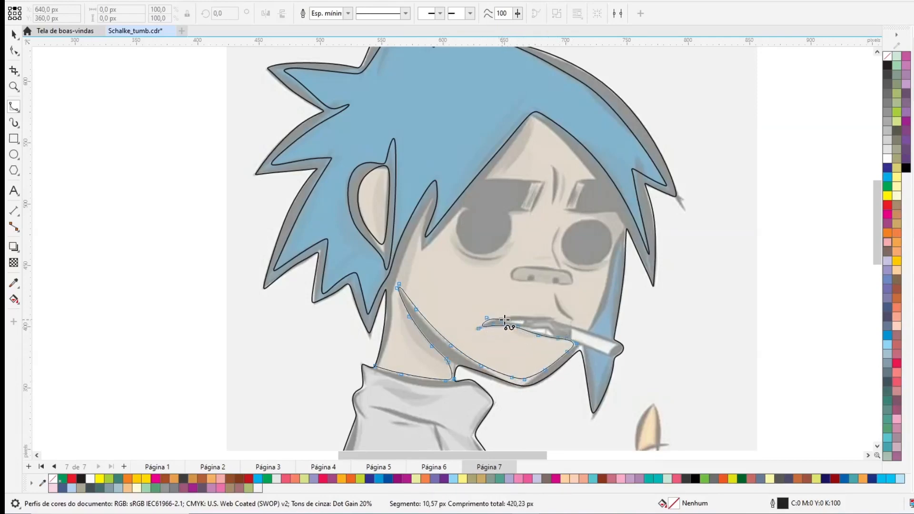
click(542, 317)
click(569, 325)
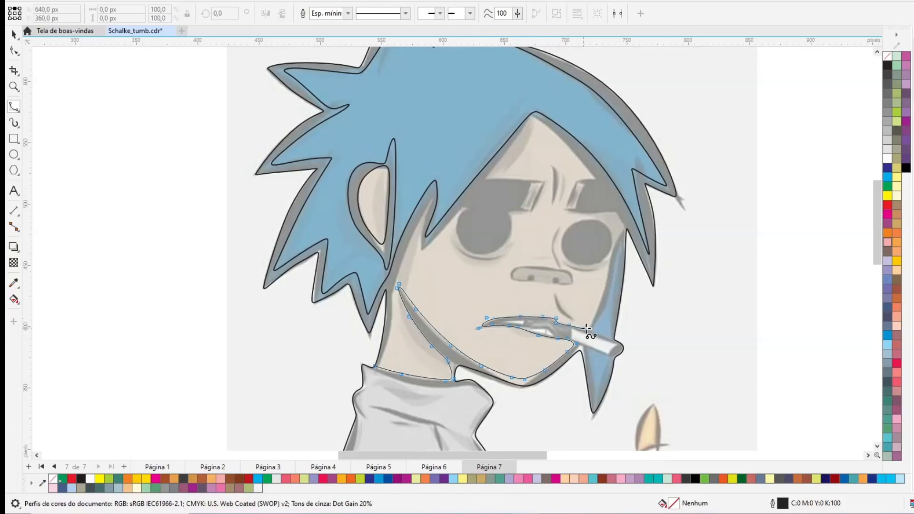
click(587, 328)
Continue the skin curve up the cheek beside the hair lock and along the underside of the nearby eyebrow
click(597, 312)
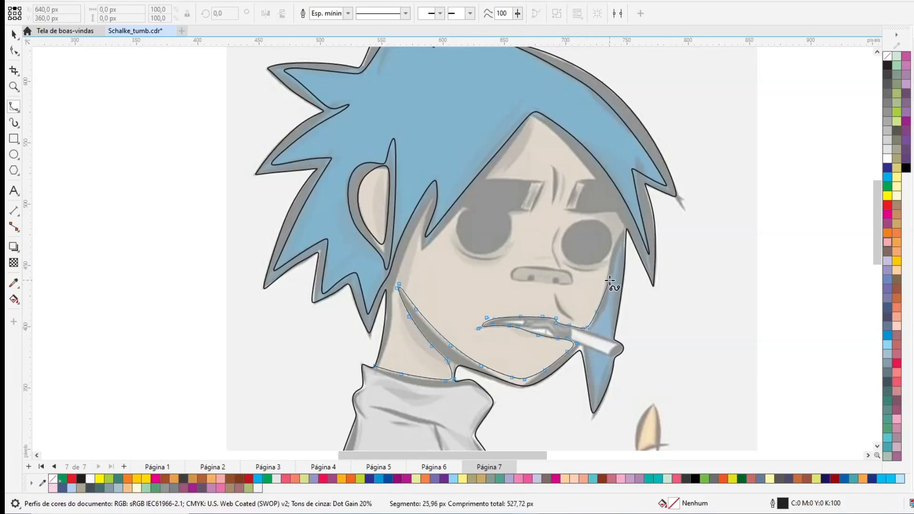
click(618, 243)
click(627, 228)
click(620, 219)
click(614, 209)
click(602, 211)
click(581, 214)
click(569, 210)
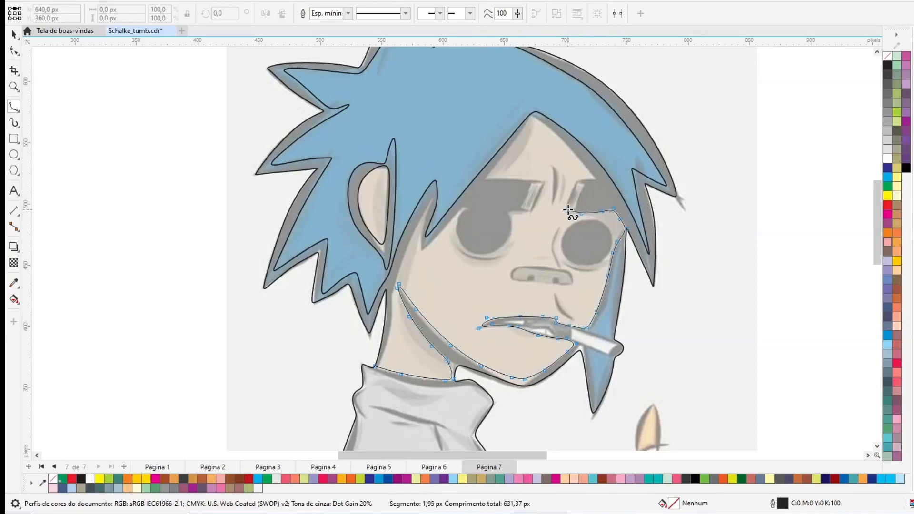
Continue the face skin curve over the nearby eyebrow and along the hairline's forehead peak to the other eyebrow
click(580, 177)
click(563, 144)
click(534, 119)
click(529, 120)
click(509, 148)
click(487, 178)
Trace the skin curve along the left eyebrow's upper edge, down its inner end and around the underside of the left eye
click(493, 179)
click(534, 180)
click(542, 182)
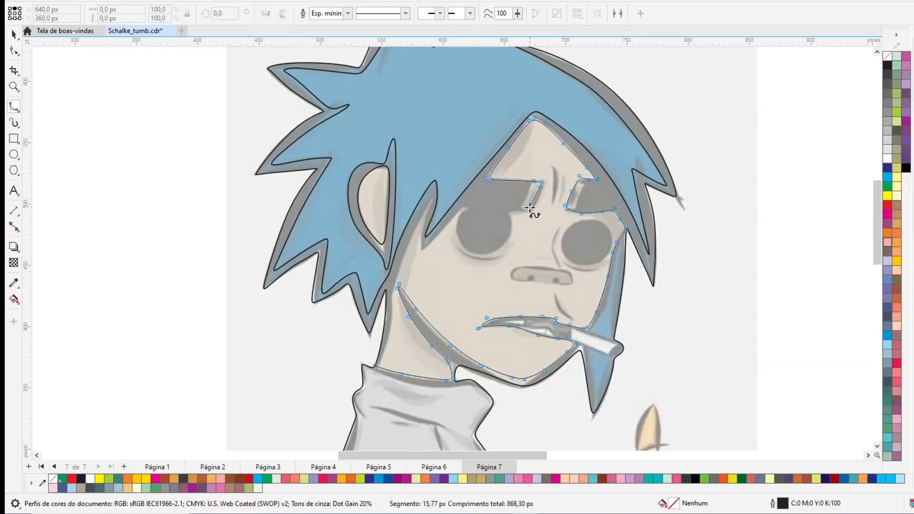
click(531, 210)
click(512, 225)
click(505, 242)
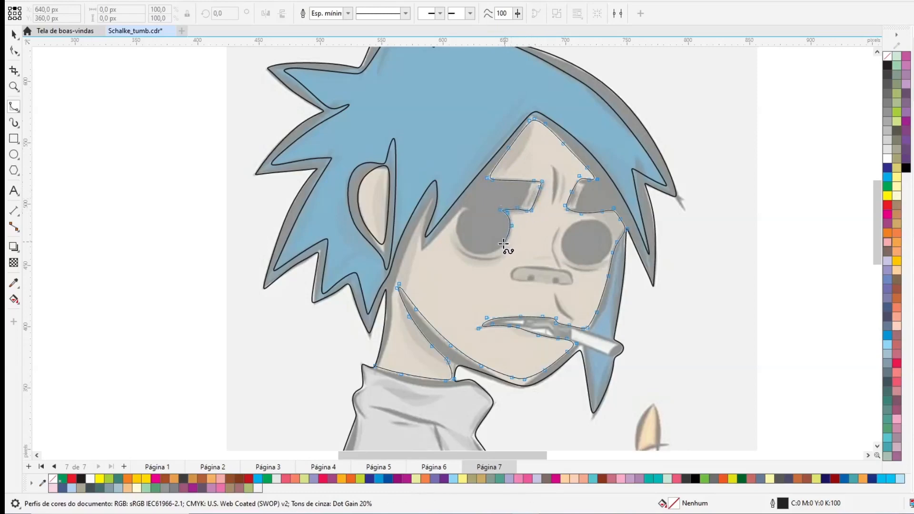
click(469, 254)
click(456, 234)
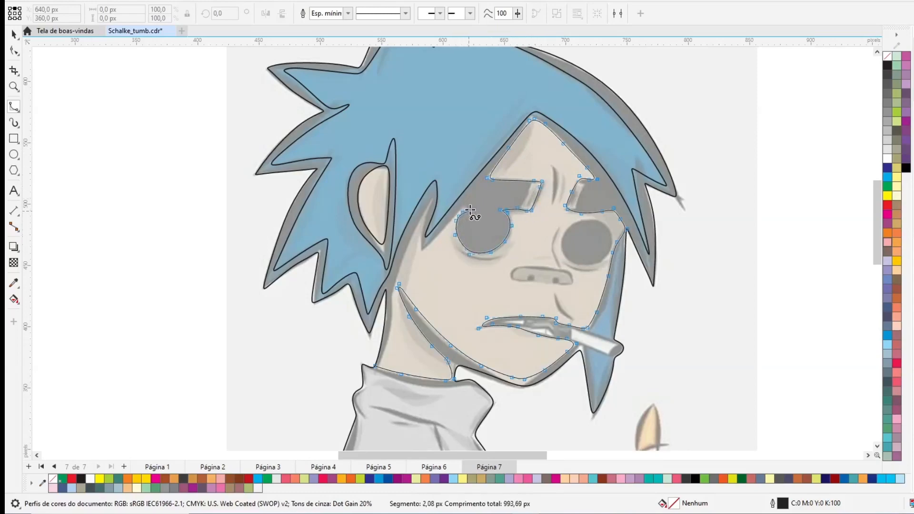
Trace the skin curve around the hair lock beside the left eye, down the face and neck edge, and close it at the collar
click(462, 207)
click(436, 239)
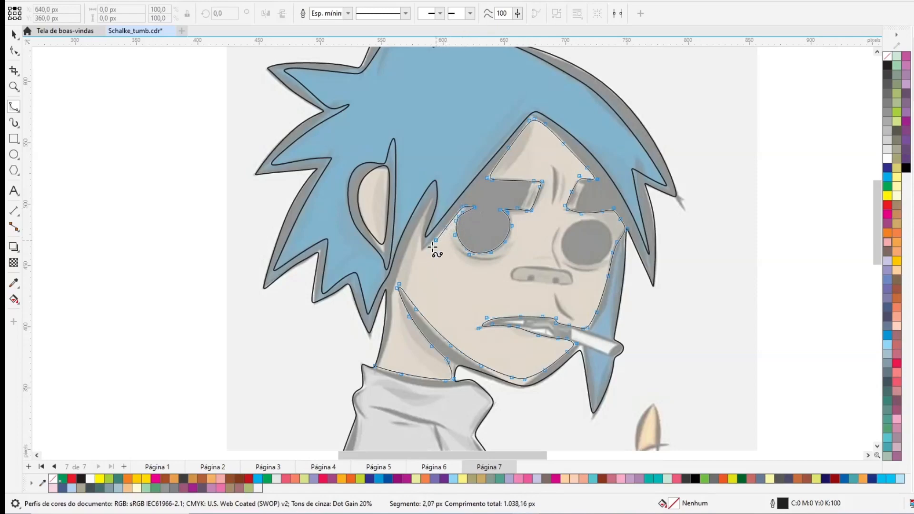
click(420, 250)
click(431, 199)
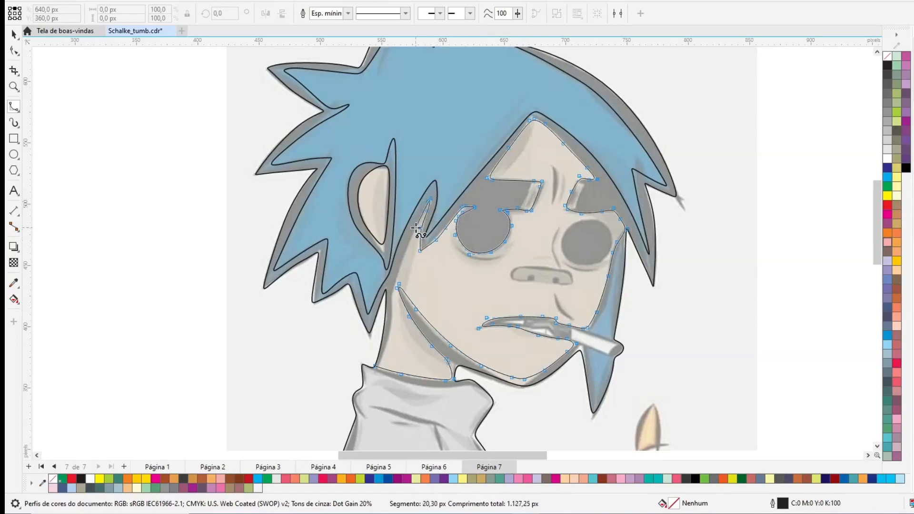
click(411, 233)
click(400, 262)
click(397, 285)
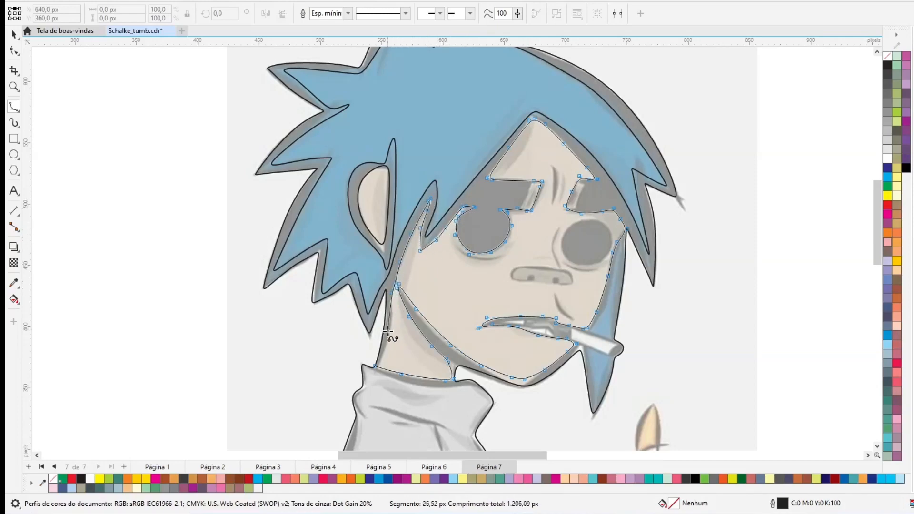
click(378, 367)
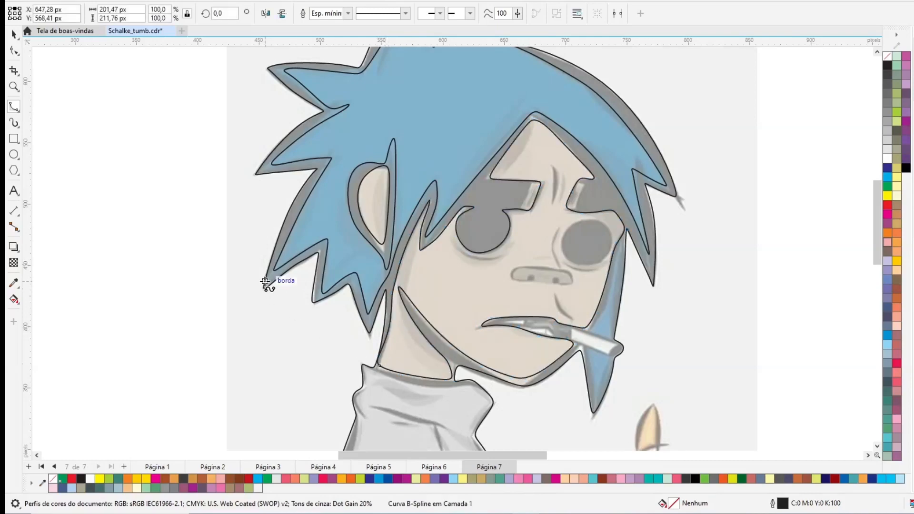
Draw an open B-spline crease following the shadow under the left eye
click(450, 242)
click(465, 258)
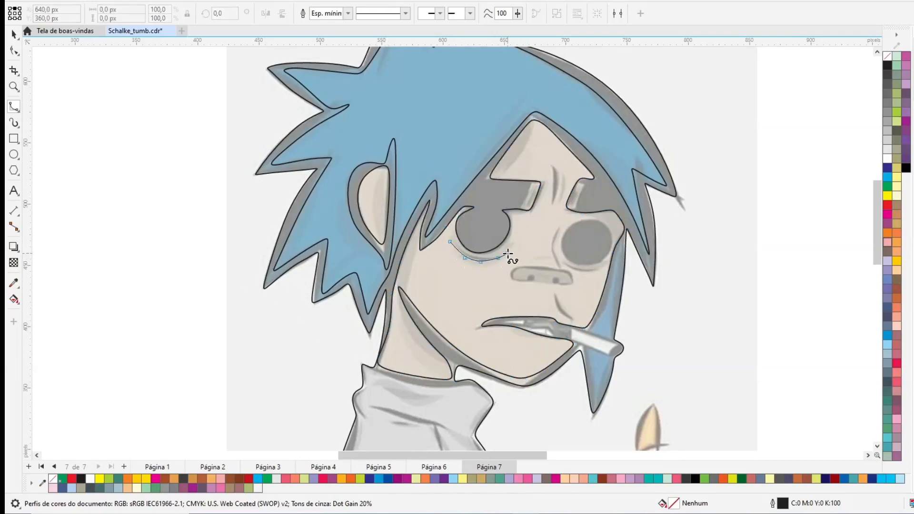
double_click(507, 254)
Trace the thicker frown wrinkle between the eyebrows as a closed B-spline shape
click(550, 202)
click(553, 183)
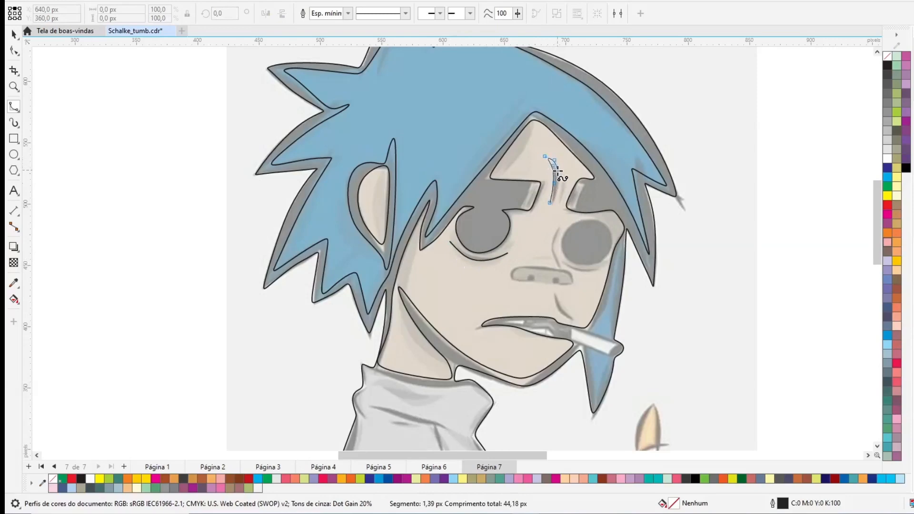
click(558, 181)
click(550, 204)
Draw the second thin frown line and the curved nose-bridge line beside the right eye
click(558, 206)
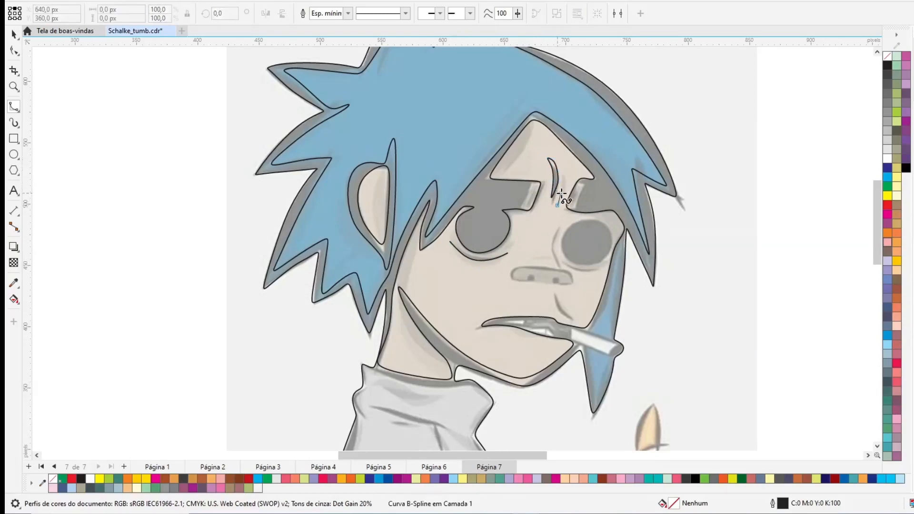
click(566, 185)
double_click(564, 170)
click(559, 227)
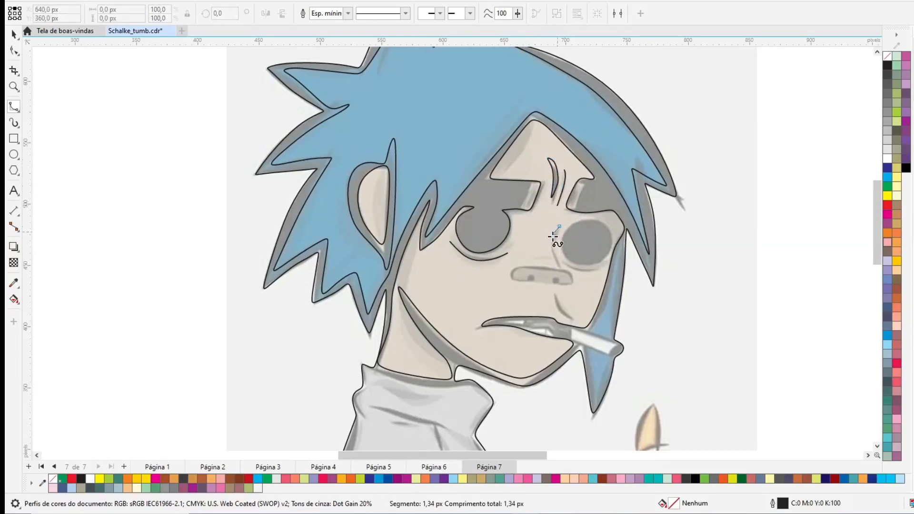
double_click(561, 268)
Trace the dark right eye as a closed B-spline outline
click(565, 257)
click(575, 263)
click(591, 263)
click(605, 258)
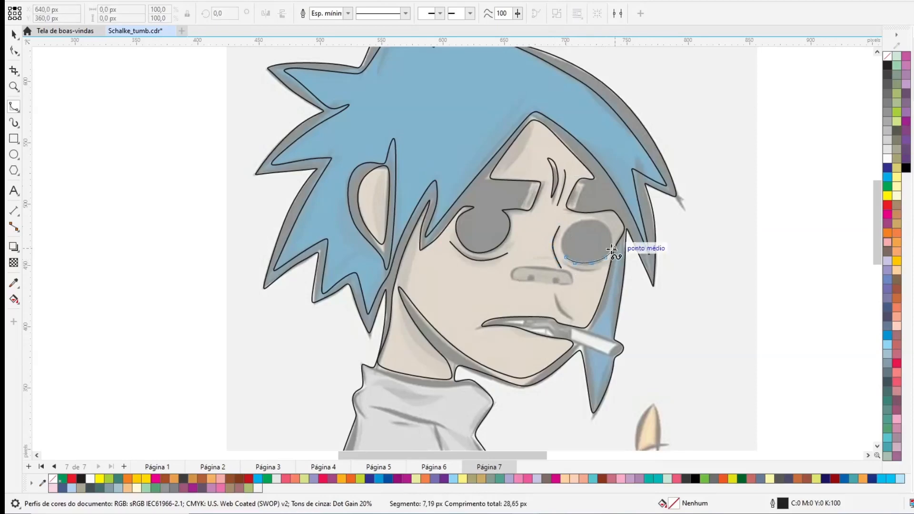
click(614, 248)
click(610, 224)
click(600, 218)
click(578, 218)
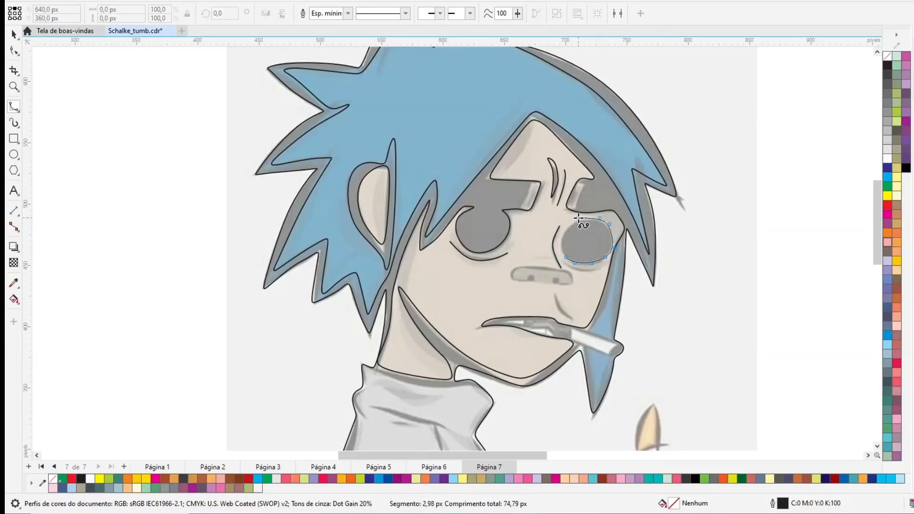
click(567, 258)
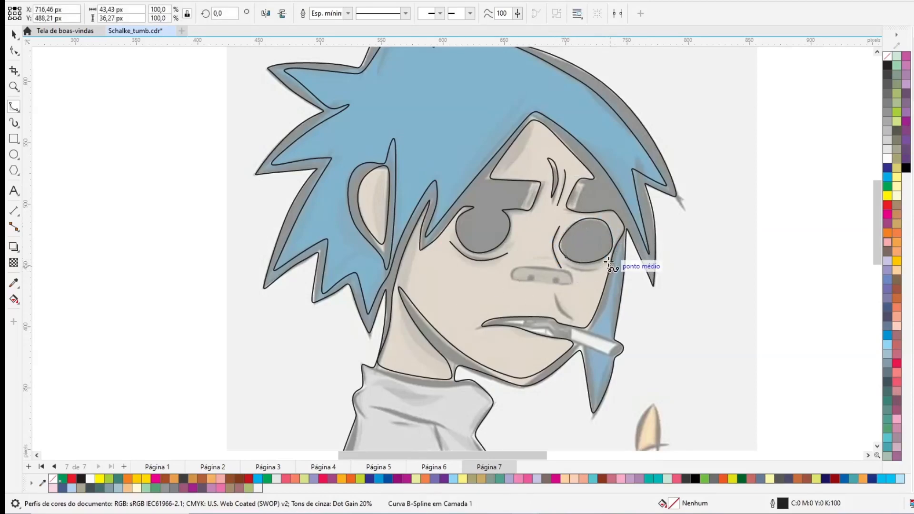
click(610, 266)
click(584, 272)
click(563, 268)
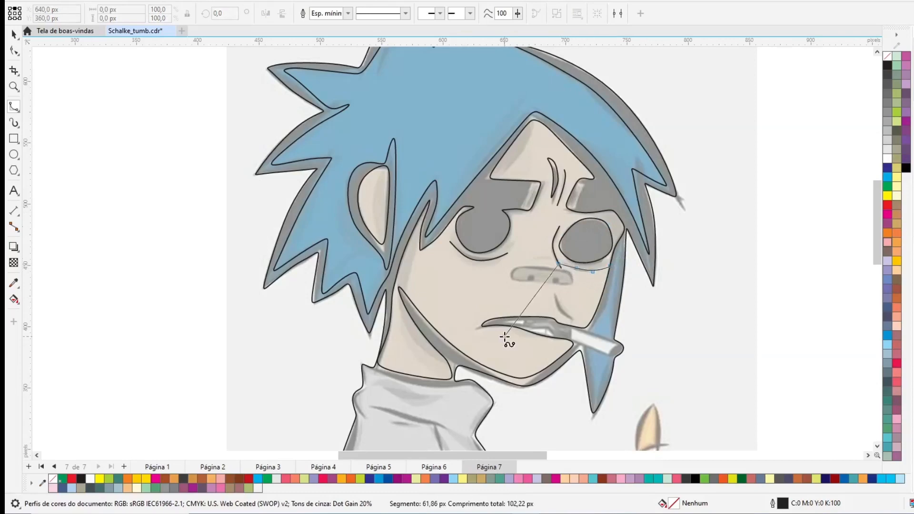
double_click(566, 272)
key(ctrl+z)
Draw a small arc above the nose and an open crease line under the right eye
click(529, 258)
double_click(551, 258)
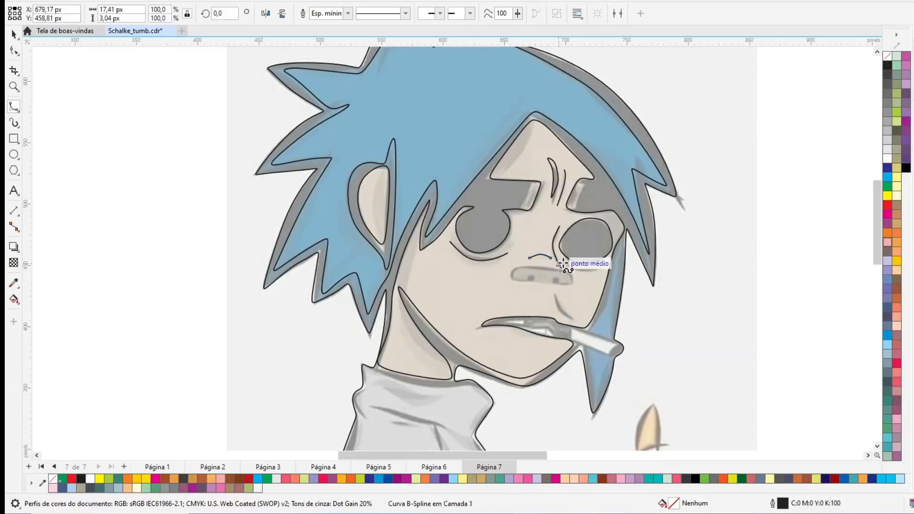
click(558, 263)
click(579, 272)
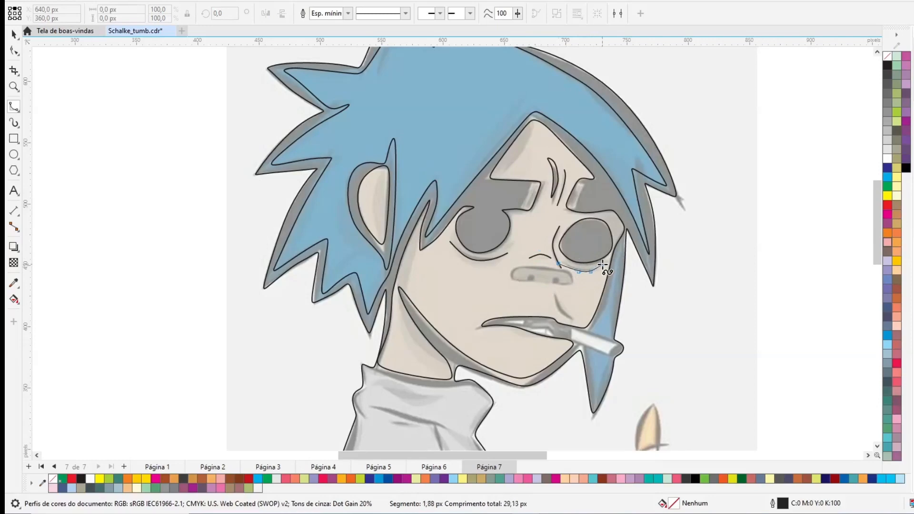
double_click(602, 265)
Reshape the crease under the right eye by moving its inner end clear of the nose-bridge line
key(z)
drag(489, 206, 679, 309)
click(15, 53)
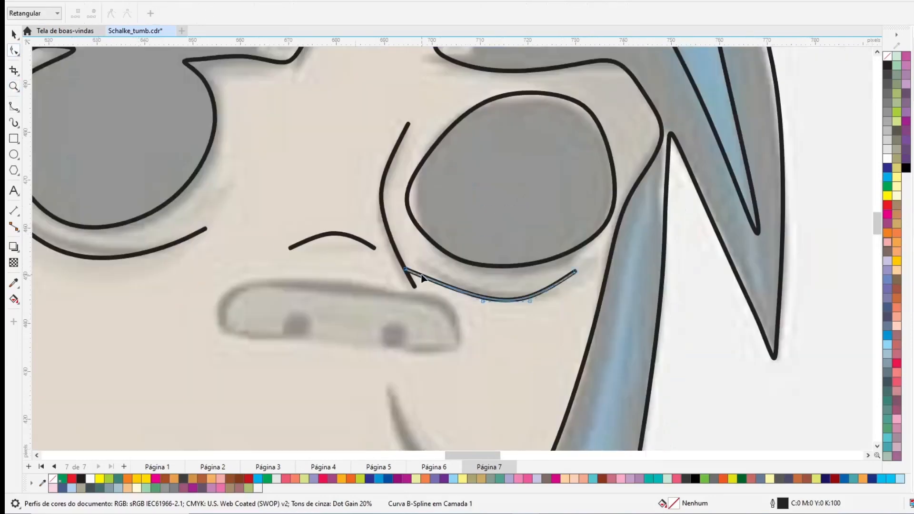
drag(422, 278, 427, 267)
Start a B-spline nose curve, looping around the right nostril and tracing the nose's lower right end
click(14, 106)
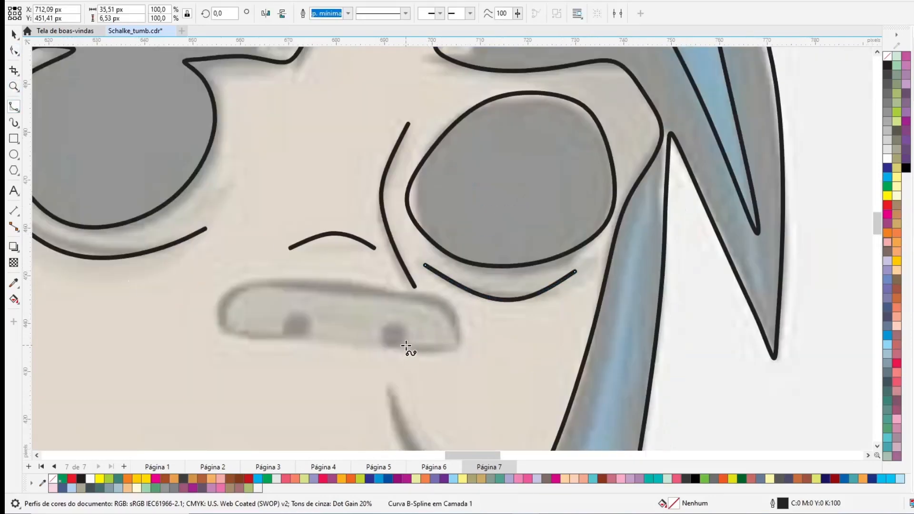
click(406, 346)
click(431, 351)
click(459, 346)
click(459, 323)
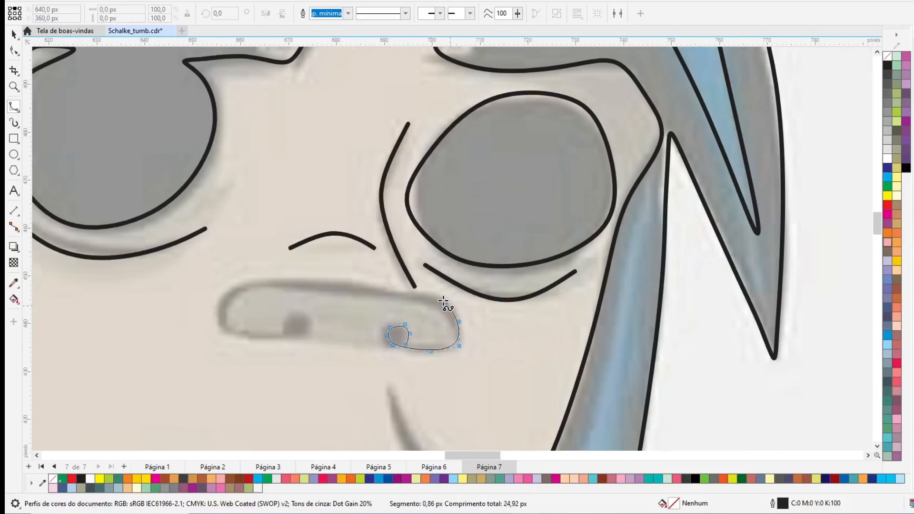
Continue the nose curve along the top and around the left end, finishing with a loop around the left nostril
click(437, 297)
click(389, 293)
click(304, 281)
click(241, 287)
click(222, 300)
click(220, 323)
click(249, 336)
click(288, 339)
click(312, 333)
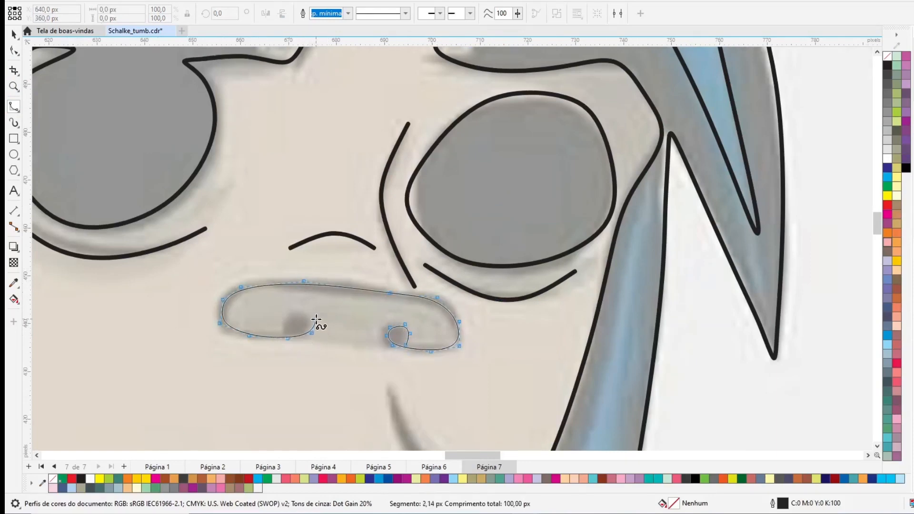
double_click(286, 337)
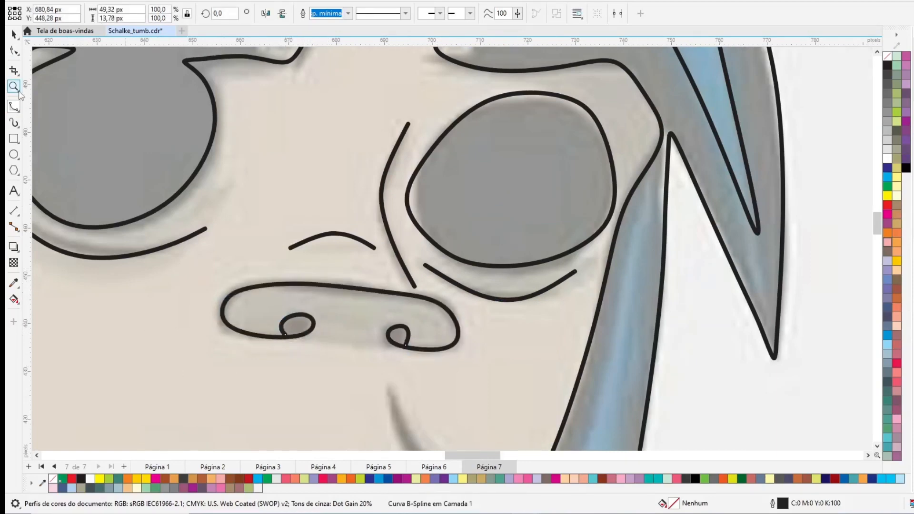
Start a second nose outline, tracing the underside from the left end past both nostrils to the right end
click(235, 329)
click(268, 337)
click(330, 339)
click(366, 340)
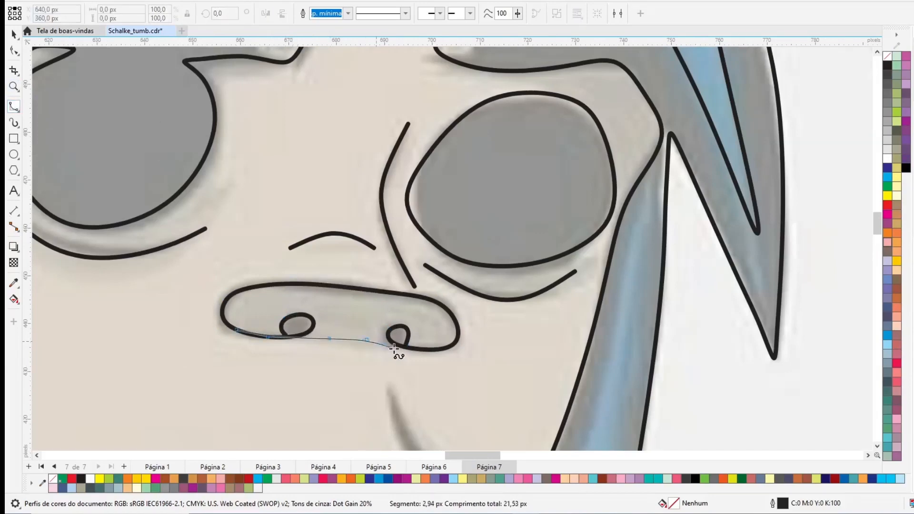
click(409, 348)
click(448, 347)
click(457, 337)
Trace the second nose outline back along the upper edge and around the left end to close it
click(456, 322)
click(439, 303)
click(423, 297)
click(392, 293)
click(330, 286)
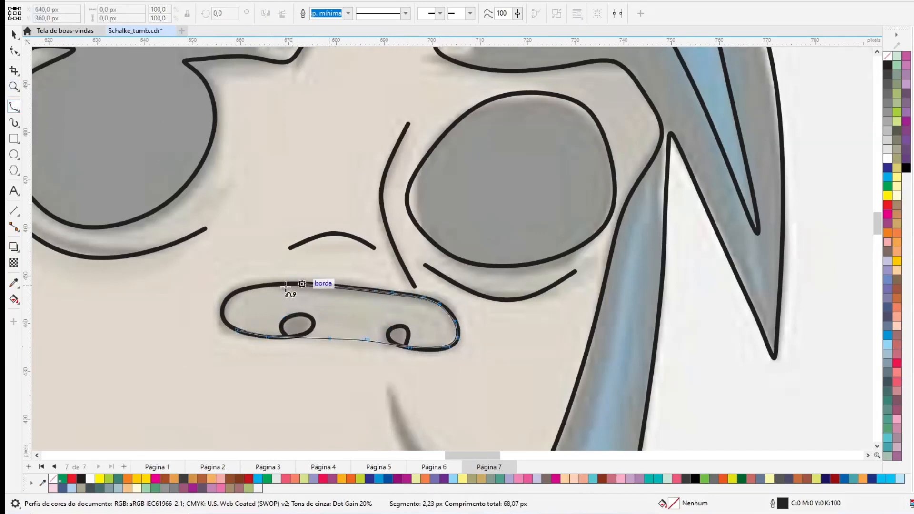
click(253, 286)
click(229, 295)
click(220, 304)
click(228, 324)
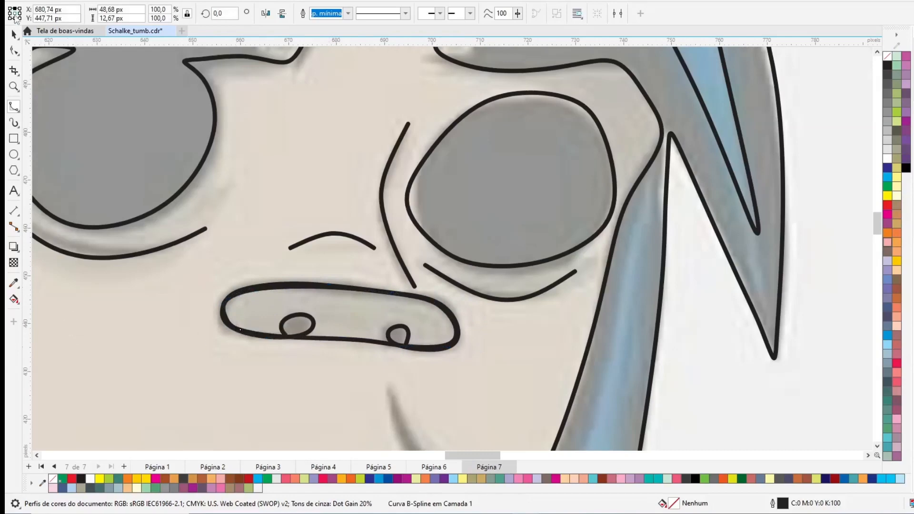
Trace the cheek wrinkle between the nose and the cigarette as a closed B-spline shape
key(space)
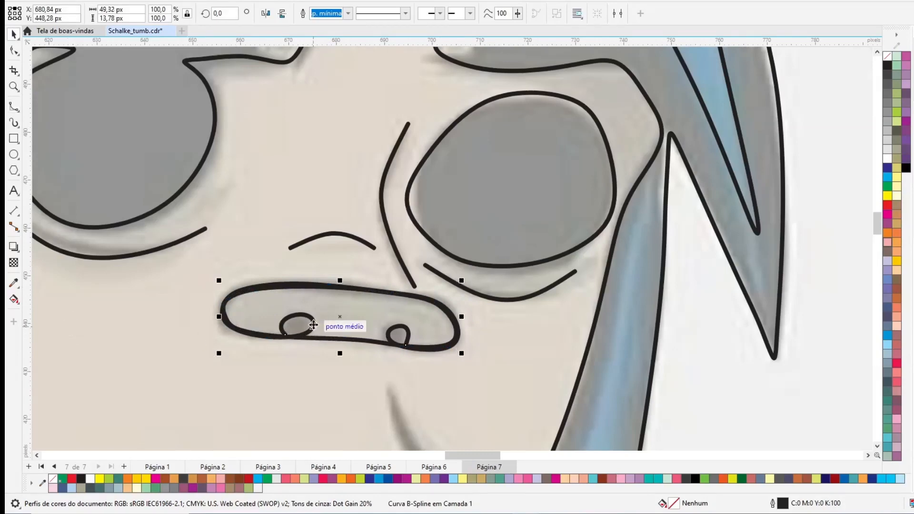
scroll(313, 325, down, 2)
drag(877, 227, 877, 239)
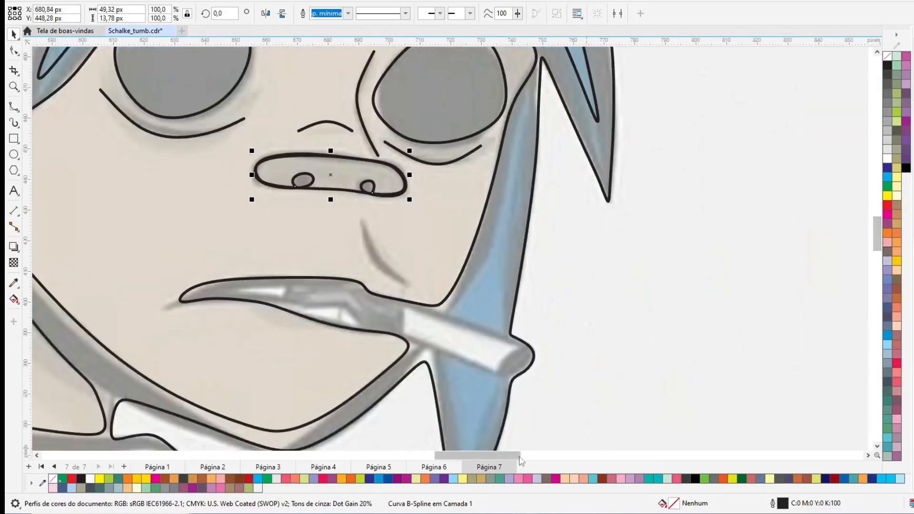
drag(521, 461, 497, 461)
key(space)
click(600, 221)
click(605, 256)
click(627, 281)
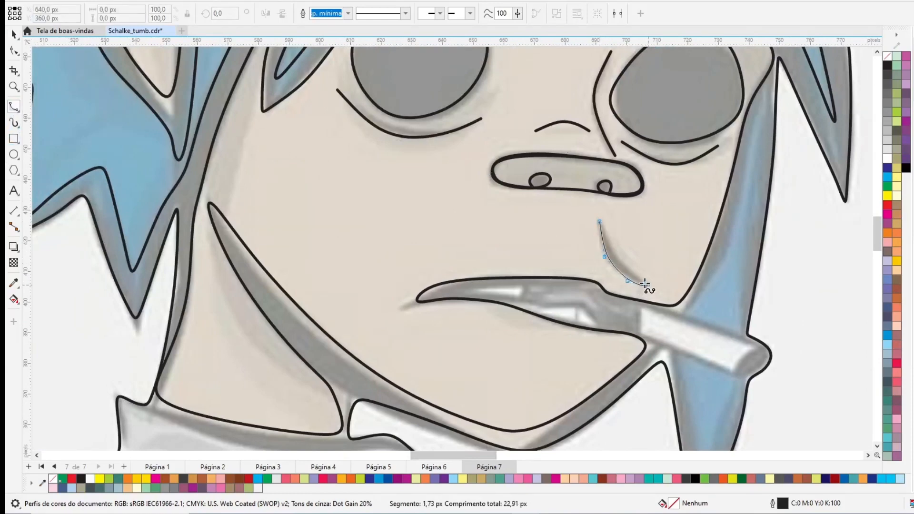
click(600, 221)
Trace the white body of the cigarette as a closed B-spline outline ending at its tip
click(755, 348)
click(738, 354)
click(733, 366)
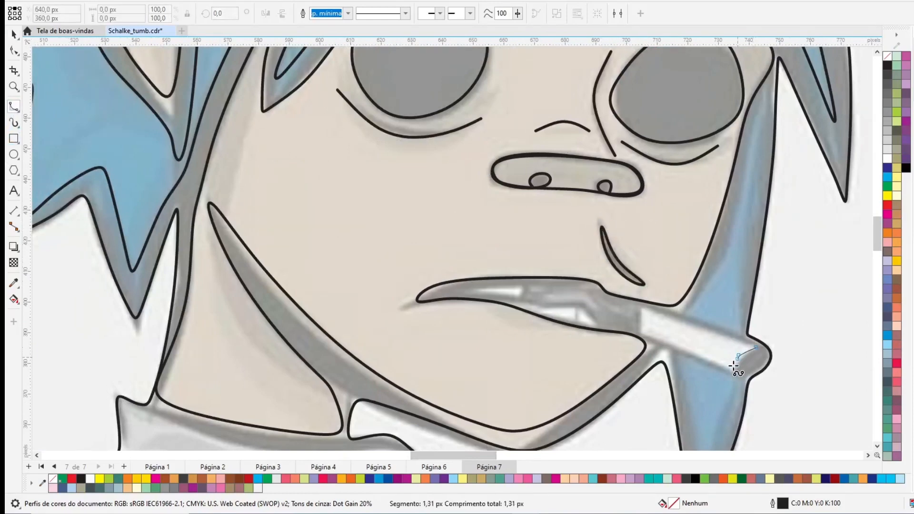
click(720, 364)
click(661, 340)
click(641, 309)
click(656, 311)
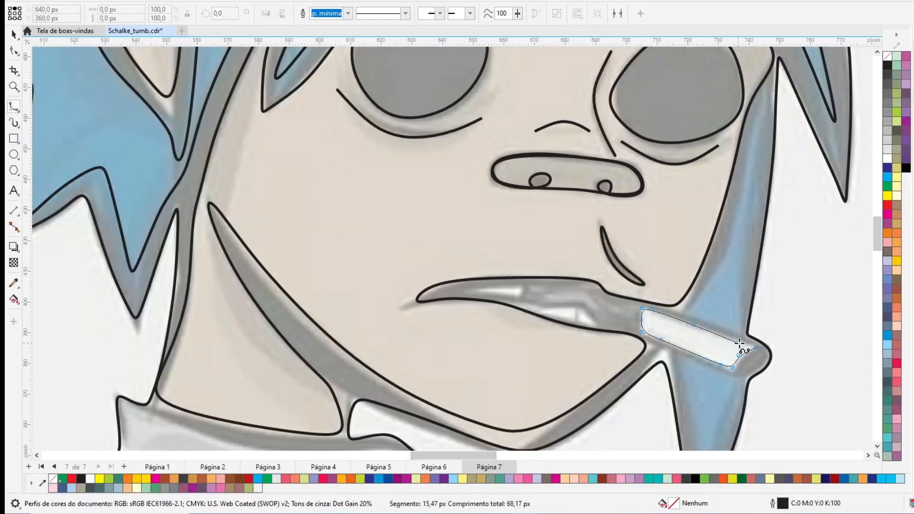
click(742, 343)
click(756, 348)
Trace the blue area of the side hair lock above the cigarette as a closed B-spline shape
click(741, 333)
click(695, 317)
click(679, 313)
click(702, 291)
click(727, 255)
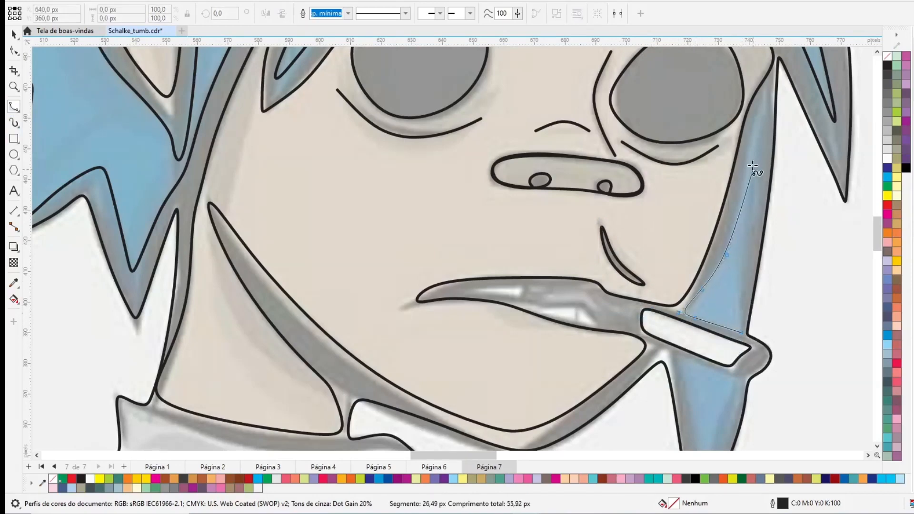
click(747, 156)
click(768, 88)
click(766, 112)
click(752, 252)
click(744, 320)
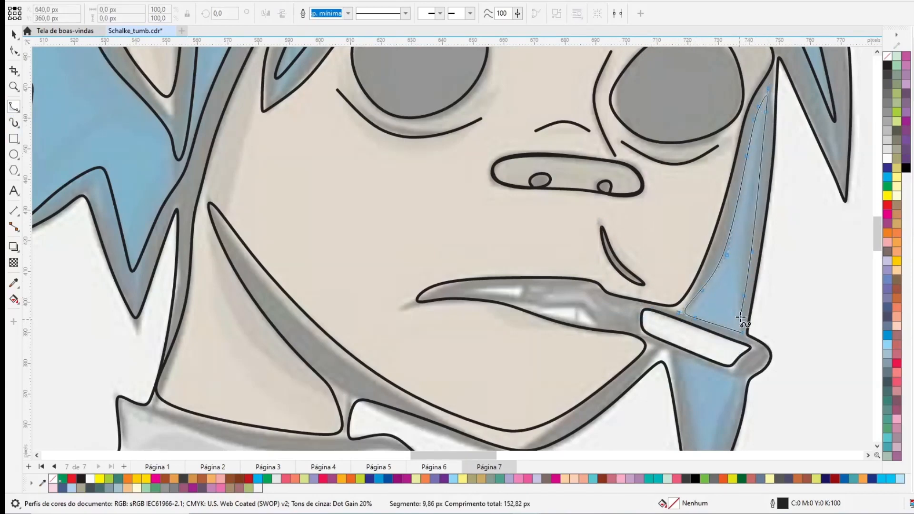
click(741, 333)
Trace the blue pointed end of the side hair lock below the cigarette as a closed B-spline shape
click(674, 354)
scroll(674, 355, down, 2)
click(689, 343)
click(693, 350)
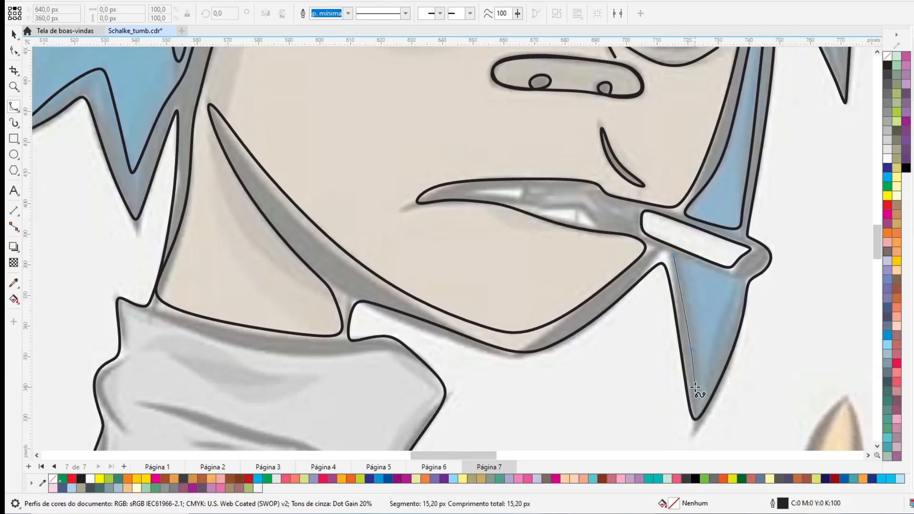
click(695, 386)
click(696, 407)
click(699, 396)
click(715, 341)
click(730, 307)
click(735, 285)
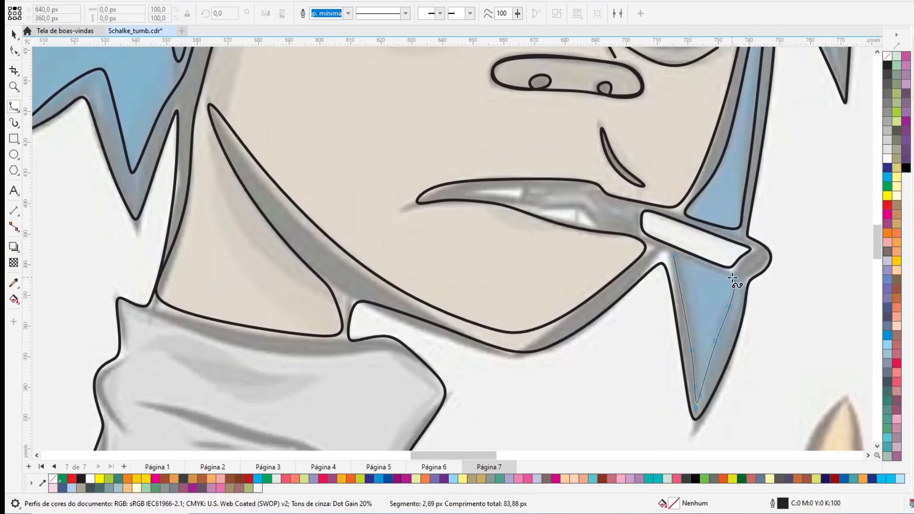
click(674, 256)
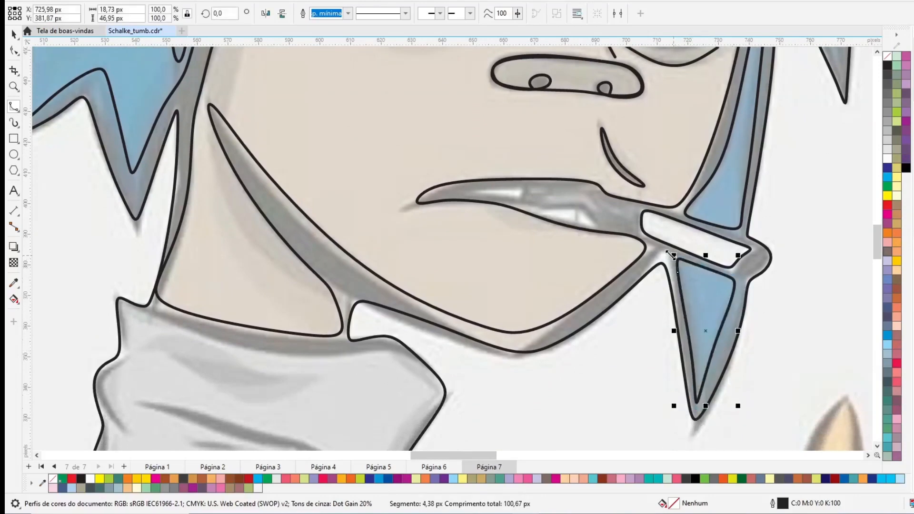
Trace the white gap along the upper part of the mouth as a narrow closed B-spline shape
click(455, 192)
click(478, 192)
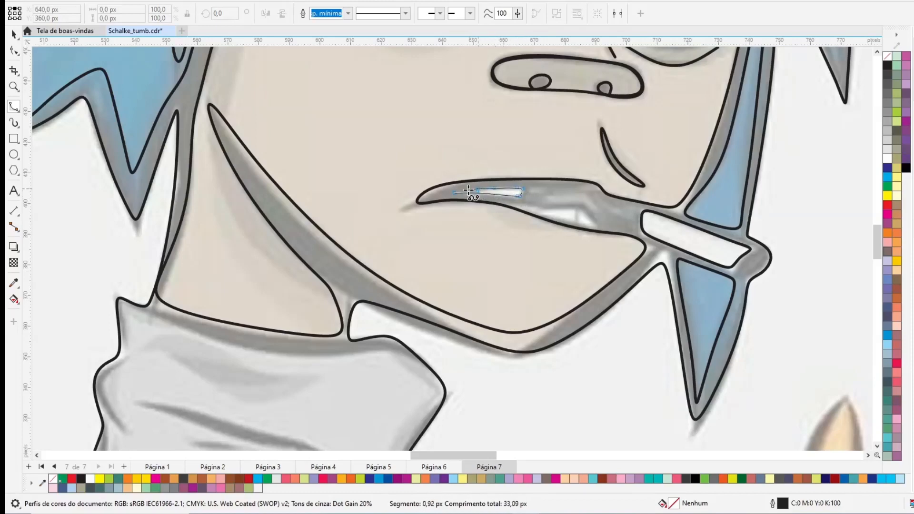
click(456, 192)
Trace the two white tooth areas in the lower part of the mouth as separate closed B-spline shapes
click(528, 210)
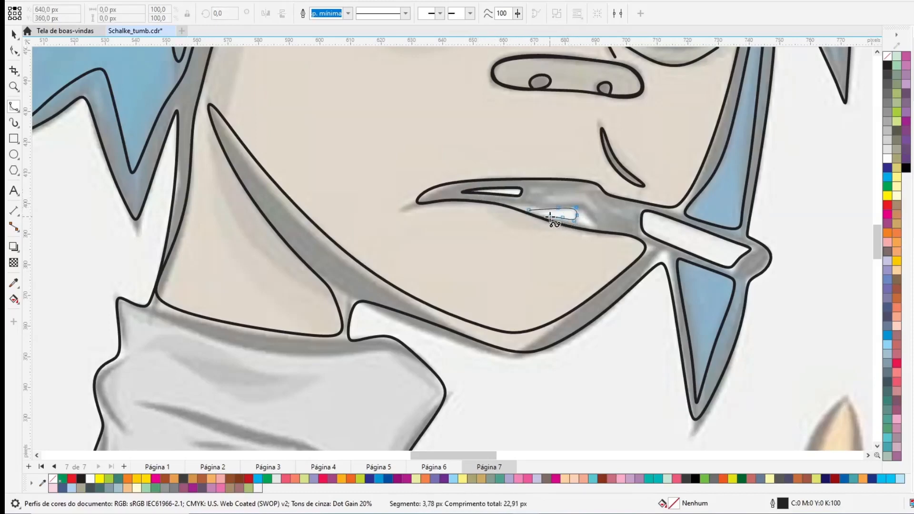
click(550, 218)
click(529, 210)
click(610, 227)
click(585, 213)
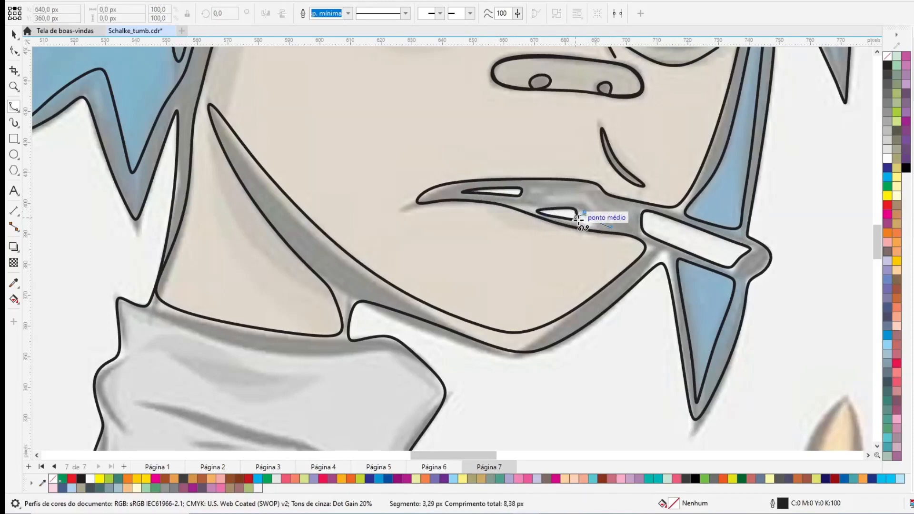
click(578, 218)
click(612, 227)
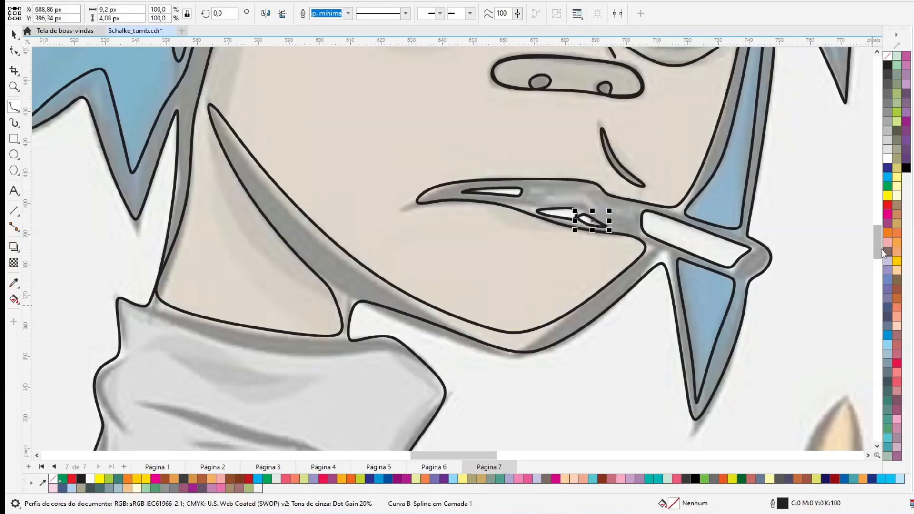
Trace a slanted light strip inside the inner end of the eyebrow above the eye nearer the cigarette as a closed B-spline
drag(882, 253, 876, 220)
click(680, 155)
click(665, 177)
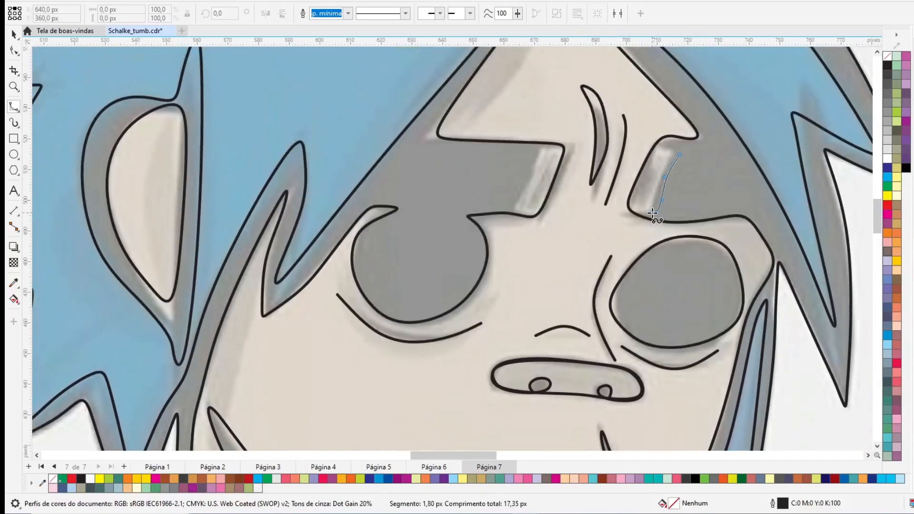
click(679, 148)
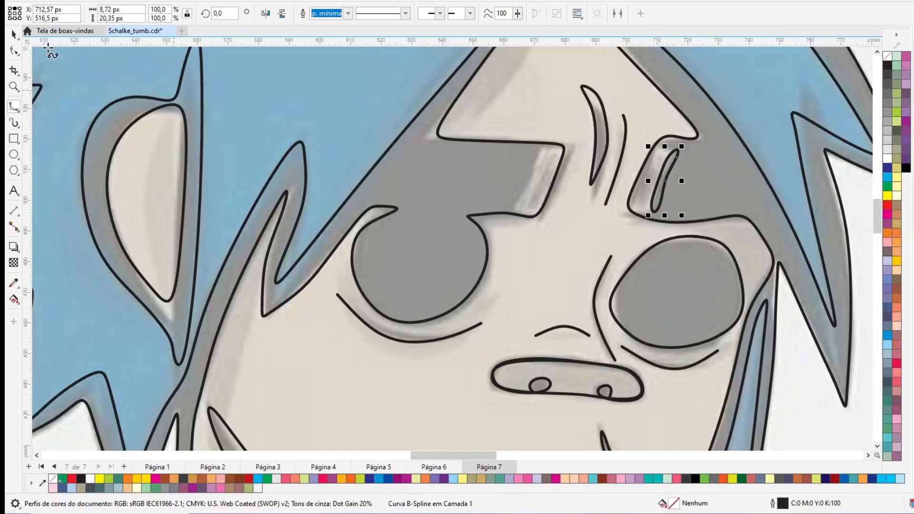
Duplicate the strip beside itself and place two rotated copies in the inner end of the other eyebrow
drag(665, 179, 654, 175)
drag(602, 226, 542, 181)
click(542, 181)
drag(561, 145, 574, 167)
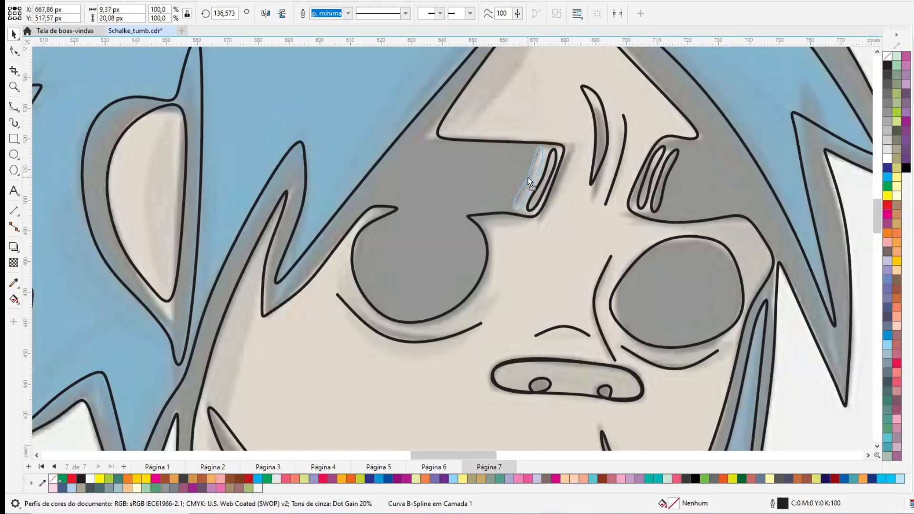
click(528, 177)
Draw the forked tip of the outer hair spike as a closed straight-line shape overlapping the hair outline
scroll(529, 178, down, 2)
scroll(795, 157, down, 1)
click(811, 135)
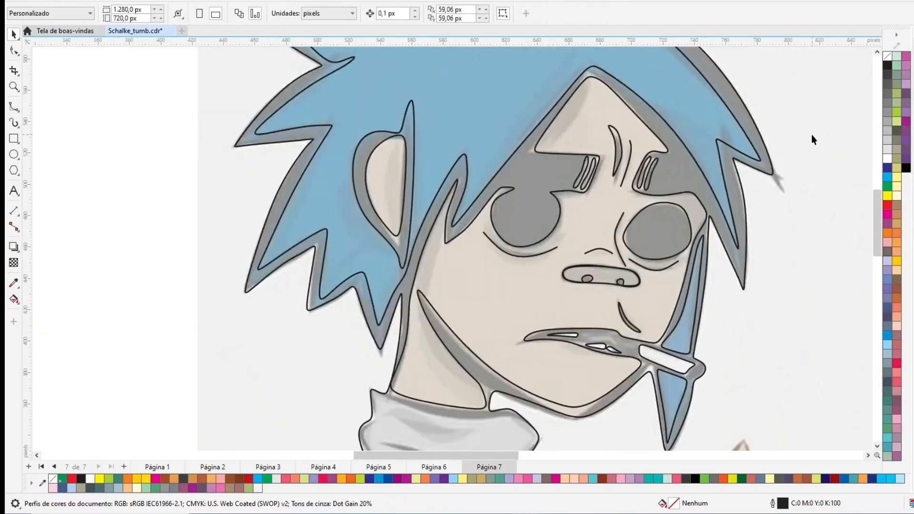
key(z)
drag(834, 122, 728, 217)
click(17, 111)
click(47, 131)
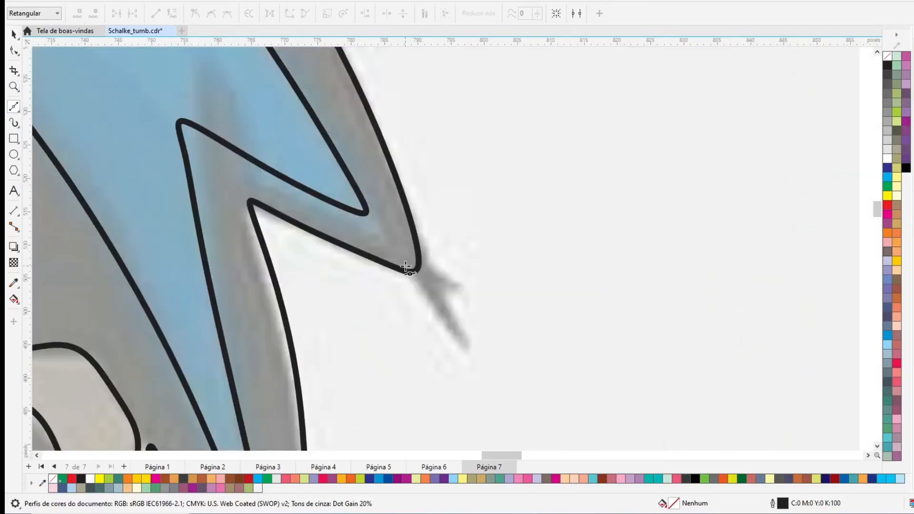
click(405, 265)
click(470, 354)
click(444, 292)
click(473, 290)
click(414, 234)
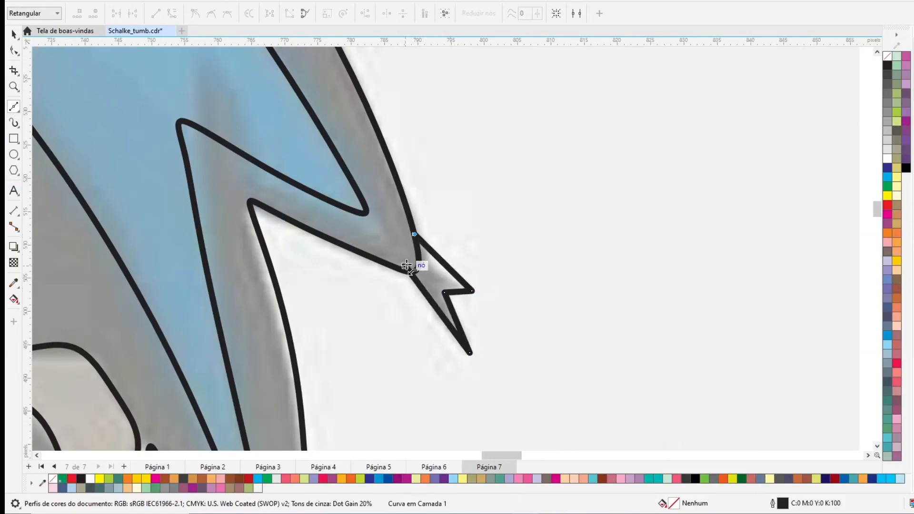
click(405, 265)
Weld the forked tip to the character's outer silhouette
click(14, 34)
click(428, 248)
shift+click(407, 206)
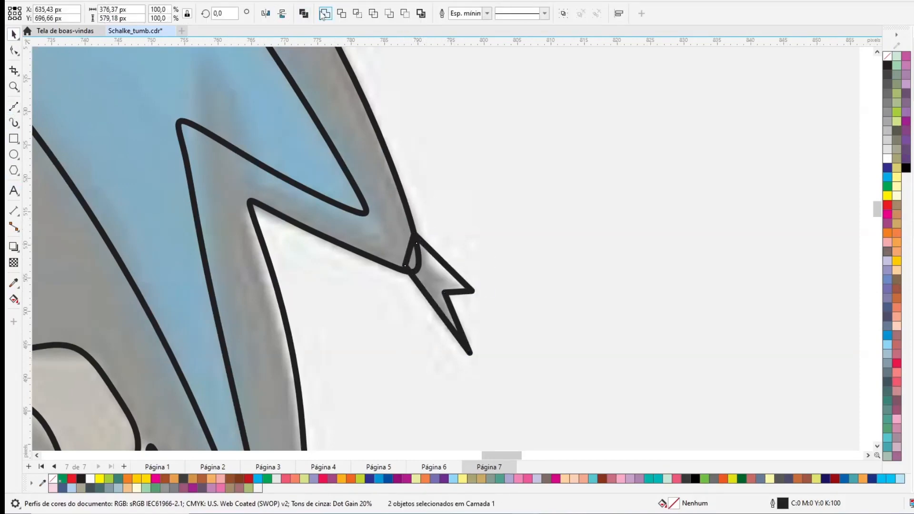
click(326, 13)
Reshape the upper edge of the forked hair tip by pulling it inward to follow the reference
click(14, 51)
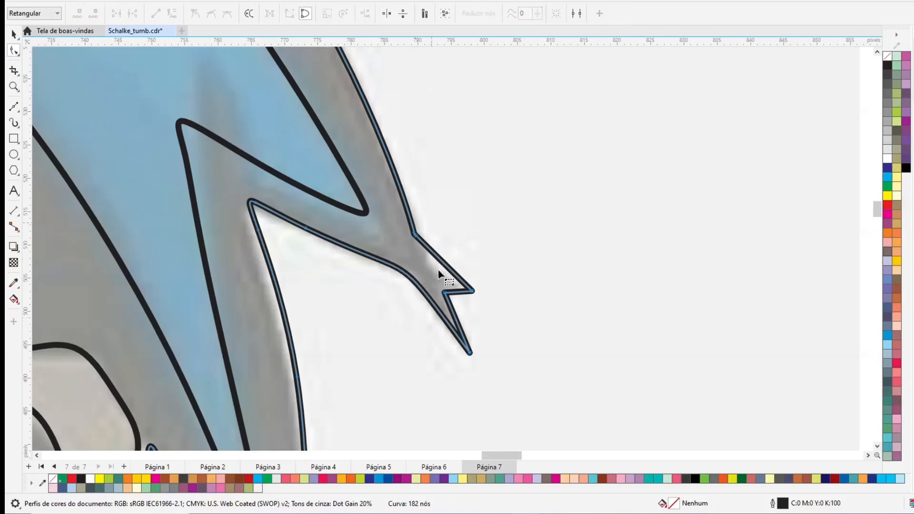
drag(438, 260, 425, 267)
click(13, 34)
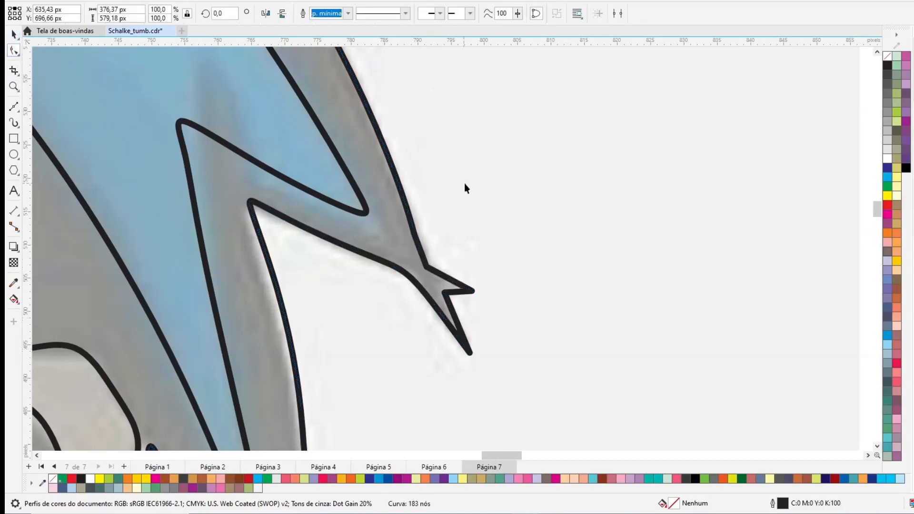
click(464, 184)
Trace the shaded inner side of the ear as a closed B-spline shape extending past the inner ear outline
key(F4)
click(14, 87)
drag(269, 179, 612, 365)
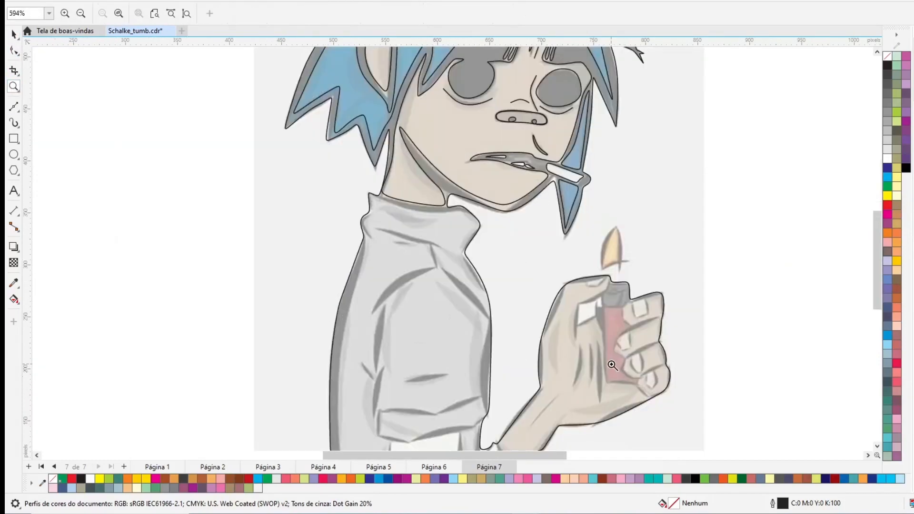
click(877, 51)
click(877, 52)
click(878, 52)
drag(248, 55, 661, 364)
click(14, 107)
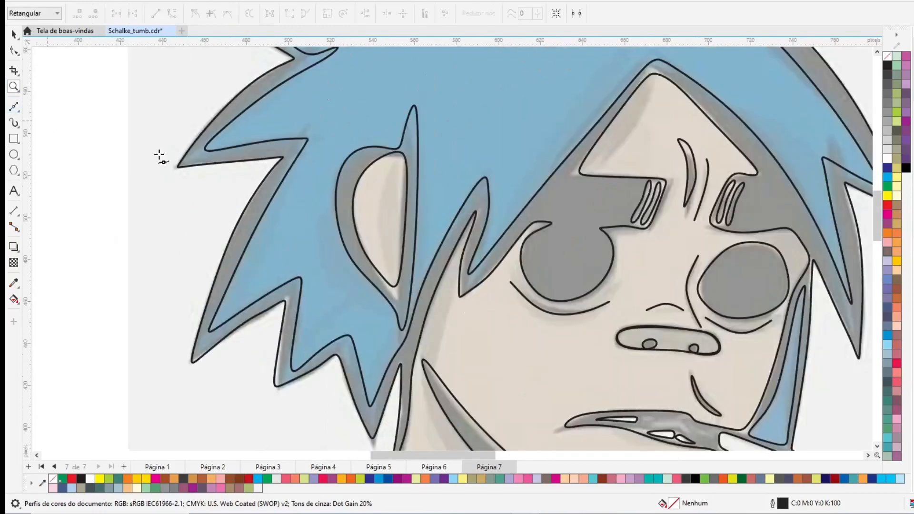
click(15, 108)
click(53, 142)
click(394, 152)
click(380, 176)
click(375, 226)
click(381, 265)
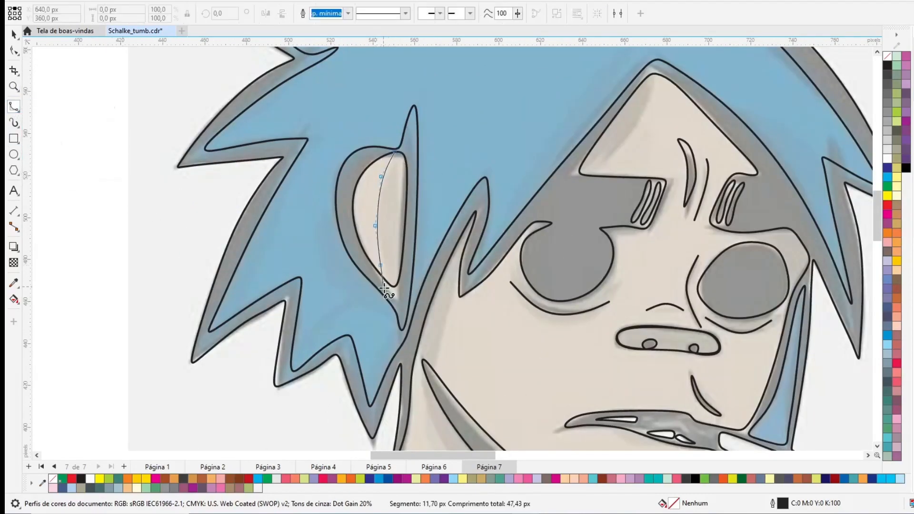
click(385, 288)
click(397, 296)
click(406, 275)
click(413, 207)
click(407, 136)
click(394, 152)
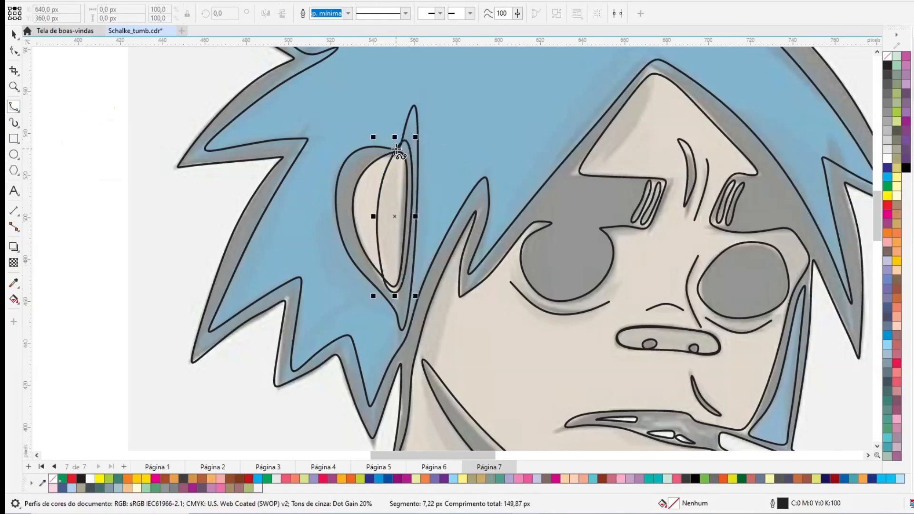
Intersect the ear shadow with the inner ear shape, keeping only the overlapping part
click(14, 35)
shift+click(361, 179)
click(356, 14)
key(Escape)
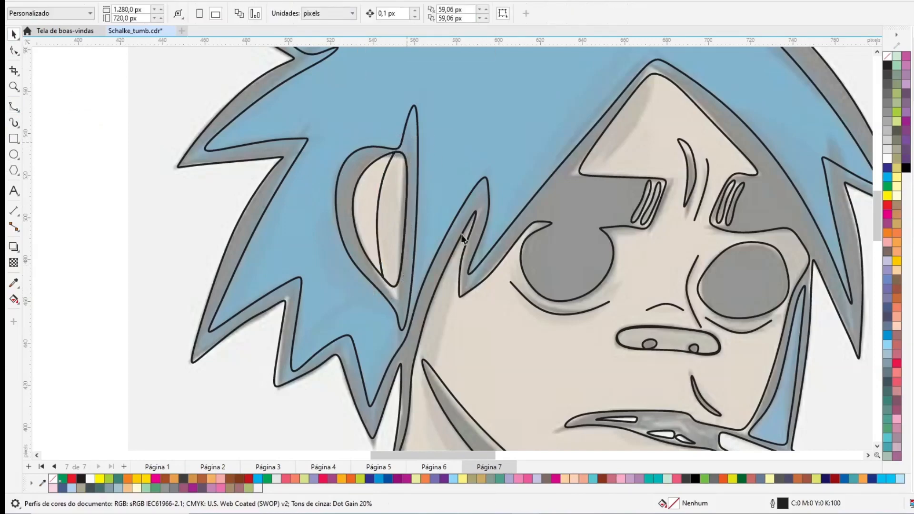
Try to trace the temple shadow from the jaw corner to the hair notch as a closed B-spline overlapping the hair
key(F5)
click(414, 344)
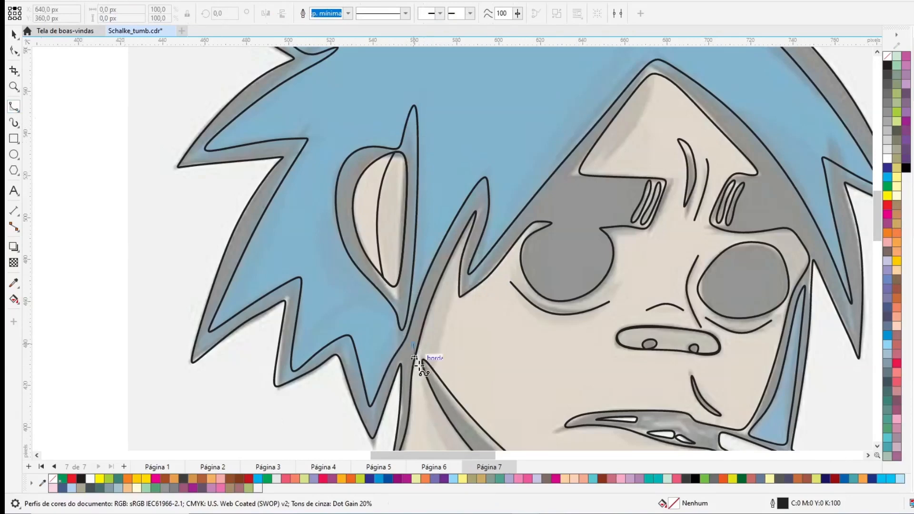
click(430, 376)
click(436, 367)
click(448, 320)
click(461, 270)
click(481, 202)
click(478, 195)
click(454, 223)
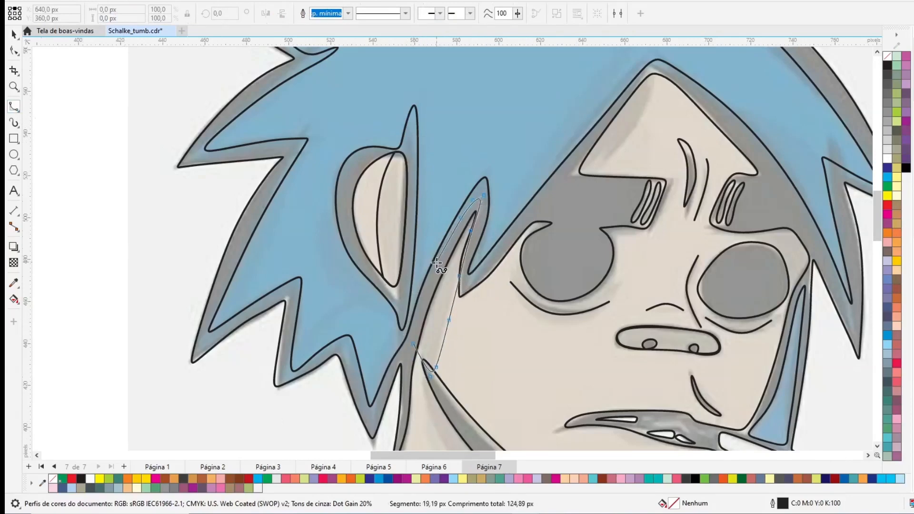
click(432, 264)
click(416, 317)
click(413, 344)
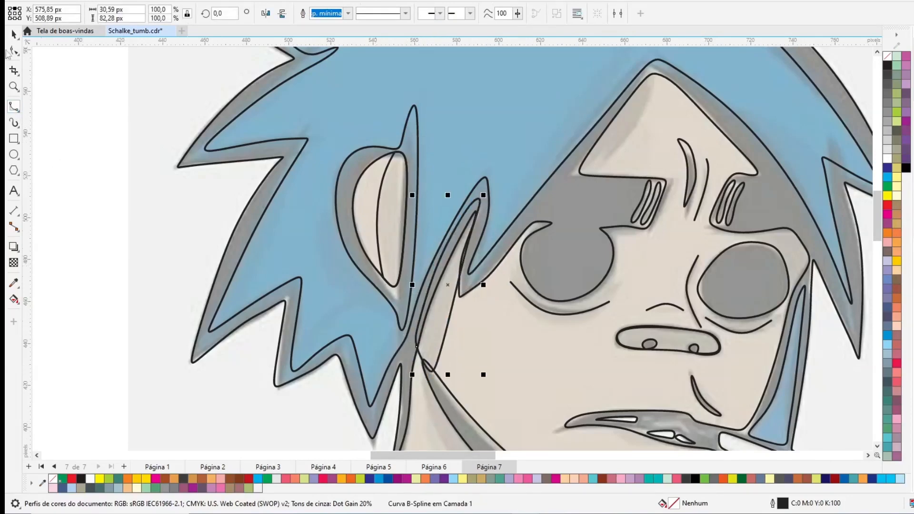
Try to trim the overlapping temple shadow and the skin shape against each other, and delete the shadow
shift+click(411, 388)
click(342, 14)
key(ctrl+z)
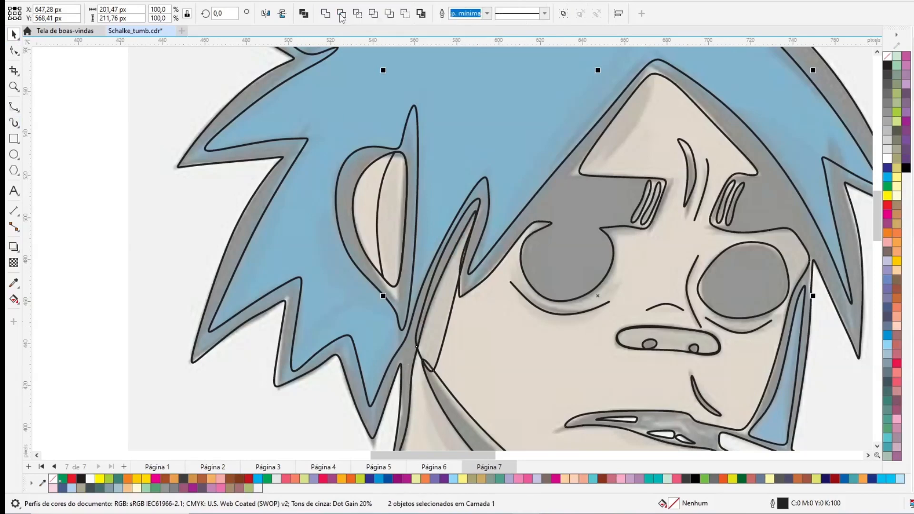
click(444, 350)
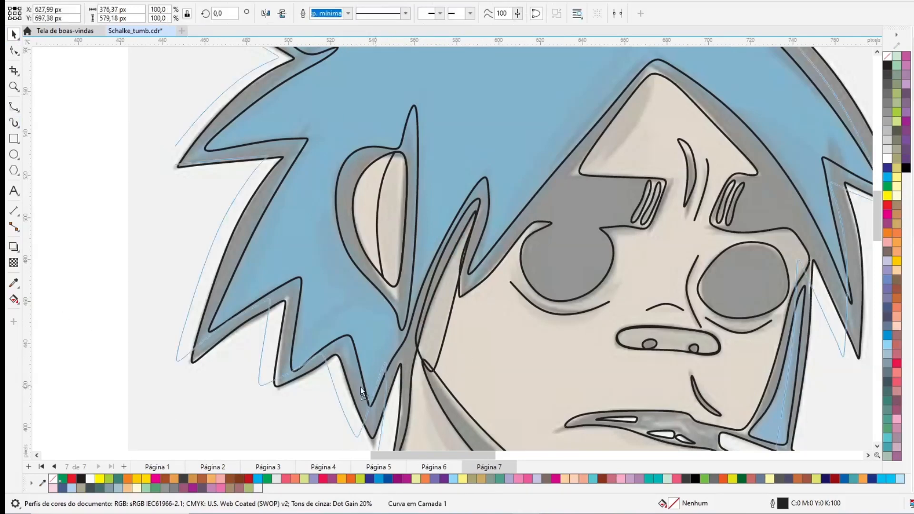
click(439, 356)
key(Delete)
Trace the temple shadow as a closed B-spline running from the jaw corner up to the hair notch, following the skin outline
key(F5)
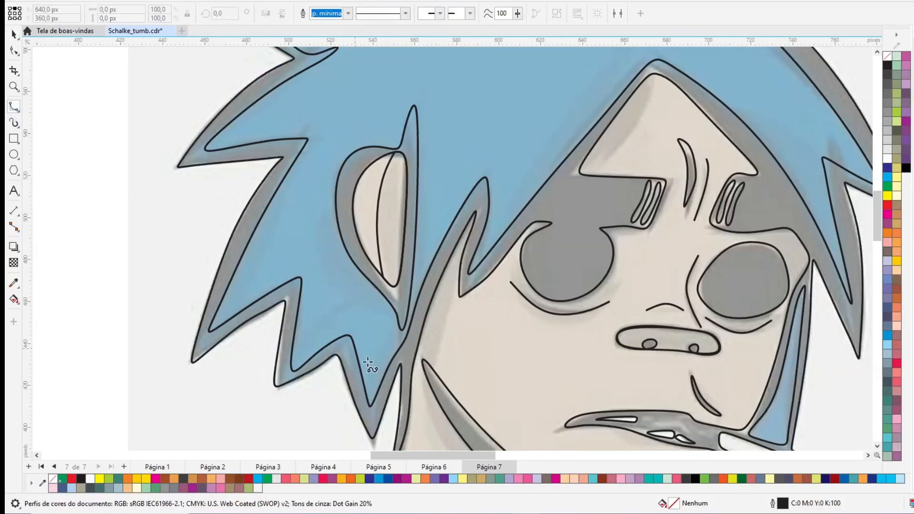
click(429, 362)
click(437, 369)
click(459, 287)
click(460, 265)
click(465, 246)
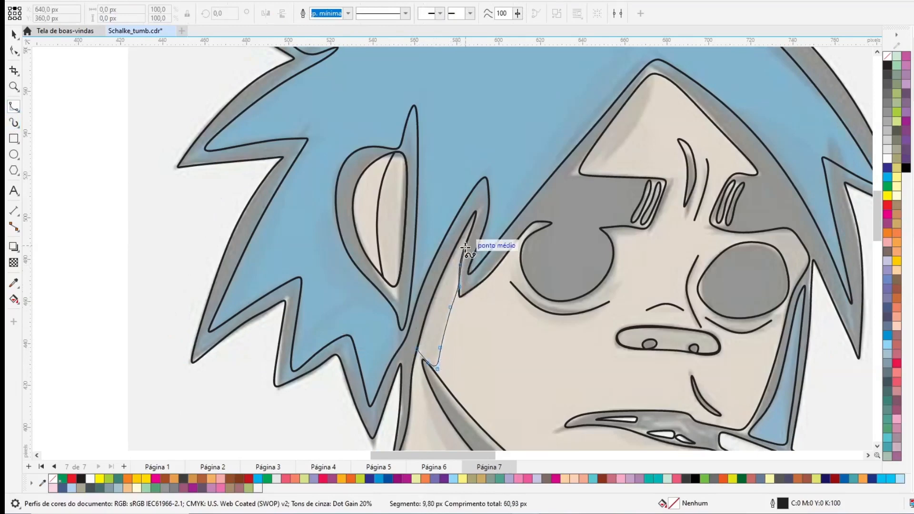
click(473, 222)
click(475, 213)
click(470, 222)
click(447, 263)
click(429, 308)
click(419, 350)
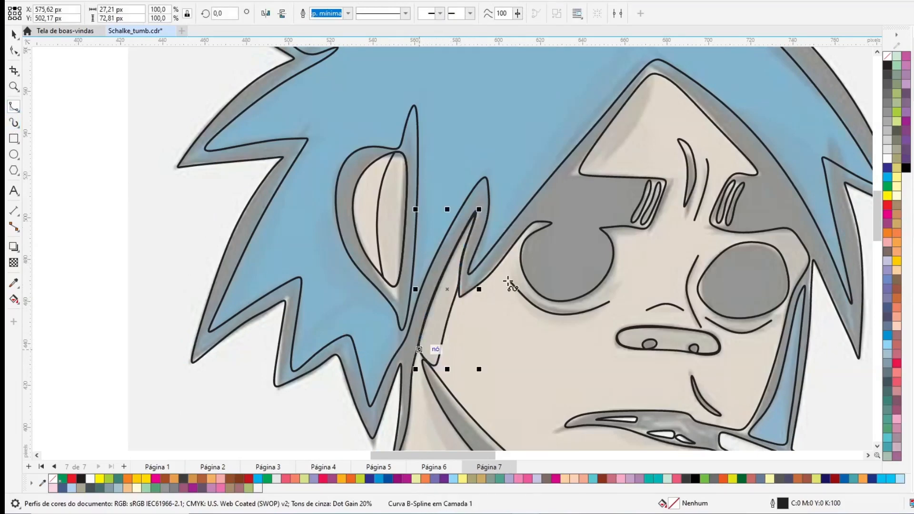
Trace the forehead shadow along the hairline as a closed B-spline with jagged lower strokes and a pointed upper end
click(598, 138)
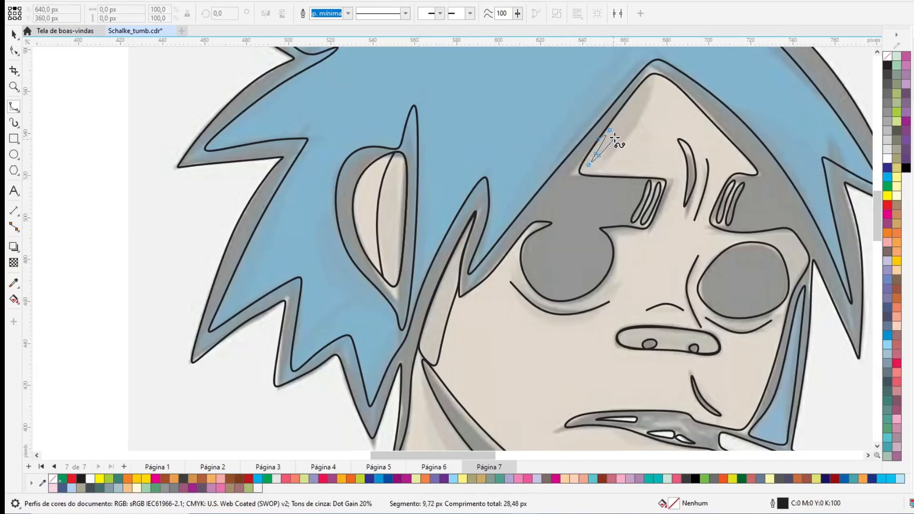
click(615, 137)
click(660, 72)
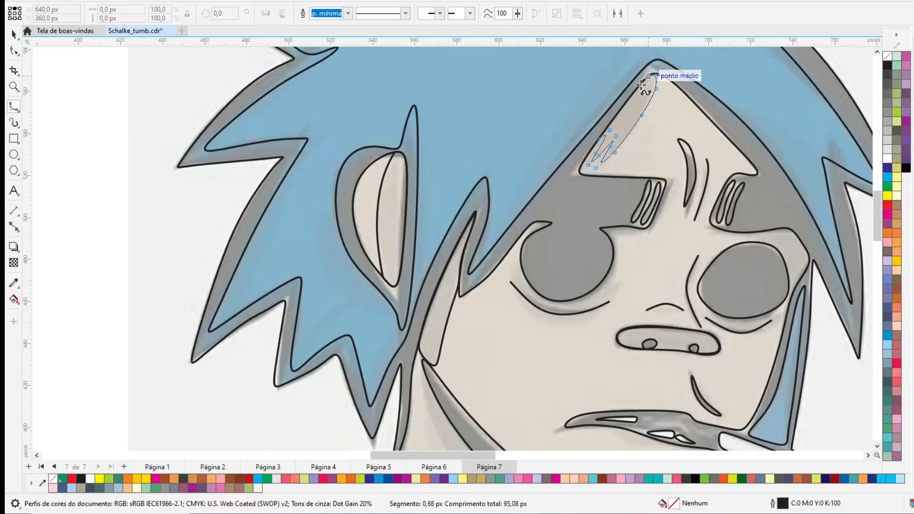
double_click(604, 135)
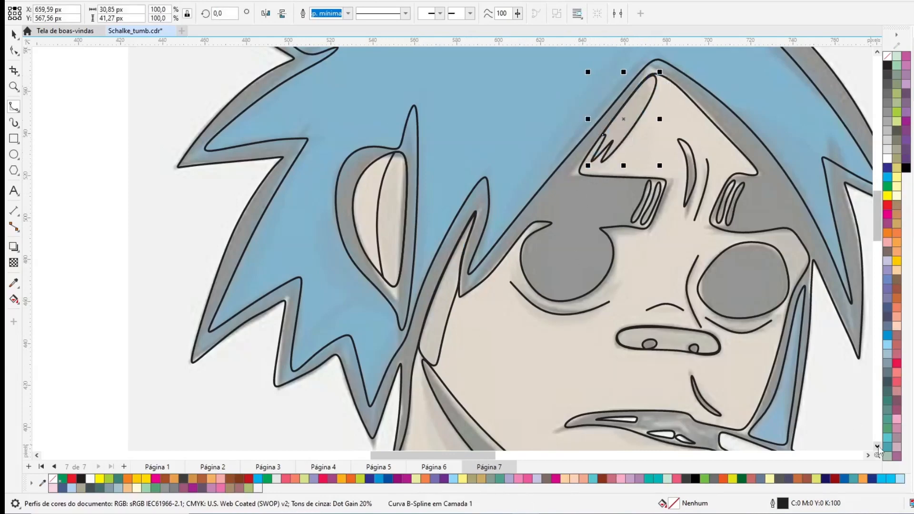
Trace the neck shadow below the jawline as a closed B-spline shape overlapping the jaw outline
scroll(878, 448, down, 4)
click(418, 210)
click(425, 238)
click(443, 280)
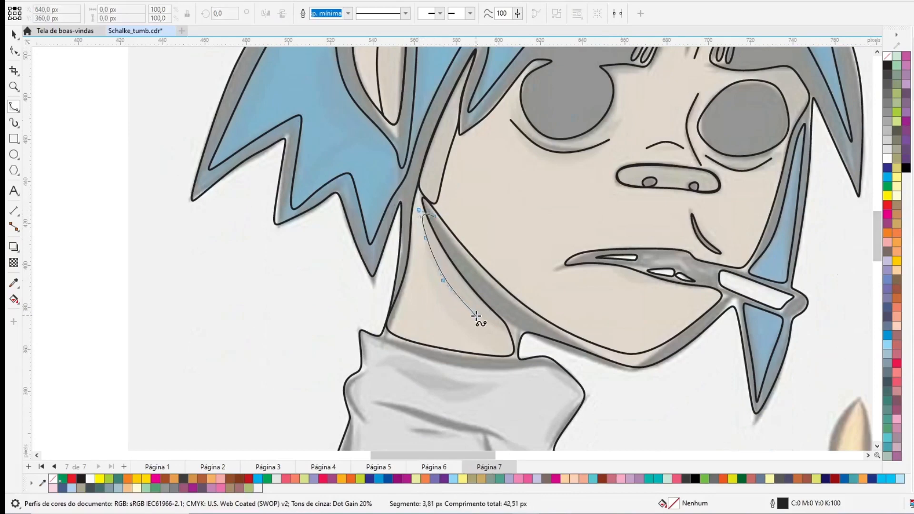
click(520, 321)
click(419, 209)
Try to trim the neck shadow where it overlaps the face and neck skin
click(14, 34)
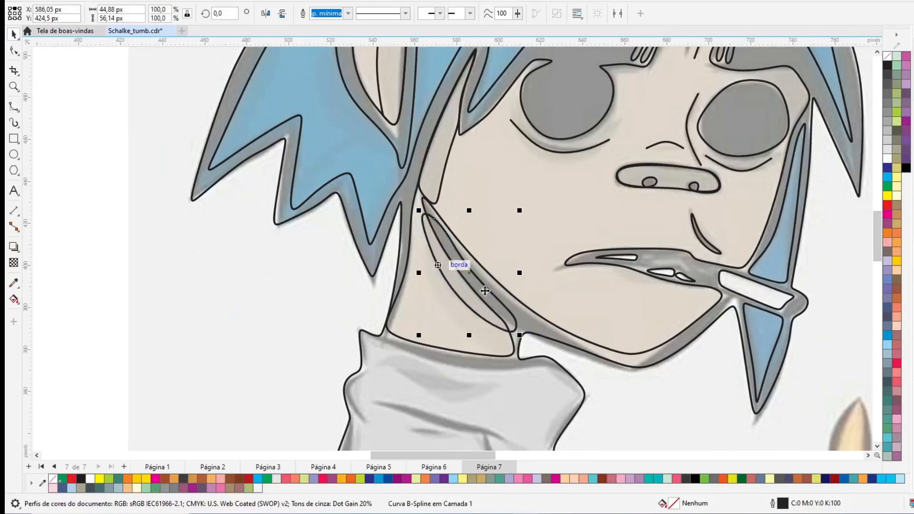
click(507, 292)
shift+click(457, 294)
click(341, 14)
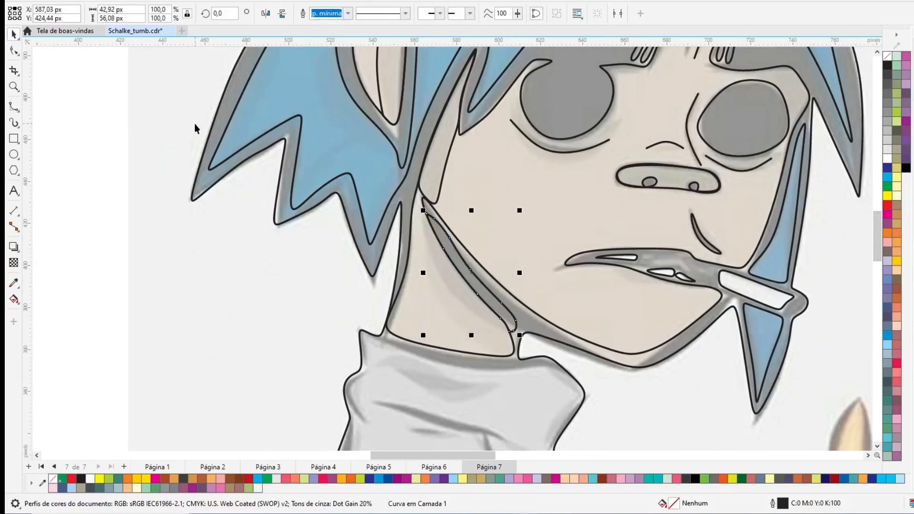
click(195, 128)
Retry the Trim with the skin shape selected first and the neck shadow second, and undo it
click(449, 201)
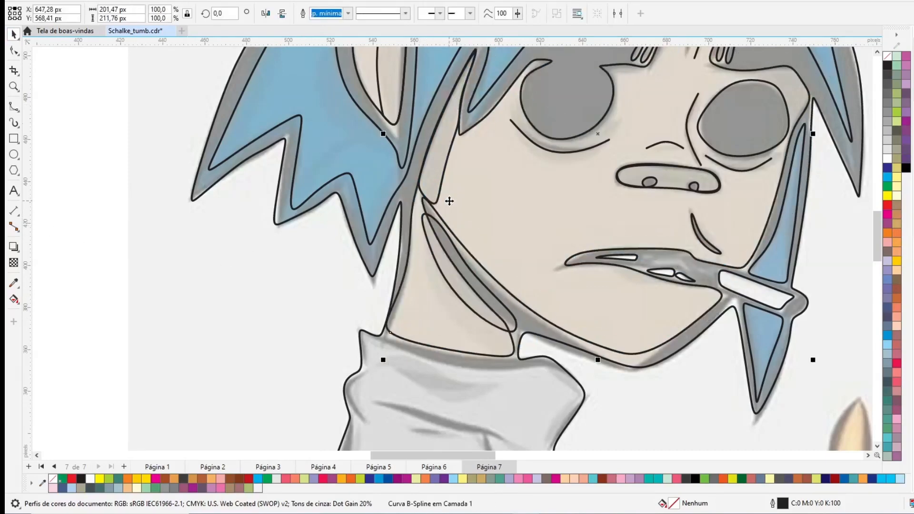
shift+click(430, 245)
click(343, 15)
key(ctrl+z)
click(237, 184)
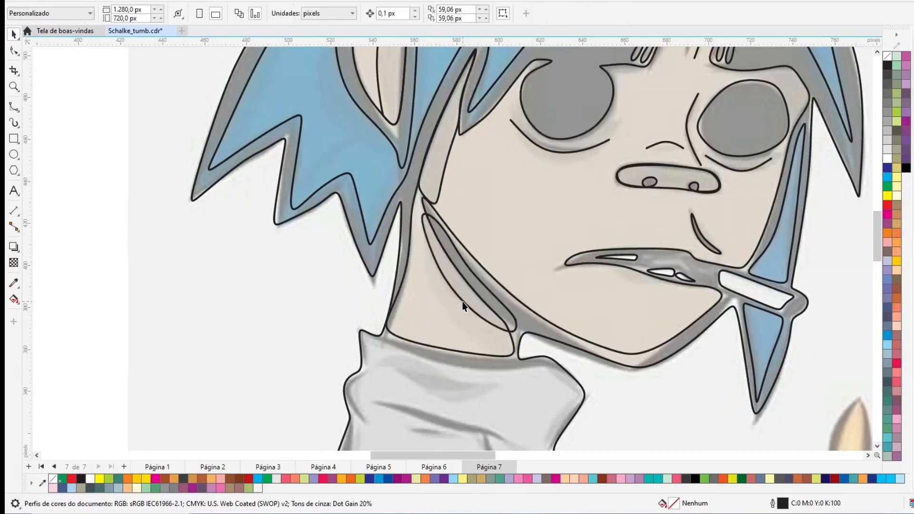
Try once more to trim the overlapping skin shape and neck shadow against each other, and undo it
click(467, 302)
click(471, 253)
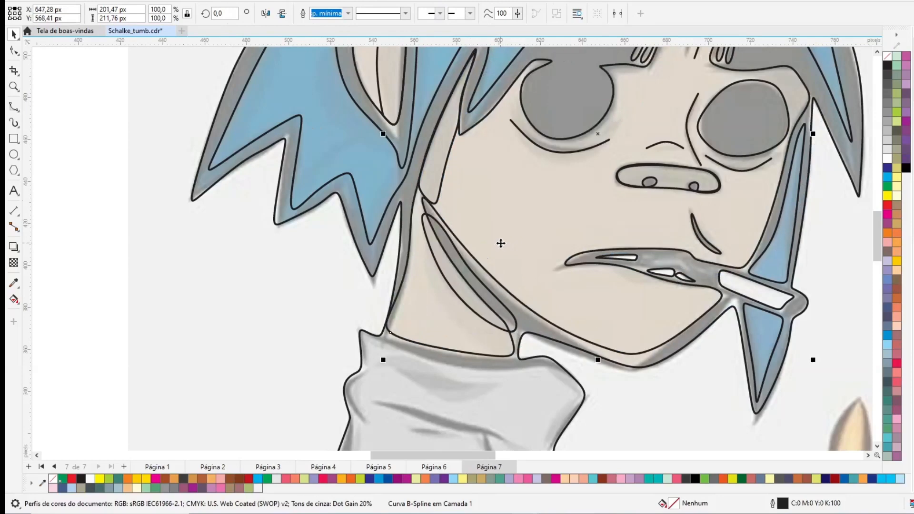
click(474, 310)
shift+click(490, 277)
click(343, 15)
key(ctrl+z)
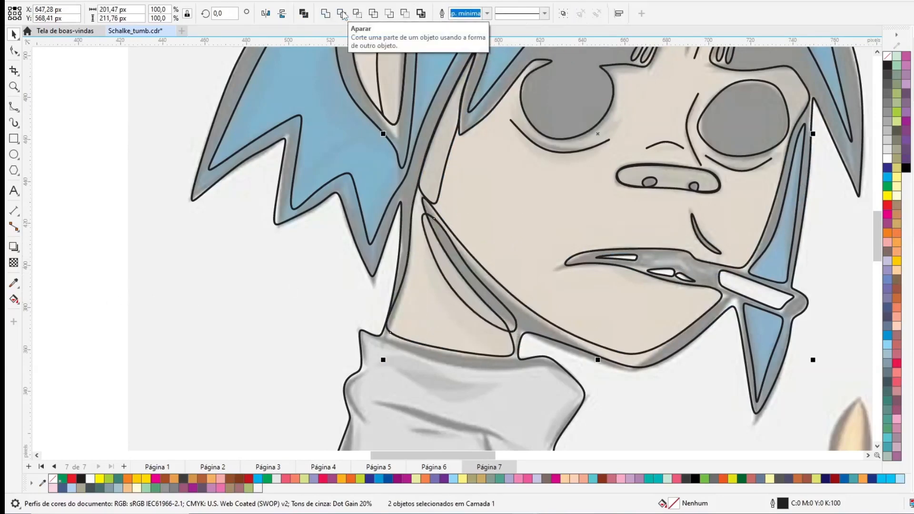
Delete the neck shadow shape that overlaps the jaw outline
click(455, 308)
click(442, 272)
key(Delete)
Retrace the neck shadow as a slim closed B-spline following the neck's edge just below the jawline
click(14, 106)
click(427, 216)
click(423, 225)
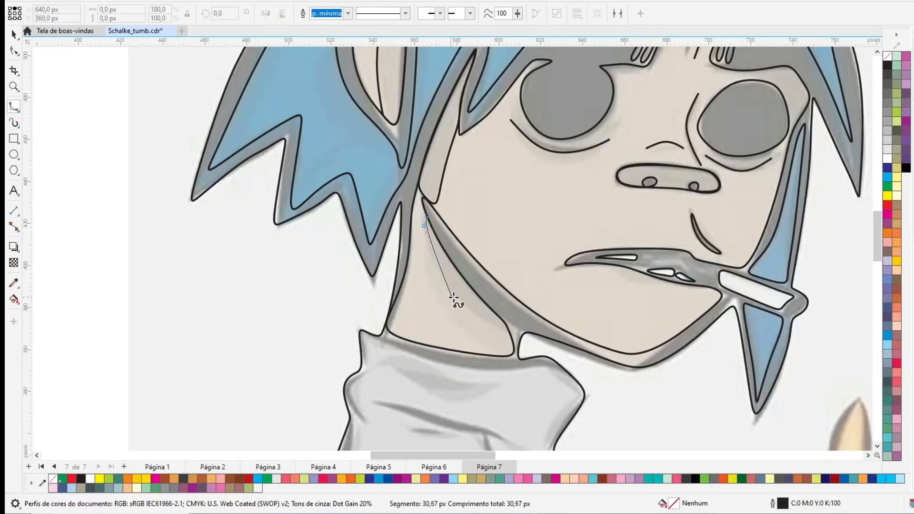
click(453, 297)
click(485, 315)
click(501, 330)
click(509, 331)
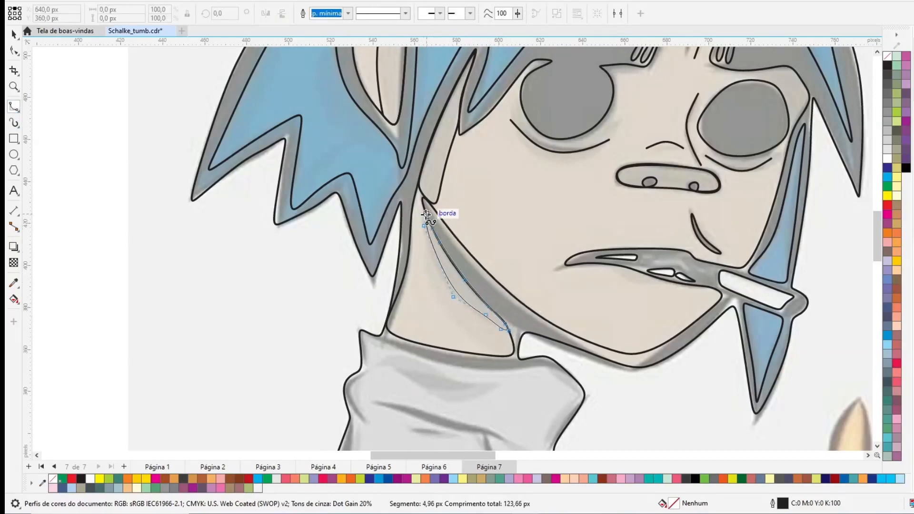
click(427, 215)
Start a B-spline for the sweater's light area, following the left edge of the collar down to the fold beneath it
click(360, 336)
click(367, 359)
click(369, 369)
click(357, 381)
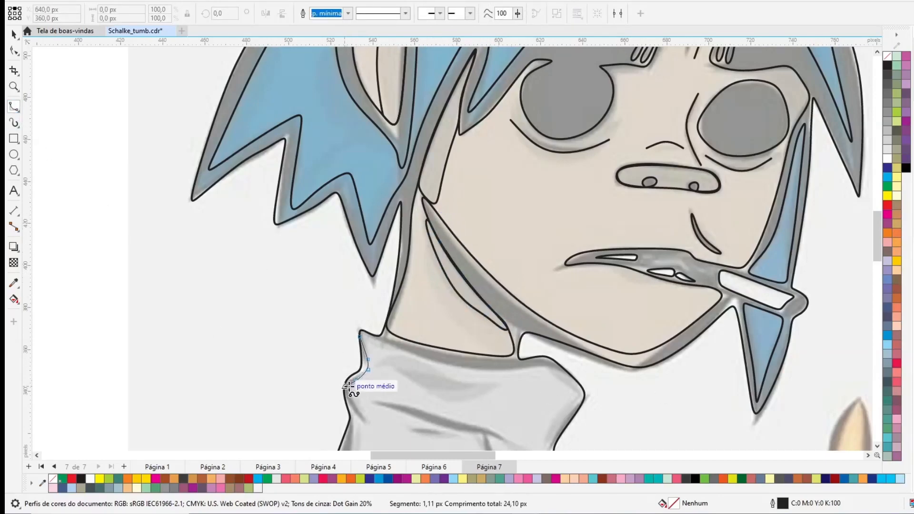
click(345, 386)
click(361, 411)
click(357, 426)
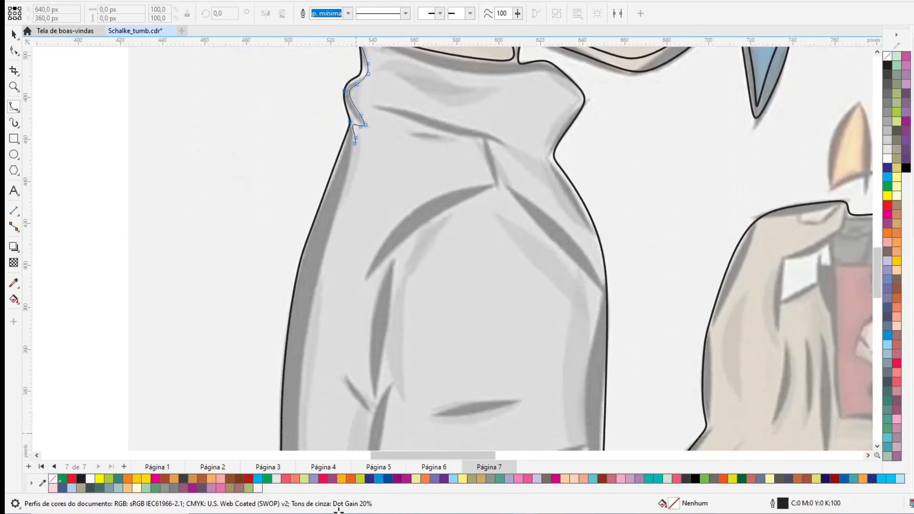
Continue the sweater B-spline down the inner edge of the left sleeve's shadow, rounding the corner at the silhouette's base
click(311, 278)
click(305, 343)
mouse_move(311, 513)
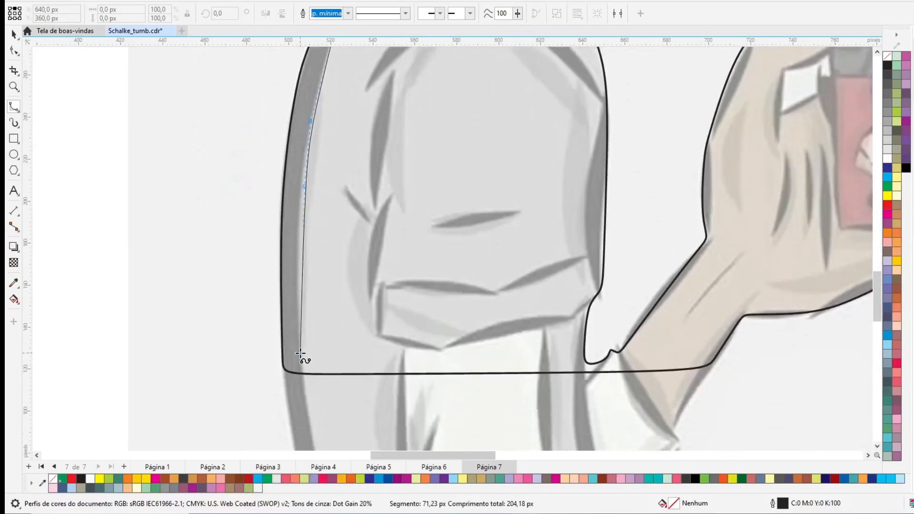
click(301, 322)
click(305, 361)
click(312, 364)
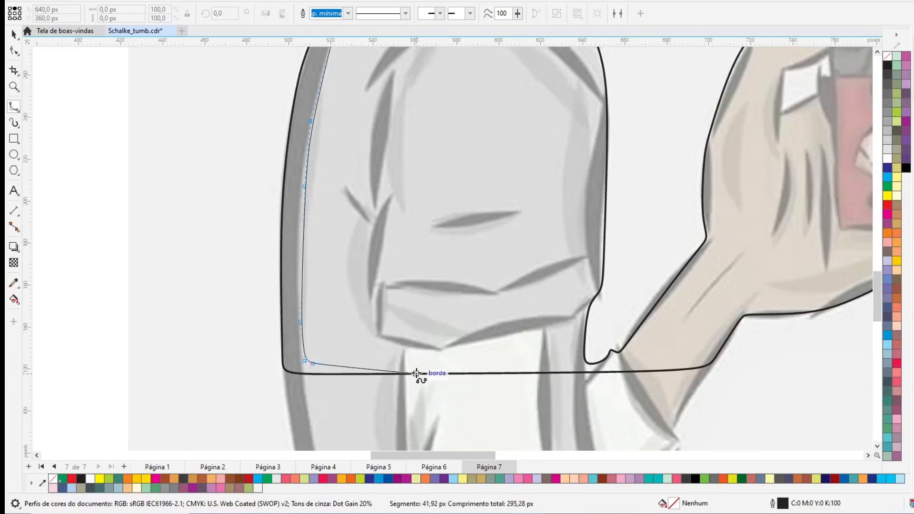
Continue the sweater B-spline along the sleeve's base and up the inner arm to the tip of the small slanted fold
click(402, 349)
click(393, 343)
click(373, 337)
click(373, 301)
click(366, 298)
click(336, 189)
click(343, 182)
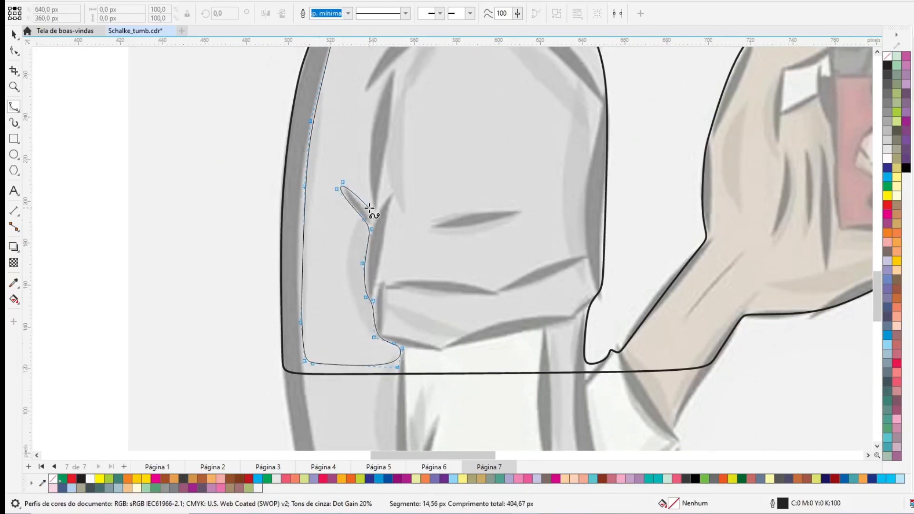
Continue the sweater B-spline from the slanted fold up the arm crease to the pointed end of the curved chest fold
click(369, 208)
click(370, 192)
click(368, 117)
click(385, 81)
click(387, 73)
click(366, 96)
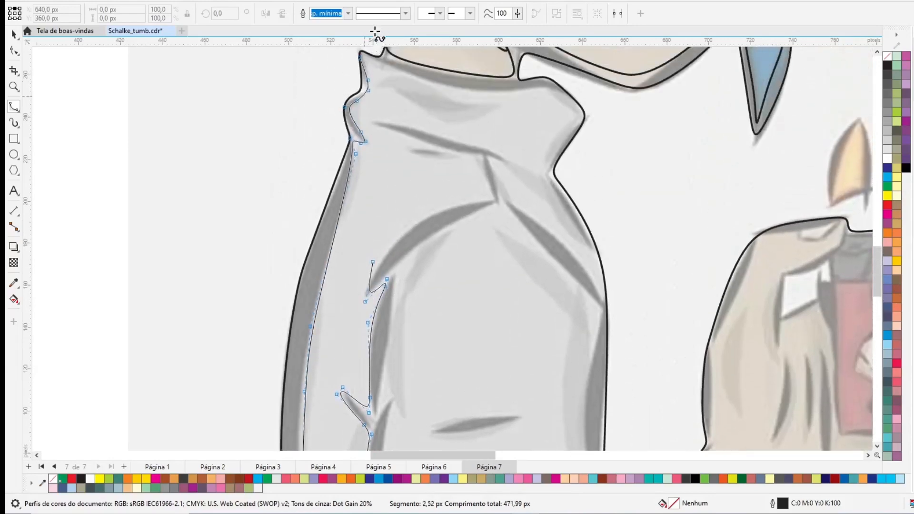
Continue the sweater B-spline over the curved chest fold and around both sides of the long crease below the collar
click(458, 158)
click(411, 147)
click(387, 138)
click(366, 133)
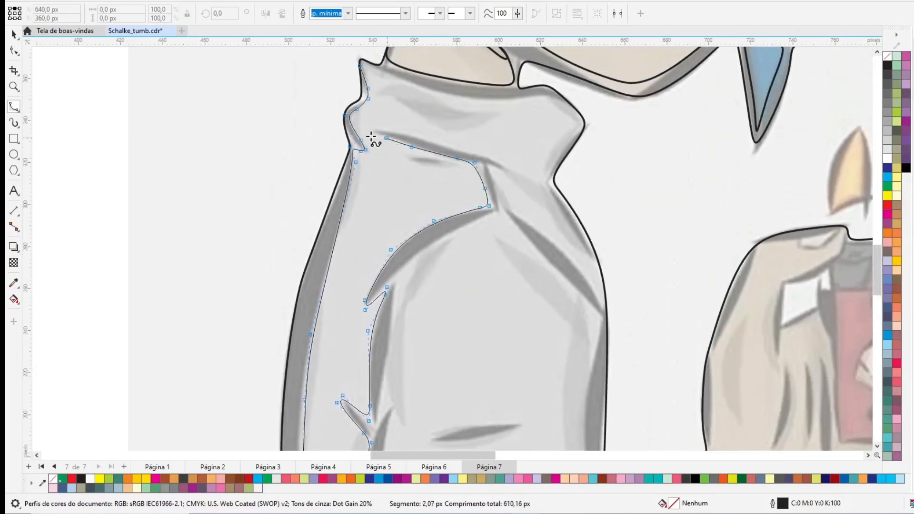
click(373, 127)
click(438, 143)
click(505, 163)
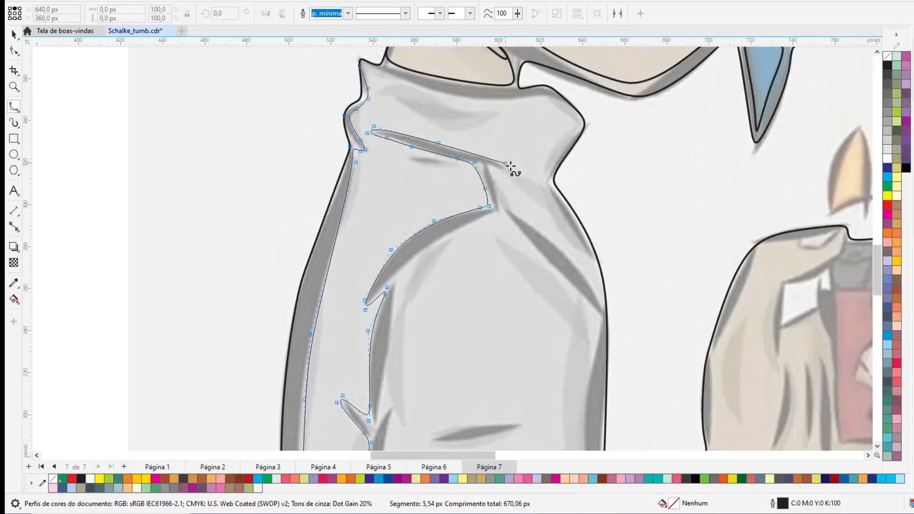
Continue the sweater B-spline down the right shoulder crease to its point and back up inside the outer sleeve edge
click(548, 237)
click(585, 274)
click(601, 298)
click(591, 258)
click(562, 214)
Close the sweater B-spline around the right side of the collar and along the neckline, about 141 × 245 px overall
click(543, 181)
click(541, 169)
click(560, 141)
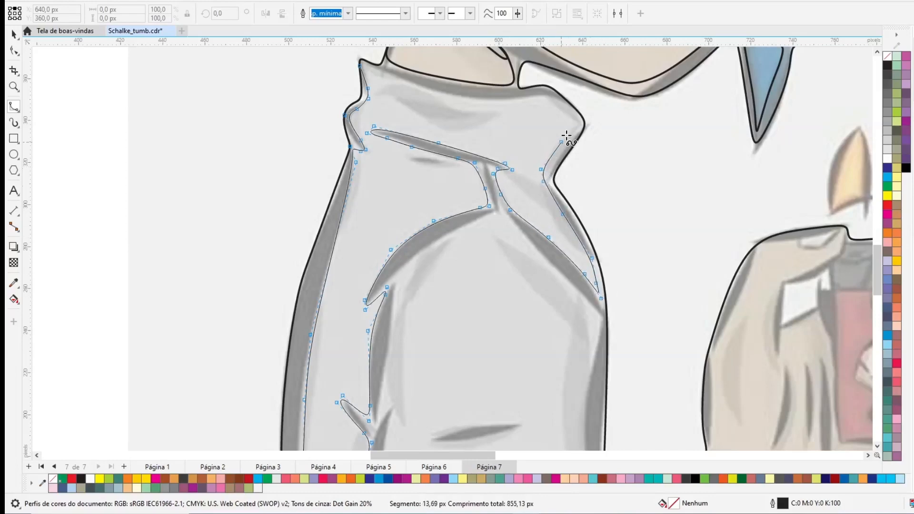
click(576, 122)
click(562, 102)
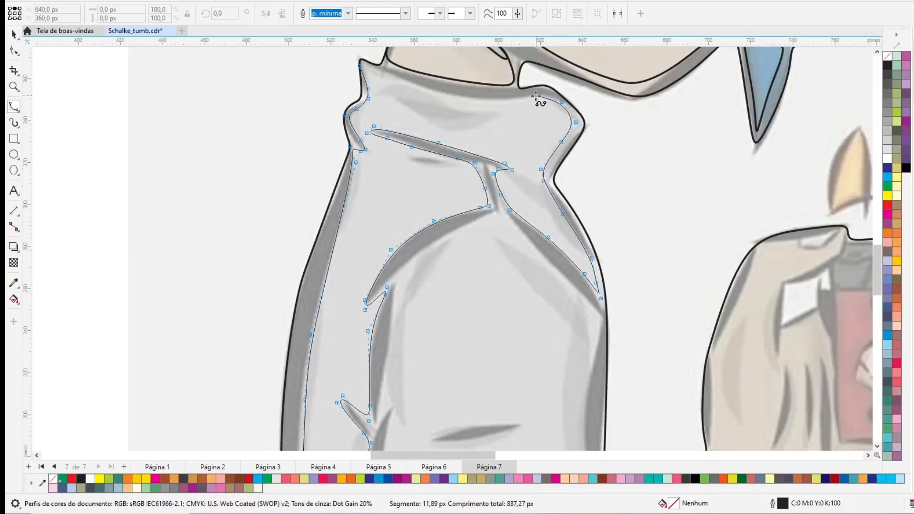
click(361, 67)
Start a B-spline for the sweater's front panel, arching under the chest folds and down its right side
scroll(841, 434, down, 3)
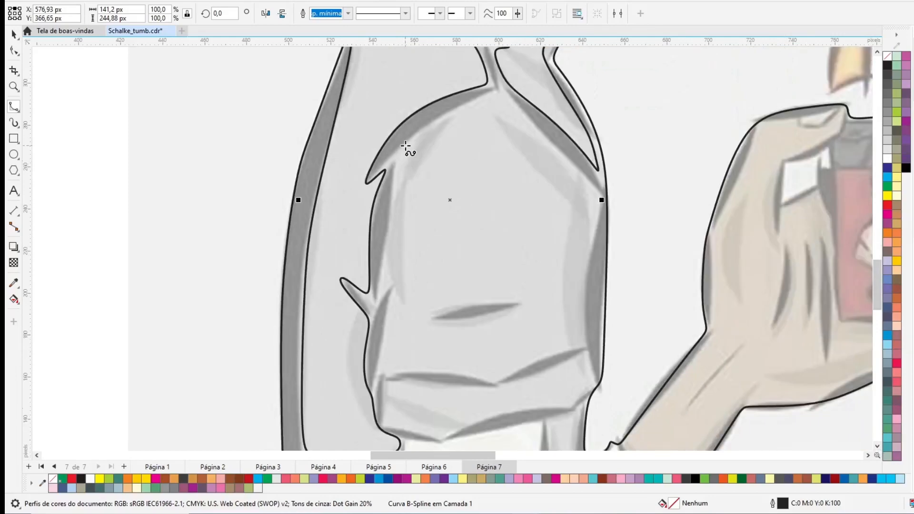
click(393, 170)
click(533, 121)
click(593, 186)
click(598, 210)
click(584, 267)
click(580, 307)
click(580, 315)
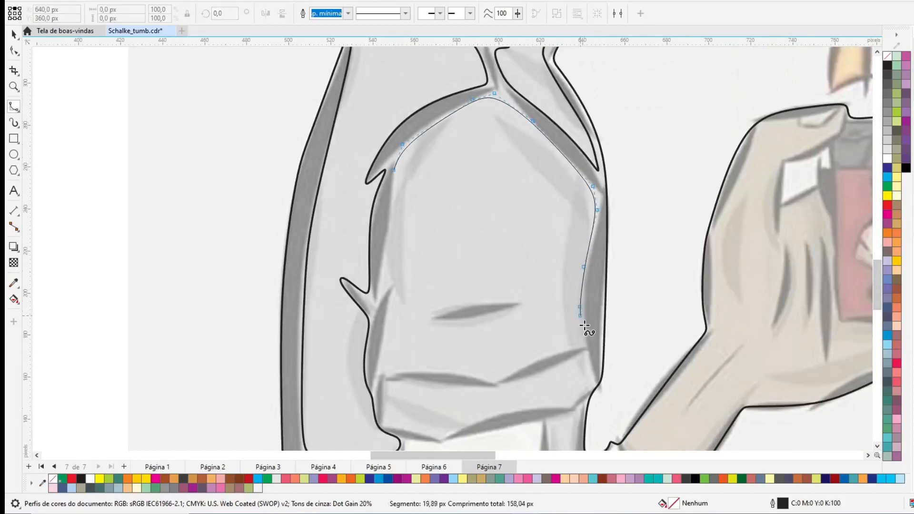
Close the front panel B-spline along the waistband's upper edge and up the left arm crease, including its small fold tip
click(525, 364)
click(493, 379)
click(457, 370)
click(413, 370)
click(375, 376)
click(385, 343)
click(389, 311)
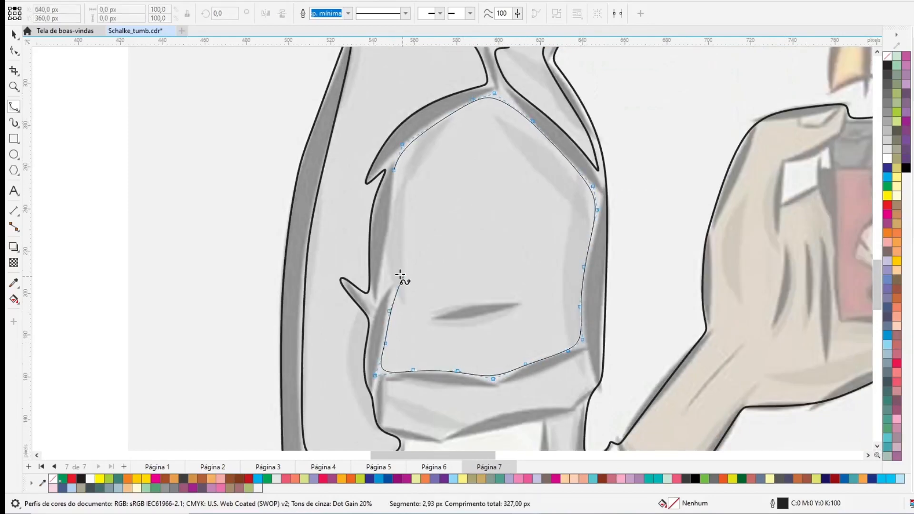
click(387, 249)
click(395, 194)
click(394, 170)
Trace the small horizontal crease on the sweater's front as a slim closed B-spline about 37 × 8 px
click(433, 320)
click(472, 319)
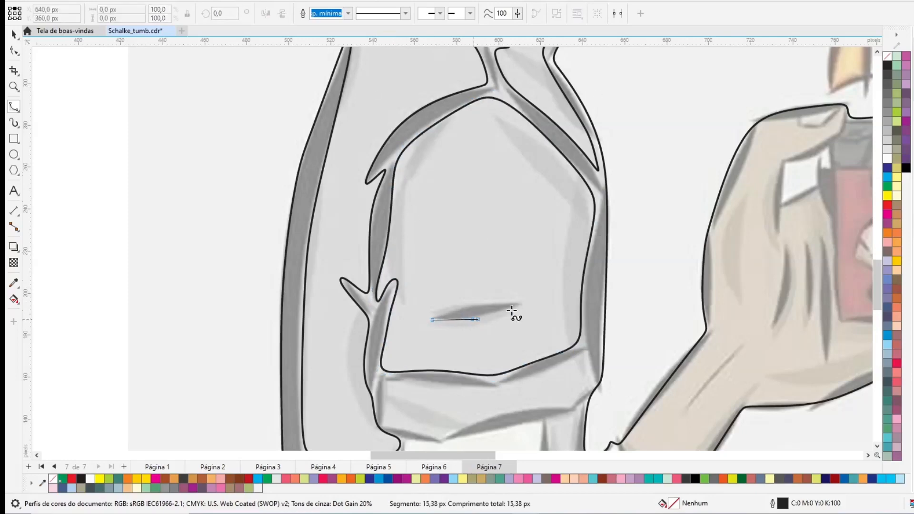
click(515, 307)
click(522, 302)
click(494, 302)
click(433, 320)
Trace the sweater's waistband below the front panel as a closed B-spline about 98 × 39 px
scroll(435, 321, down, 5)
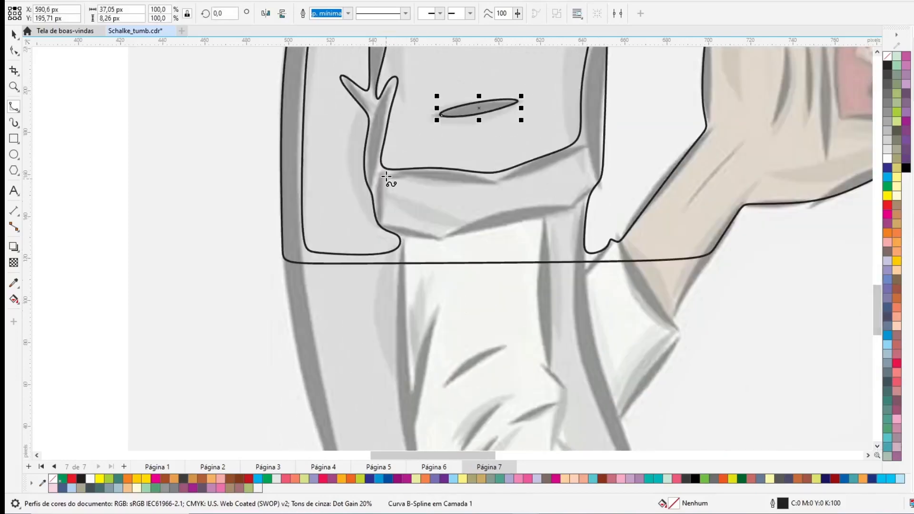
click(386, 176)
click(383, 213)
click(397, 223)
click(430, 233)
click(439, 237)
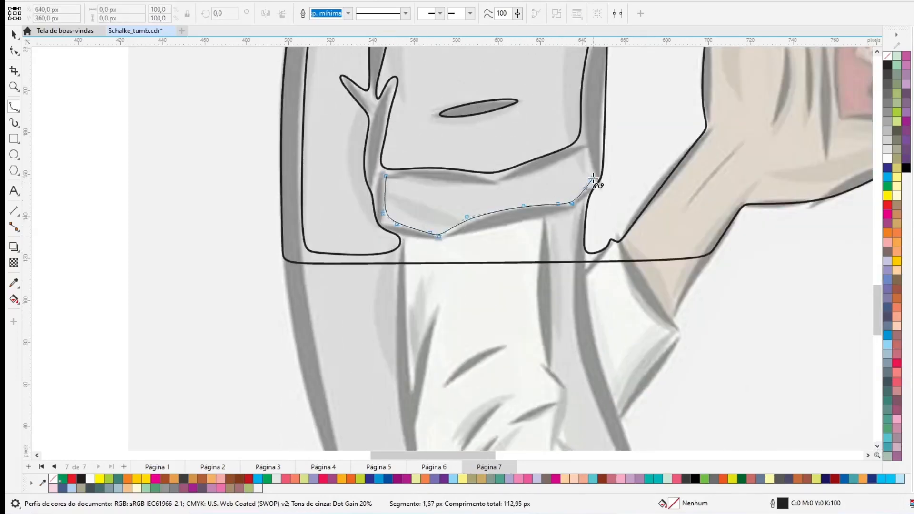
click(386, 176)
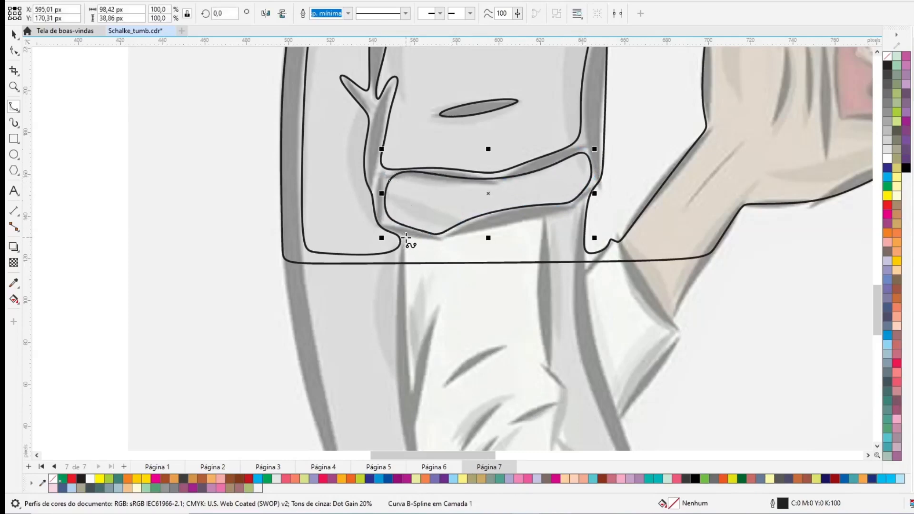
Trace the white garment area below the waistband as a closed B-spline about 66 × 19 px, ending at the silhouette's base
click(405, 237)
click(406, 251)
click(464, 258)
click(513, 255)
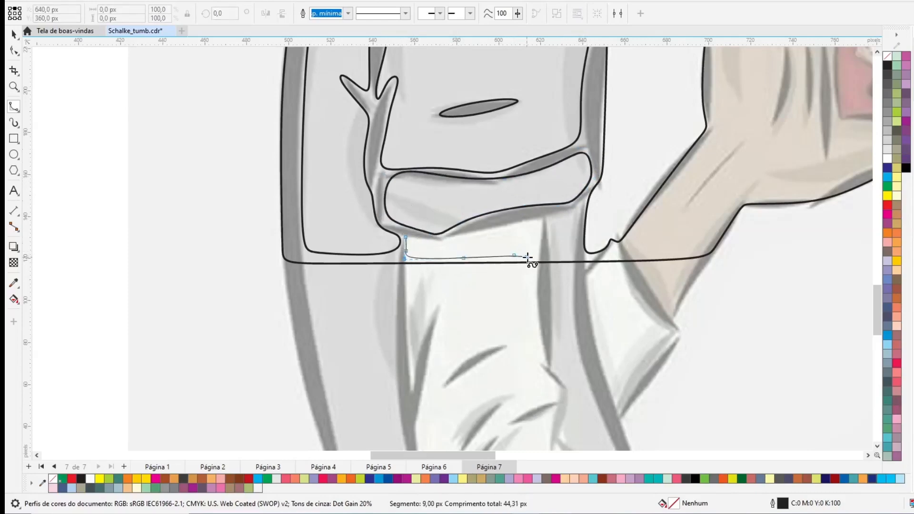
click(538, 258)
click(540, 242)
click(547, 214)
click(517, 224)
click(476, 232)
click(442, 232)
click(405, 237)
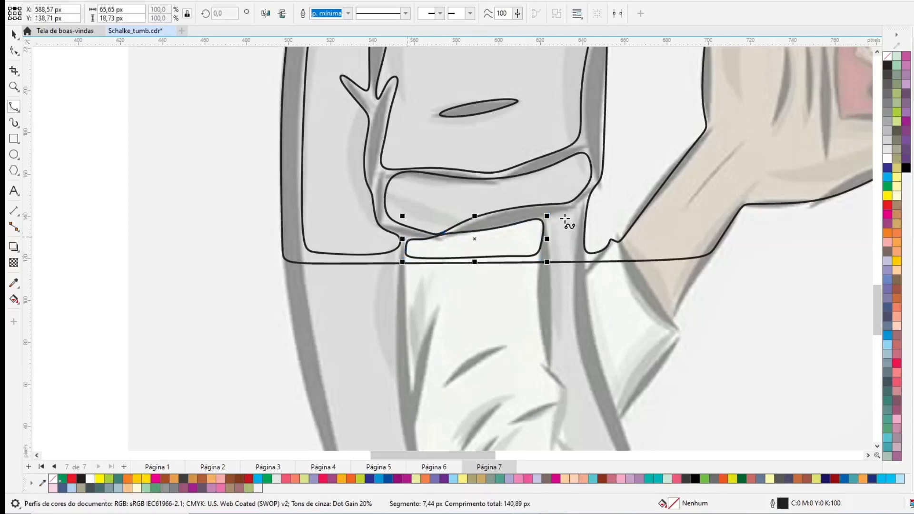
Trace the narrow grey strip beside the white area as a closed B-spline about 15 × 25 px
click(583, 202)
click(579, 244)
click(571, 257)
click(559, 258)
click(547, 261)
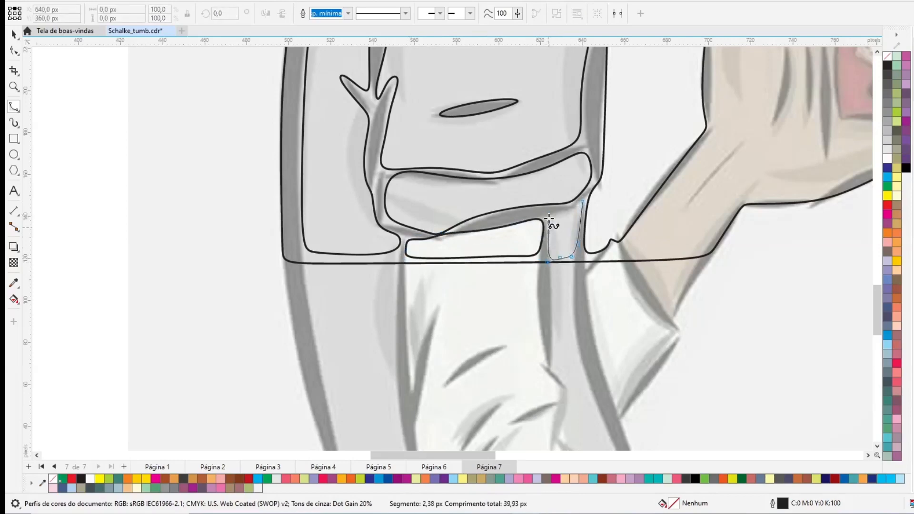
click(582, 202)
Trace the tiny white cuff area next to the raised wrist as a closed B-spline about 7 × 8 px
click(868, 456)
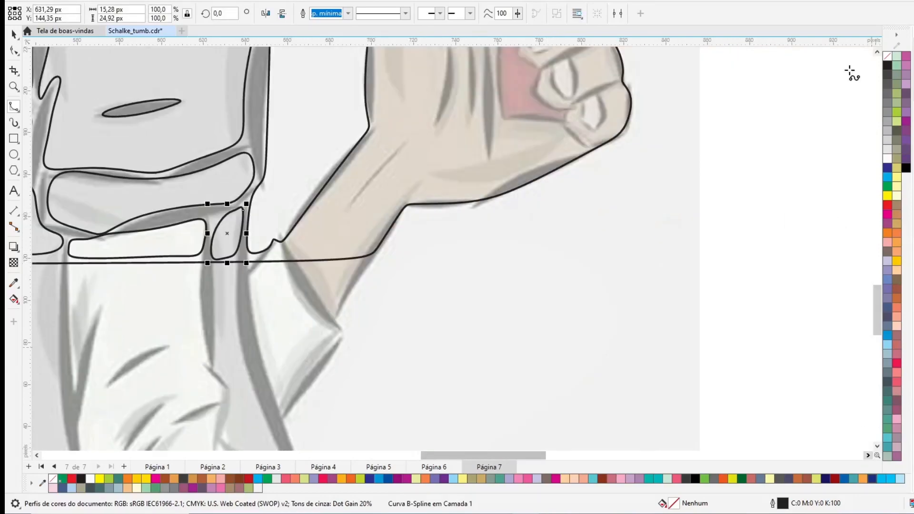
click(877, 52)
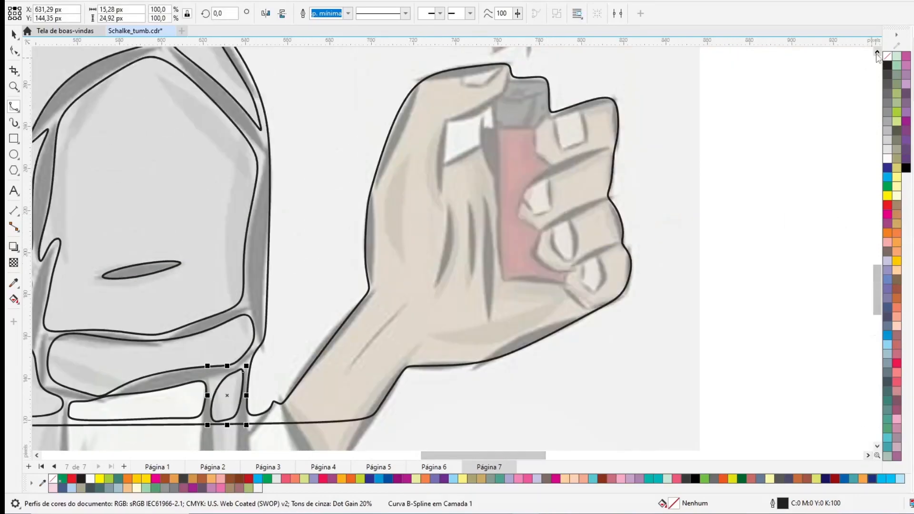
click(262, 424)
click(281, 404)
click(263, 423)
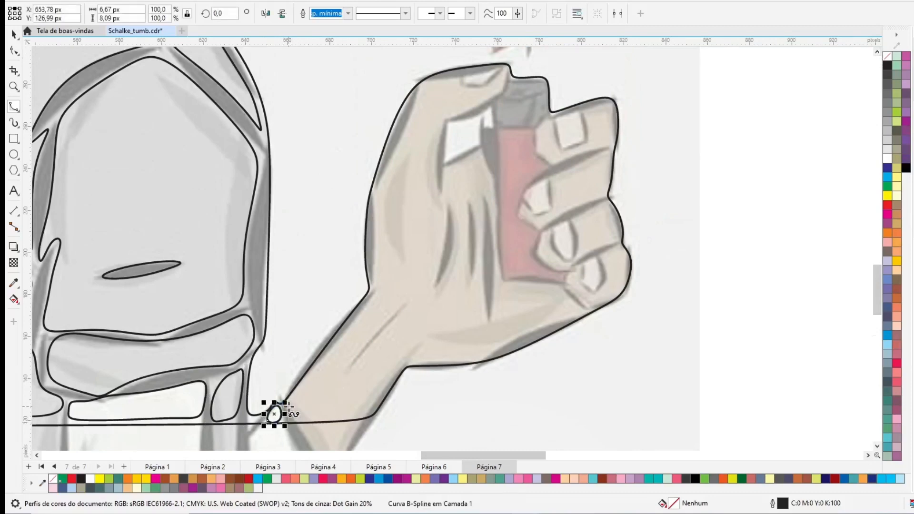
Start a B-spline for the hand's skin from the wrist along the lower palm edge and back to the lighter's base
click(287, 407)
click(399, 364)
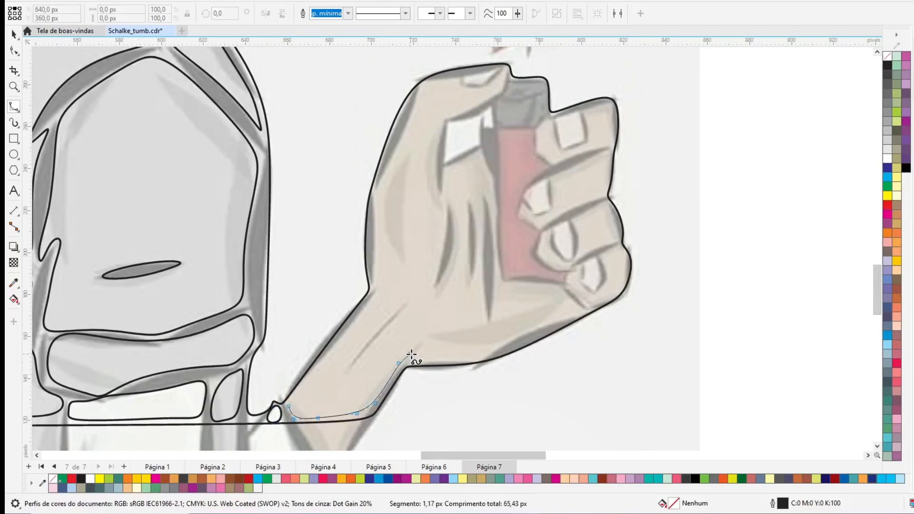
click(503, 346)
click(563, 323)
click(580, 313)
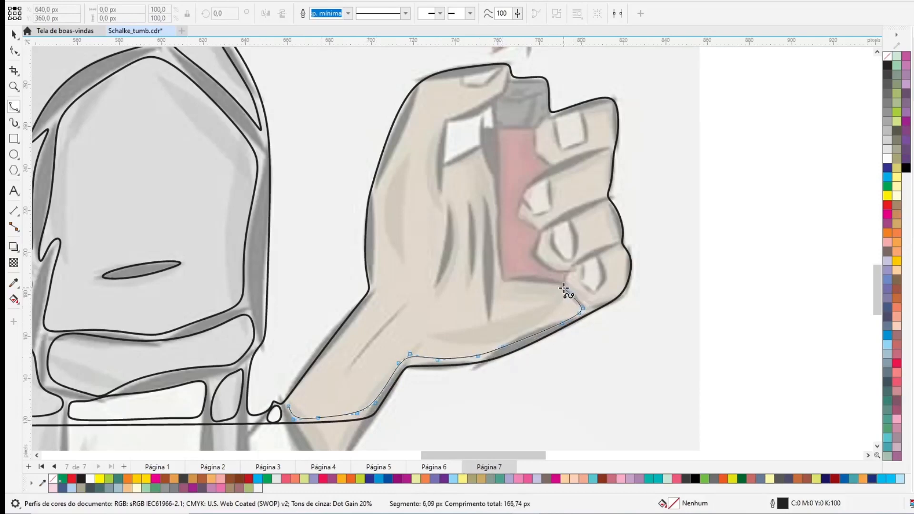
click(538, 284)
click(501, 282)
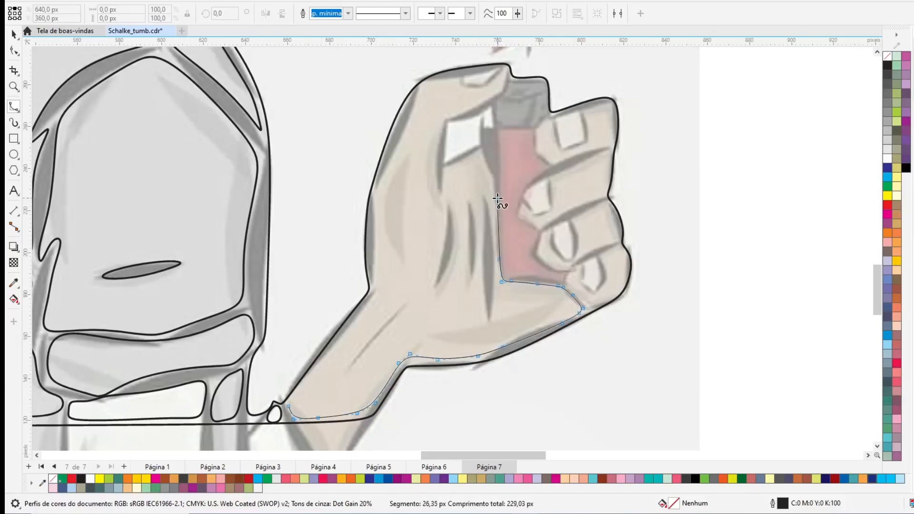
Continue the hand B-spline up beside the lighter, around the white gap under the thumb and over the thumb's tip and nail
click(492, 171)
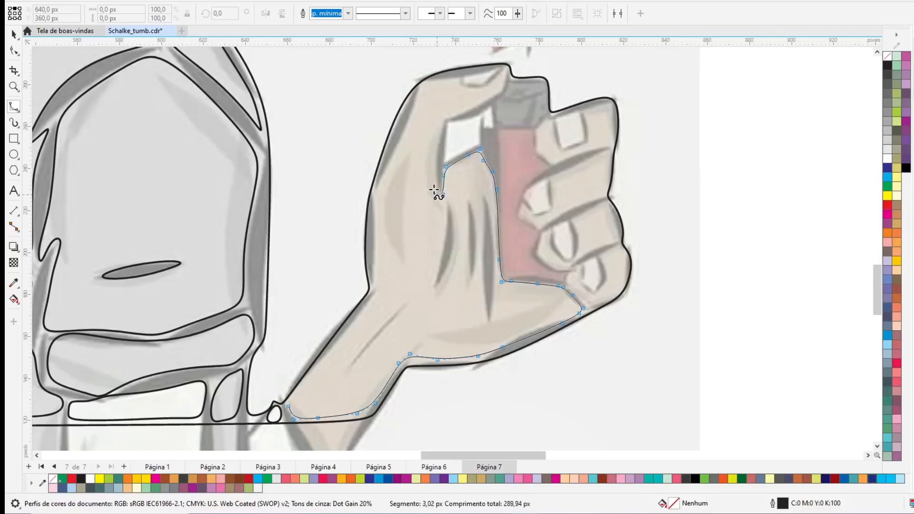
click(433, 172)
click(438, 125)
click(442, 119)
click(460, 115)
click(497, 92)
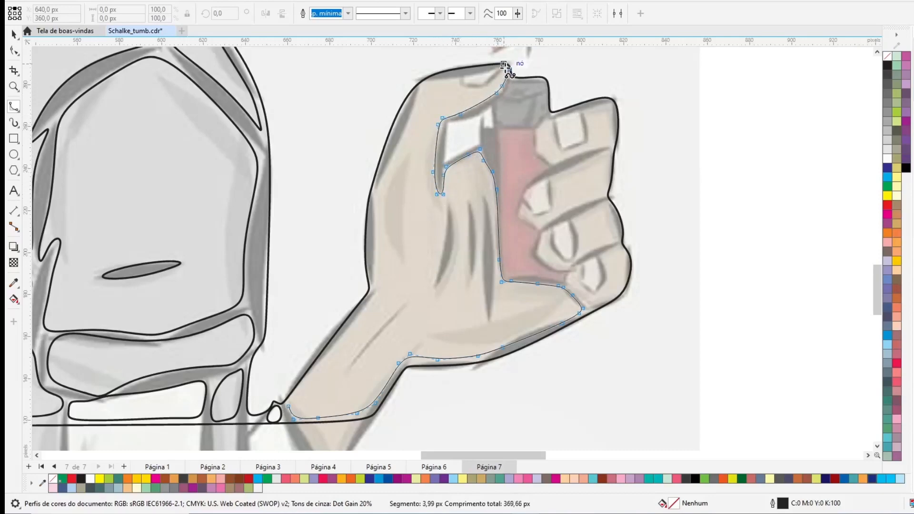
click(458, 75)
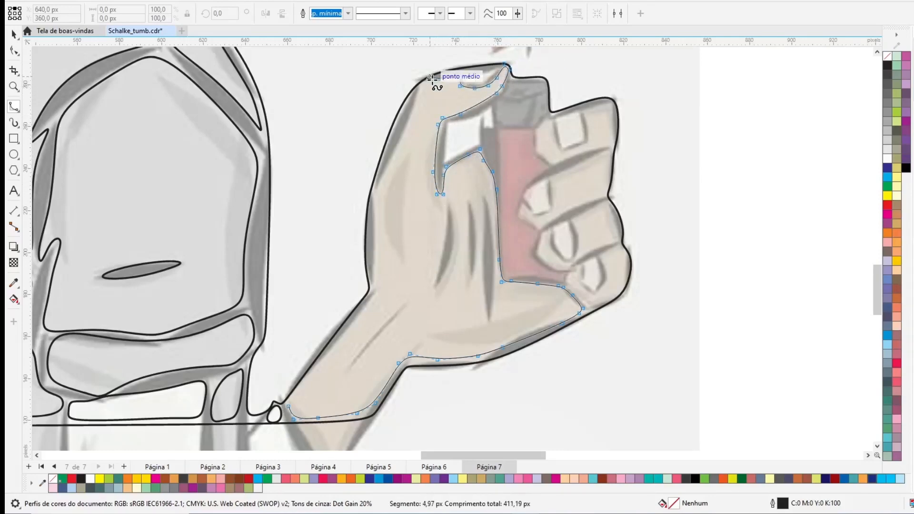
Close the hand B-spline along the thumb's outer edge and down the forearm to the wrist, about 137 × 168 px overall
click(439, 79)
click(421, 89)
click(408, 107)
click(387, 160)
click(369, 233)
click(375, 283)
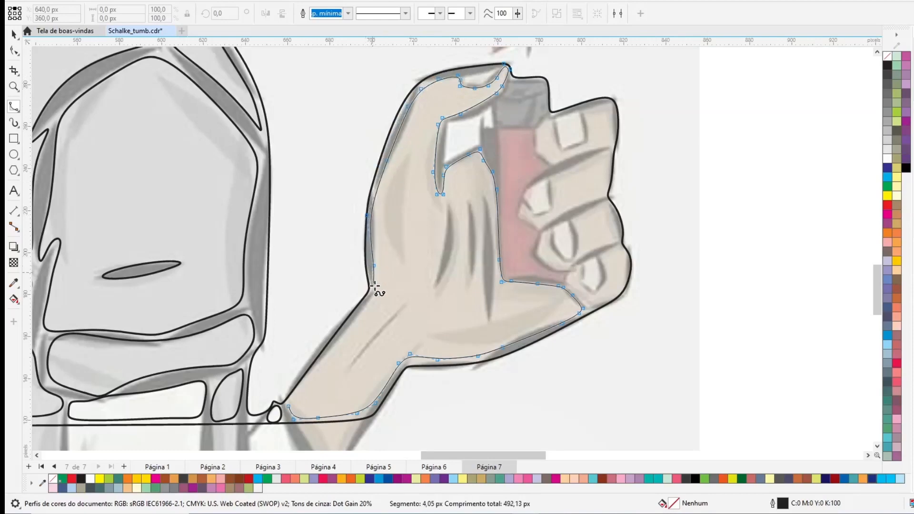
click(373, 298)
click(332, 348)
click(290, 405)
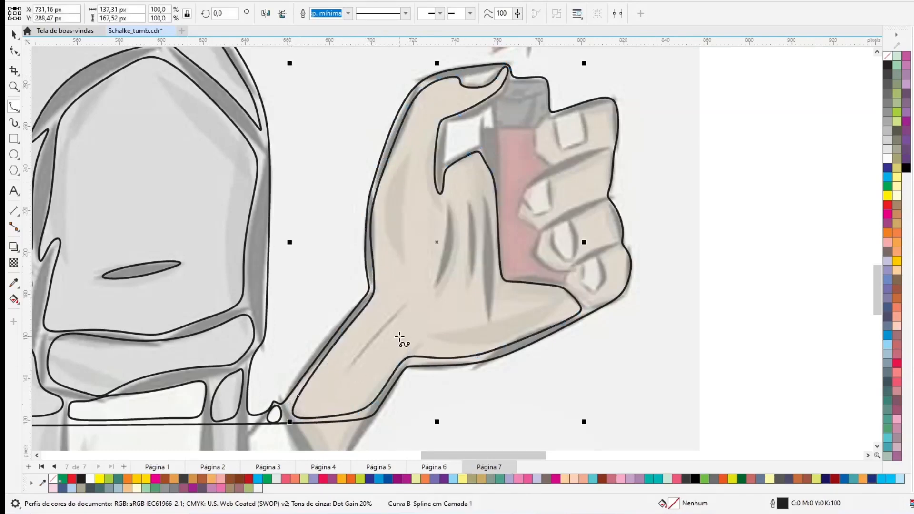
Trace the lighter's red body between the palm and the curled fingertips as a closed B-spline
click(499, 134)
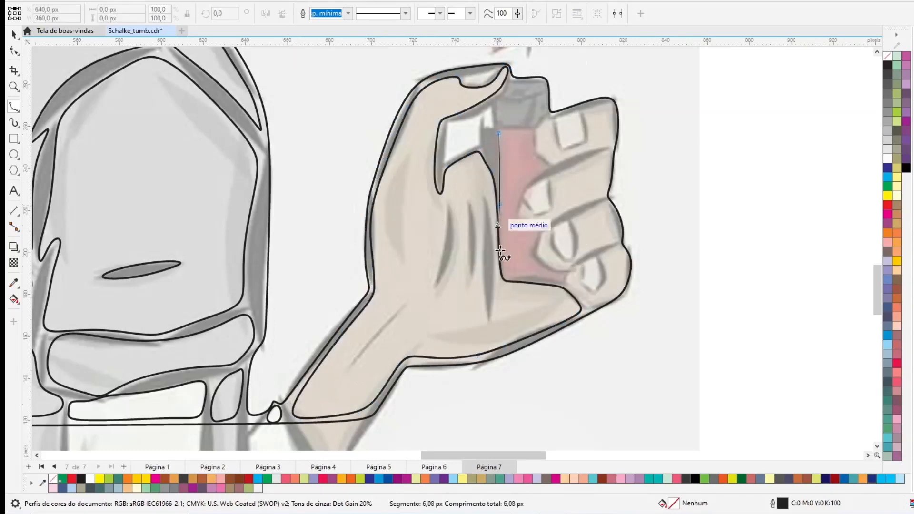
click(505, 276)
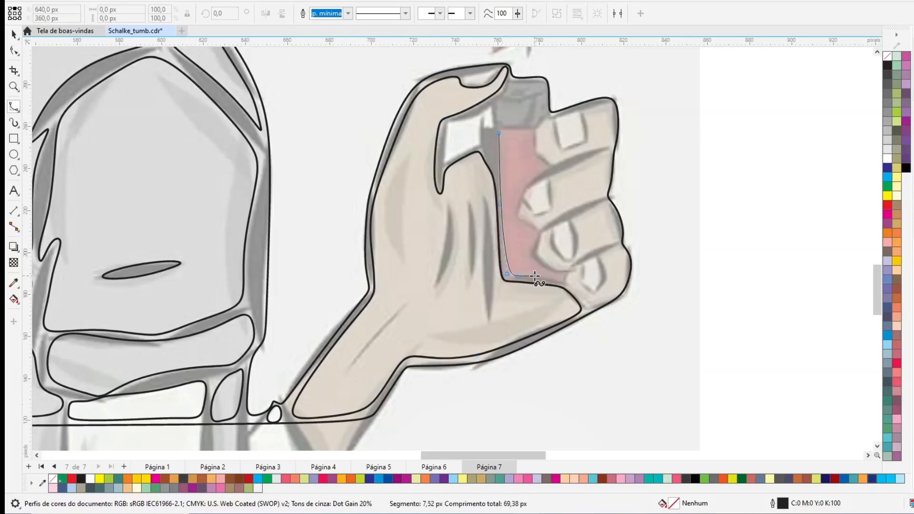
click(557, 275)
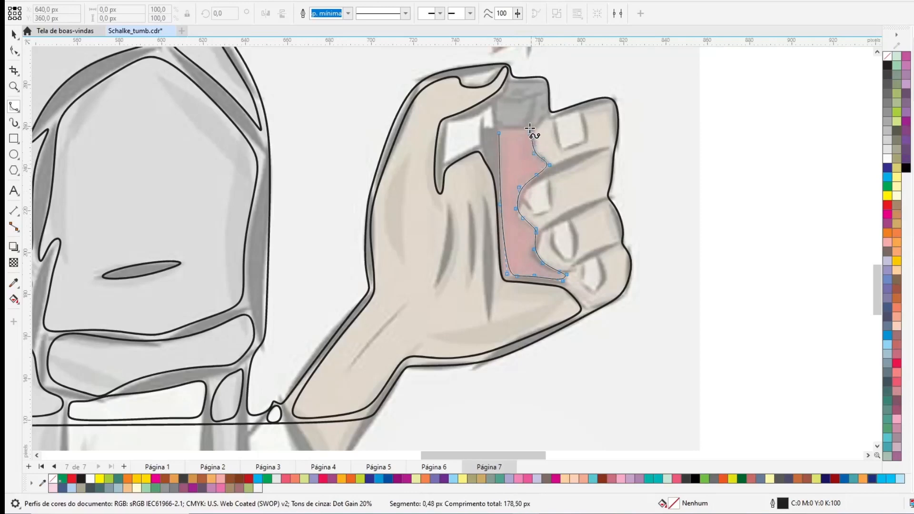
click(501, 131)
Trace the three grey metal parts at the lighter's head as separate closed B-splines: the rounded part, the slim side piece and the oval cap
click(496, 100)
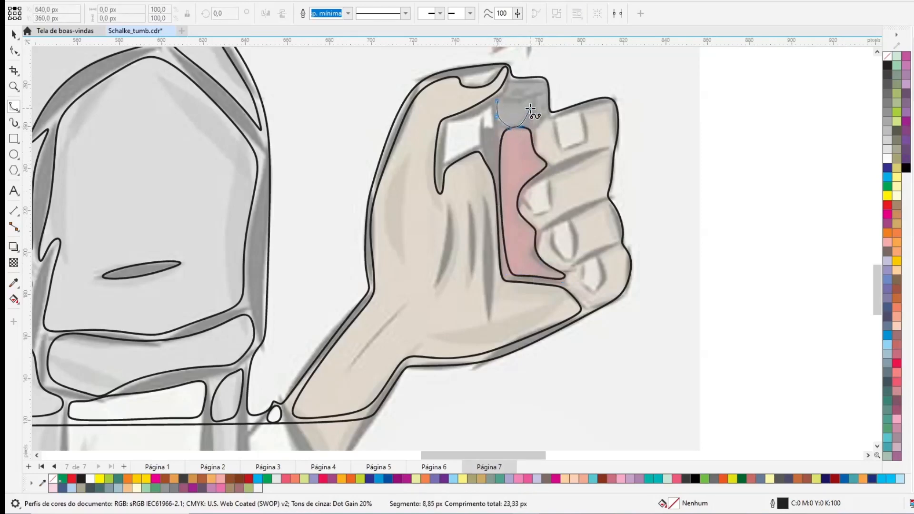
click(529, 101)
click(496, 101)
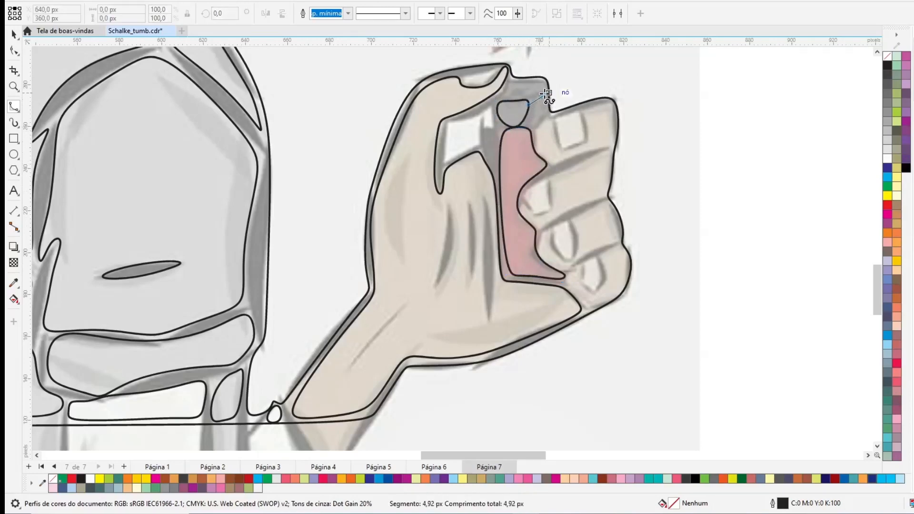
click(527, 125)
click(528, 104)
click(502, 101)
click(542, 101)
click(539, 77)
click(508, 82)
click(501, 101)
Trace the white gap between the thumb and the lighter as a closed B-spline about 23 × 21 px
click(444, 118)
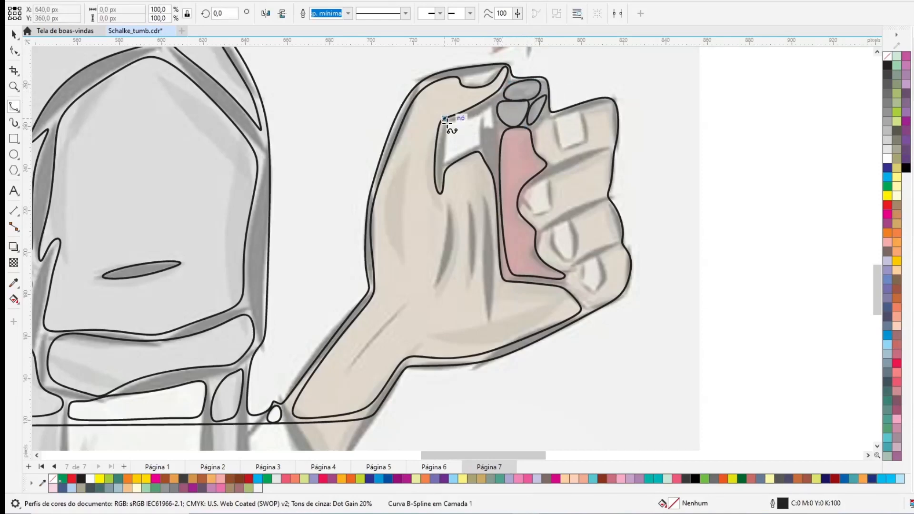
click(443, 158)
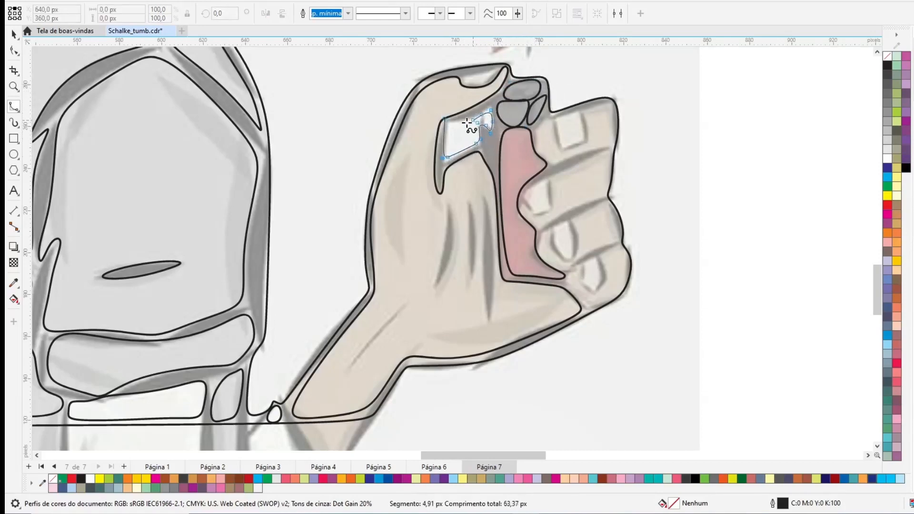
click(451, 125)
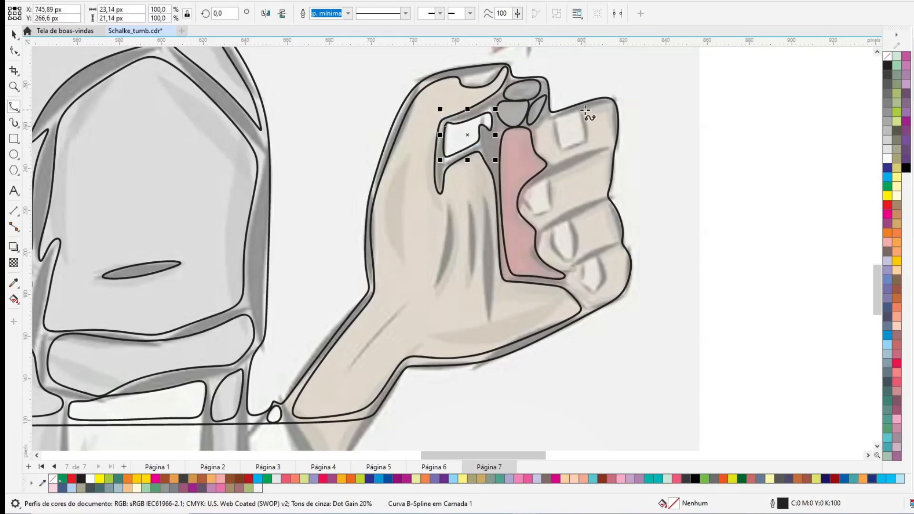
Start a B-spline for the curled fingers' skin along the index finger's upper edge, around its tip and back along the crease beneath
click(607, 104)
click(561, 116)
click(542, 124)
click(537, 139)
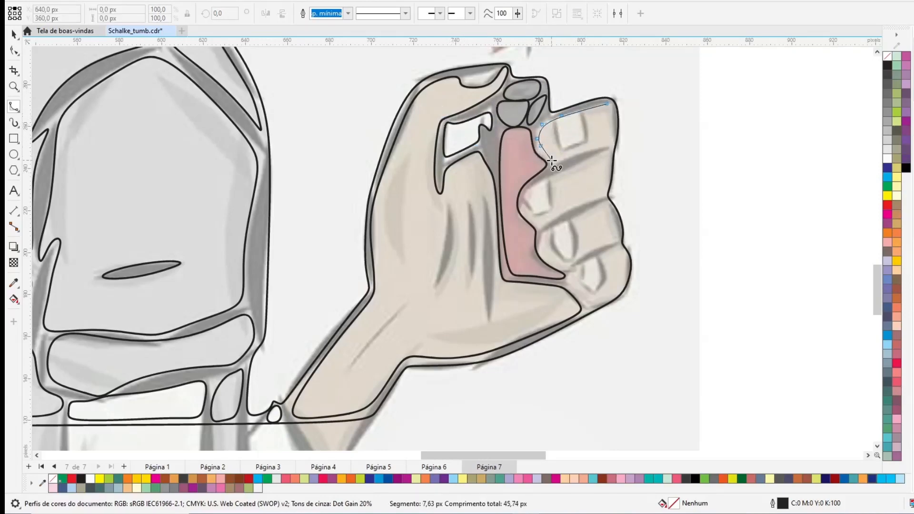
click(609, 146)
Continue the finger B-spline around the middle and ring fingertips, following the creases between the fingers
click(565, 169)
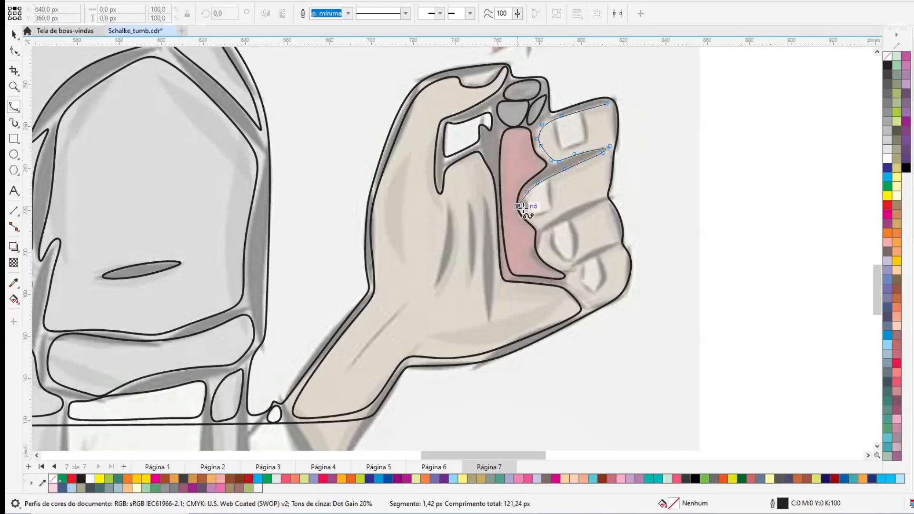
click(583, 208)
click(601, 200)
click(601, 202)
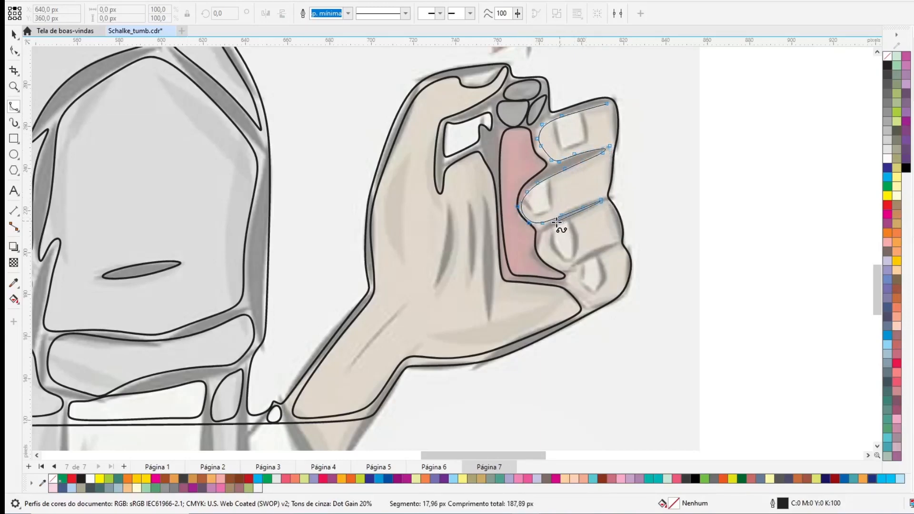
click(554, 222)
click(542, 230)
click(536, 242)
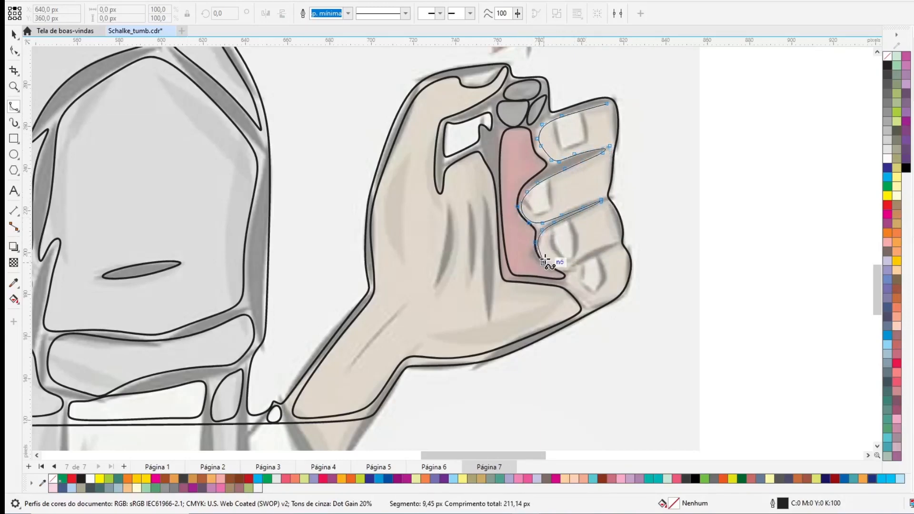
click(595, 251)
click(617, 243)
Close the finger B-spline around the little finger and up the knuckles' outer edge, about 51 × 95 px overall
click(573, 266)
click(568, 284)
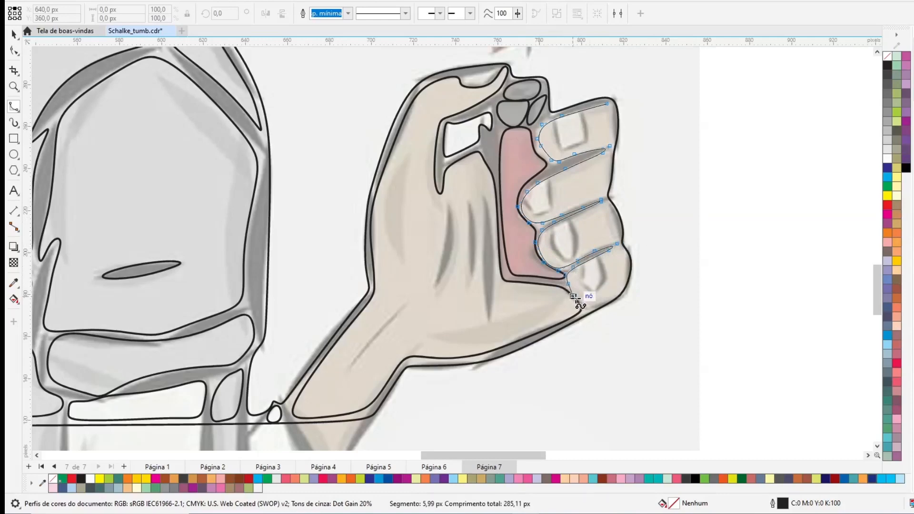
click(588, 305)
click(603, 306)
click(621, 288)
click(631, 265)
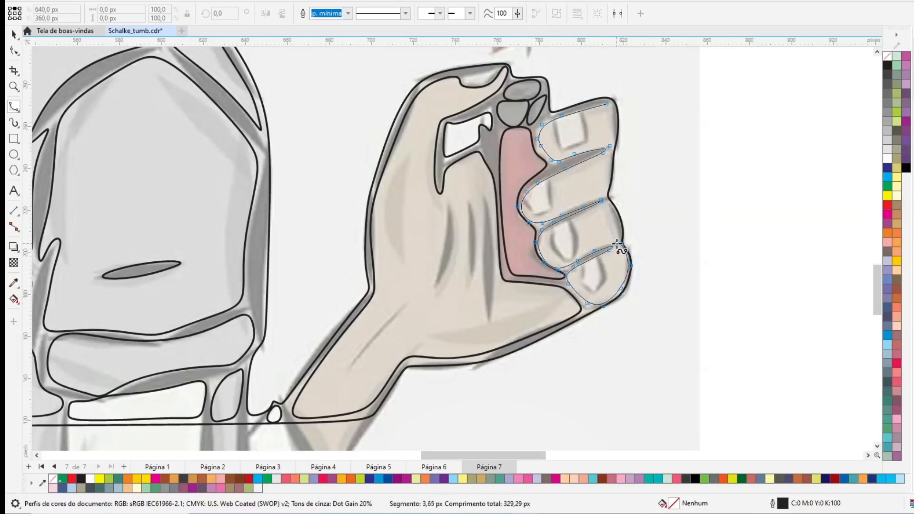
click(619, 234)
click(613, 100)
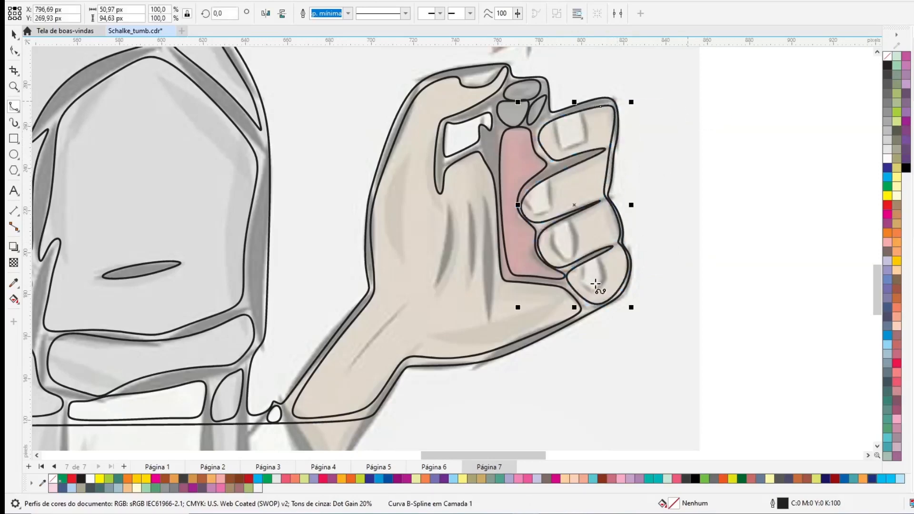
Trace the little finger's nail and the ring finger's nail as closed B-splines, the ring nail about 14 × 18 px
click(575, 276)
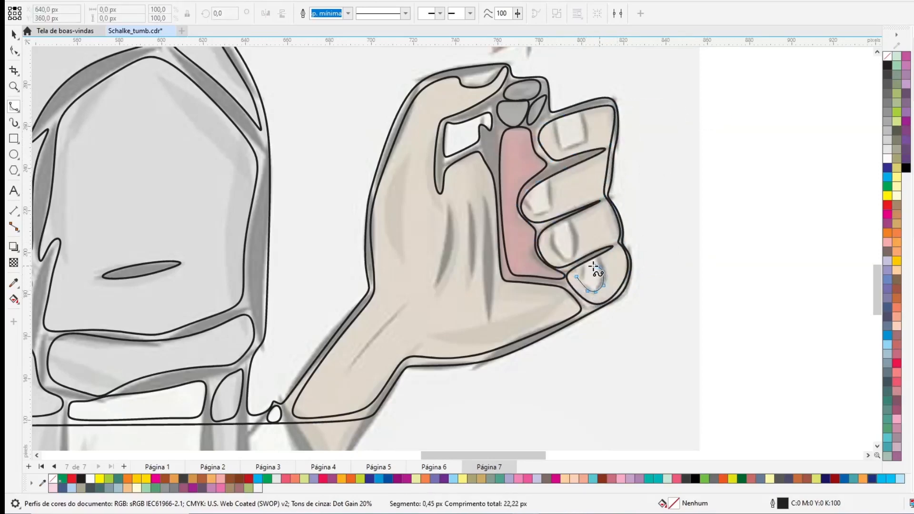
click(577, 275)
click(547, 235)
click(554, 253)
click(547, 234)
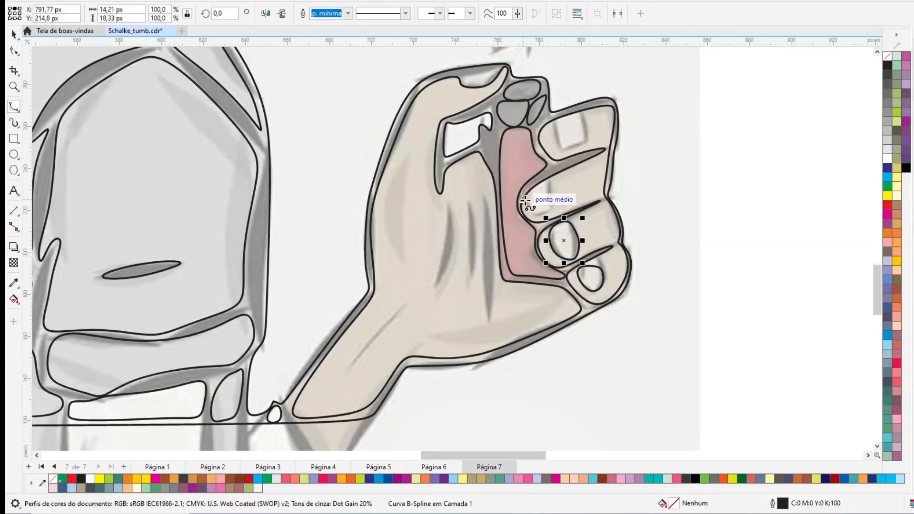
Trace the middle finger's nail as a closed B-spline about 12 × 14 px
click(532, 202)
click(532, 214)
click(550, 212)
click(554, 180)
click(533, 185)
click(523, 197)
click(531, 203)
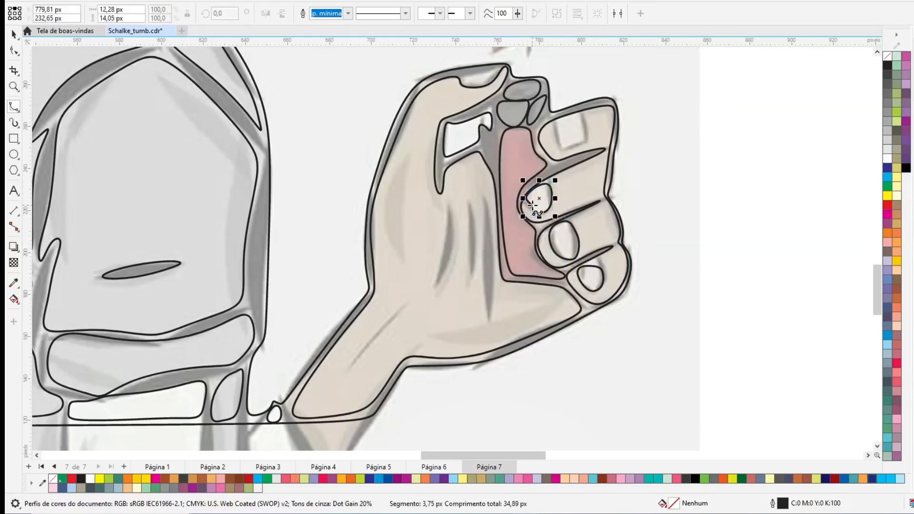
Trace the index finger's nail and the thumbnail as closed B-splines
click(555, 119)
click(558, 141)
click(582, 115)
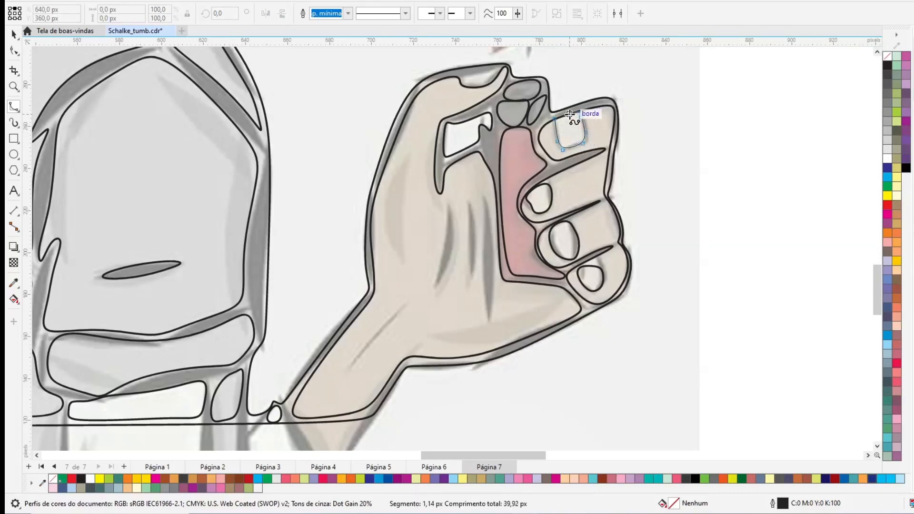
click(555, 119)
click(460, 68)
click(460, 83)
click(481, 85)
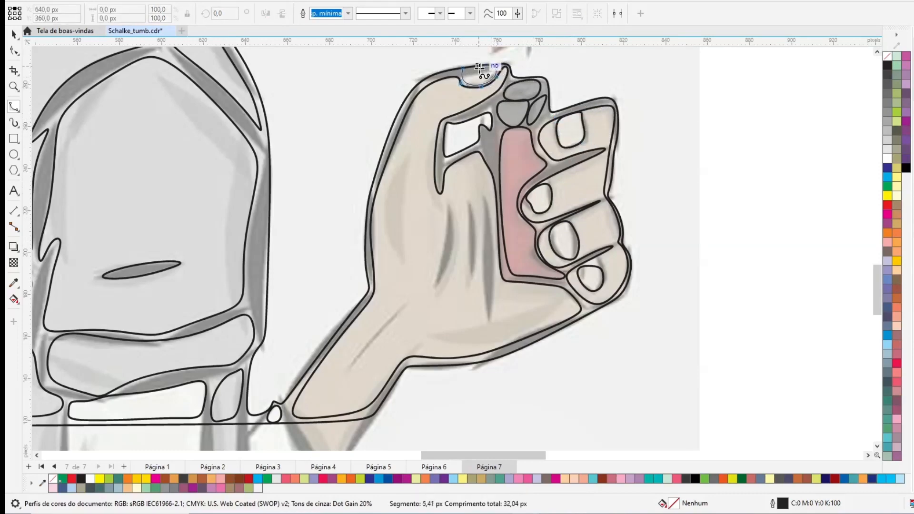
click(480, 67)
Trace the long palm crease nearest the lighter as a narrow closed B-spline
click(486, 200)
click(491, 231)
click(494, 284)
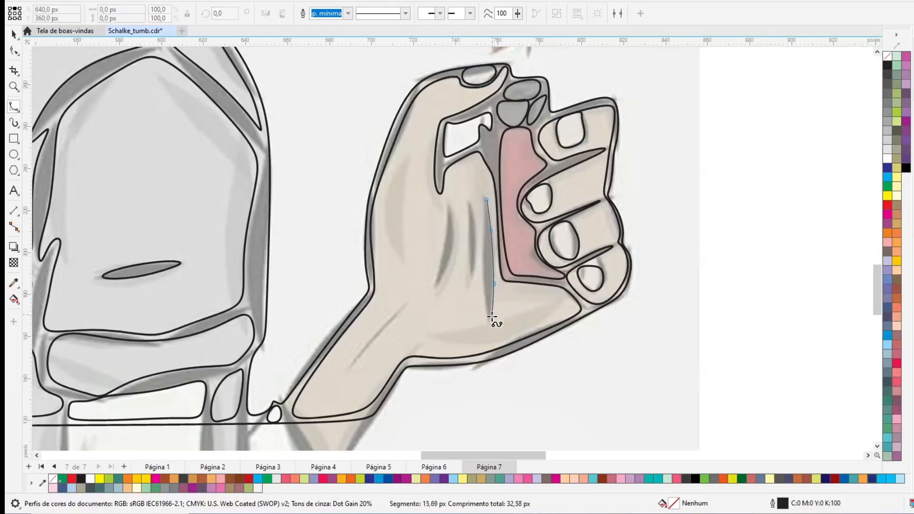
click(486, 200)
Trace the middle one of the three palm creases as a narrow closed B-spline
click(469, 199)
click(475, 218)
click(475, 261)
click(468, 285)
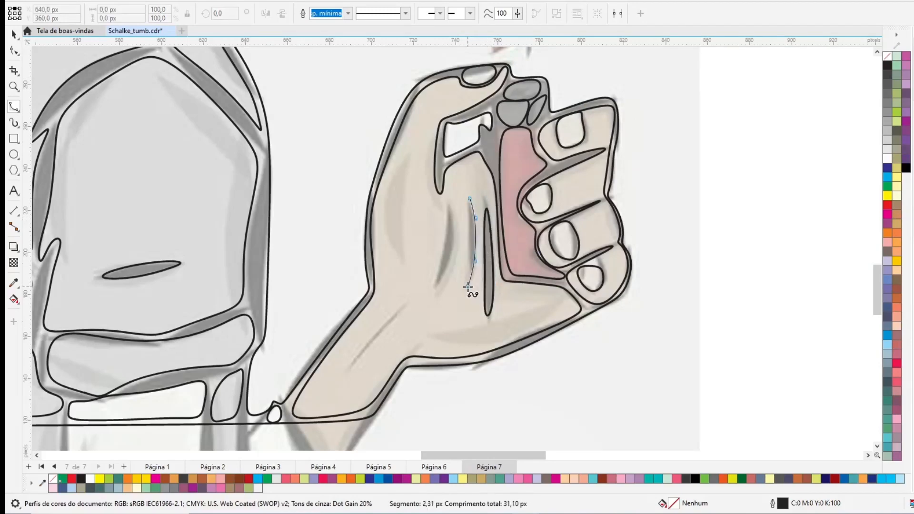
click(463, 277)
click(468, 249)
click(469, 199)
Trace the curved palm crease farthest from the lighter as a closed B-spline
click(449, 204)
click(455, 231)
click(453, 261)
click(442, 278)
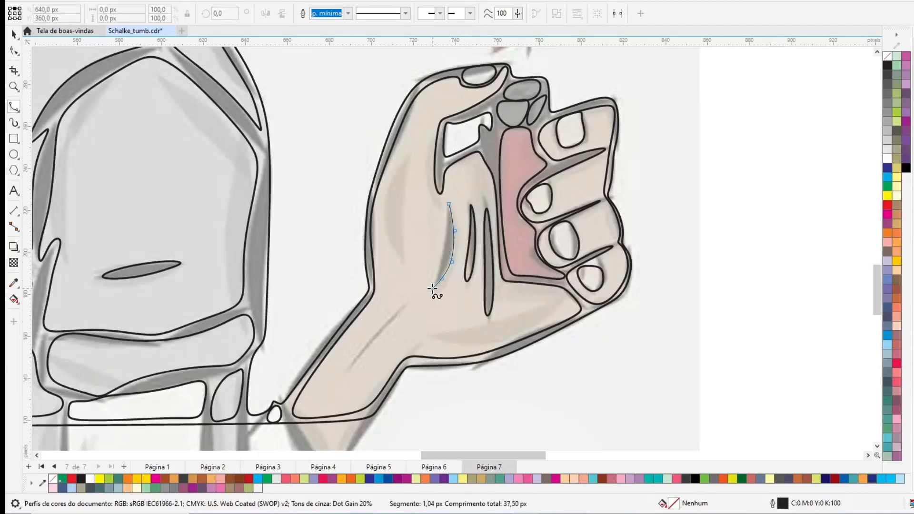
click(449, 205)
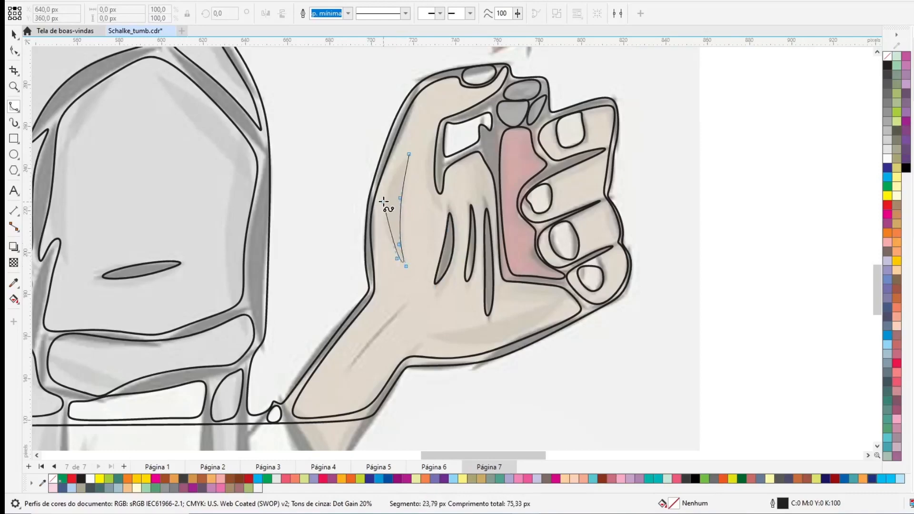
Trace the skin shadow along the thumb's outer side and the slanted wrist crease as closed B-splines
click(409, 156)
click(408, 299)
click(368, 357)
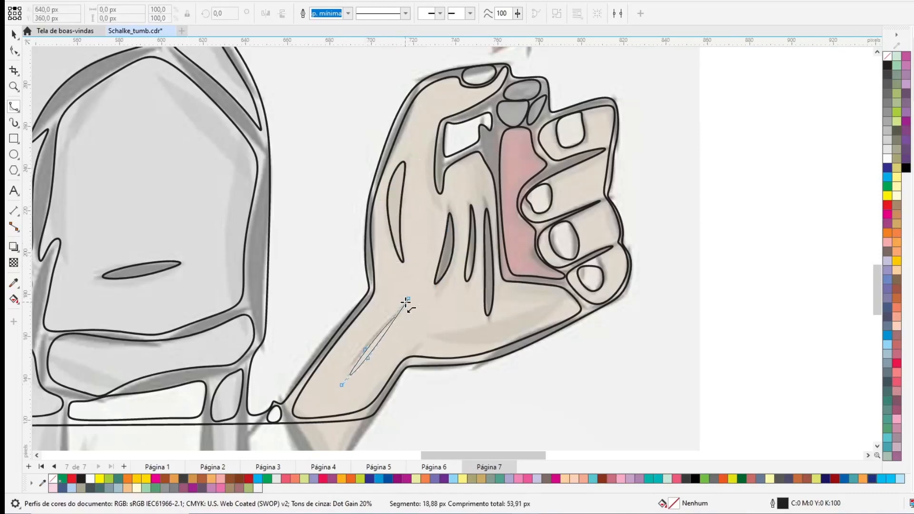
click(407, 301)
Trace the curved skin shadow along the lower palm as a closed B-spline about 62 × 24 px
click(426, 334)
click(455, 345)
click(491, 345)
click(545, 329)
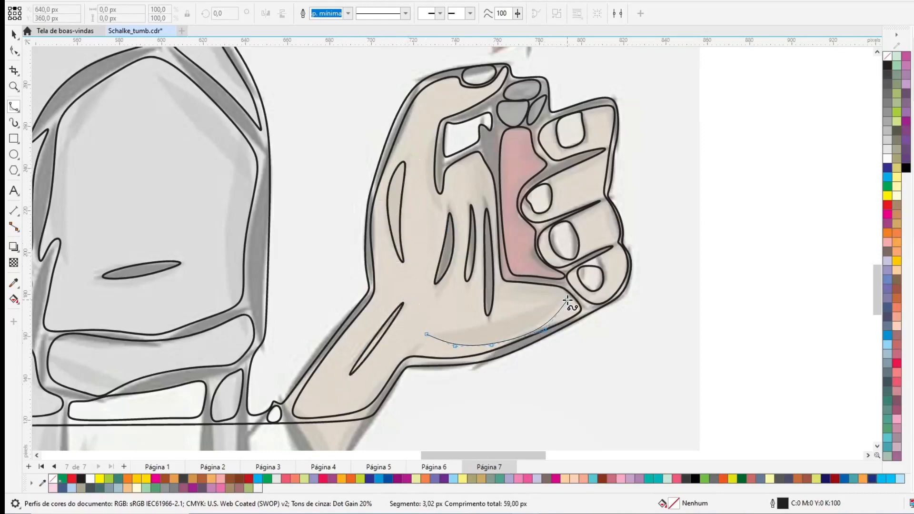
click(497, 330)
click(428, 335)
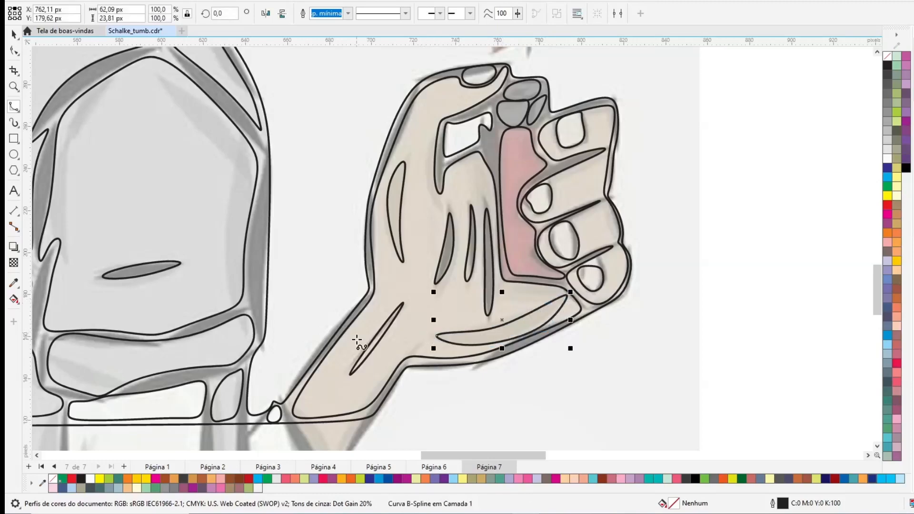
click(704, 235)
Draw the lighter's flame over the sketched one as a closed B-spline with a tall pointed tongue and a shorter side tongue
key(shift+F4)
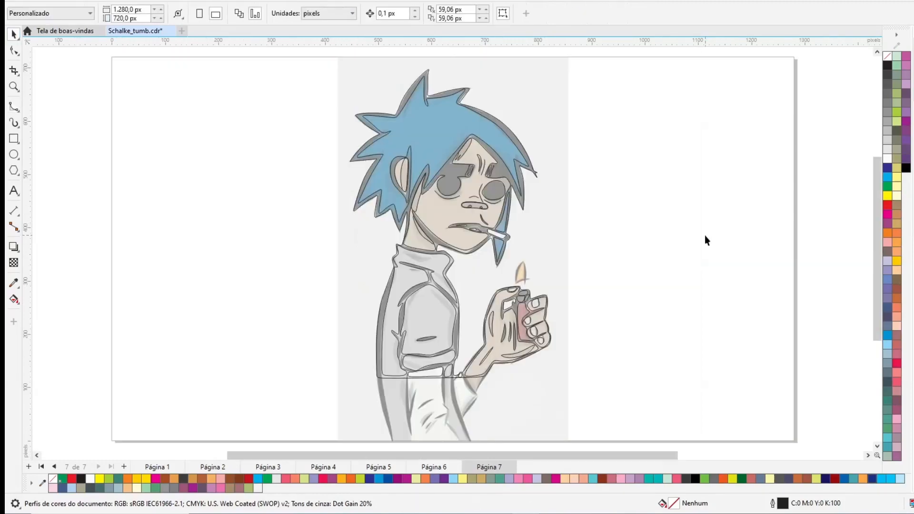
click(14, 87)
drag(484, 310, 569, 242)
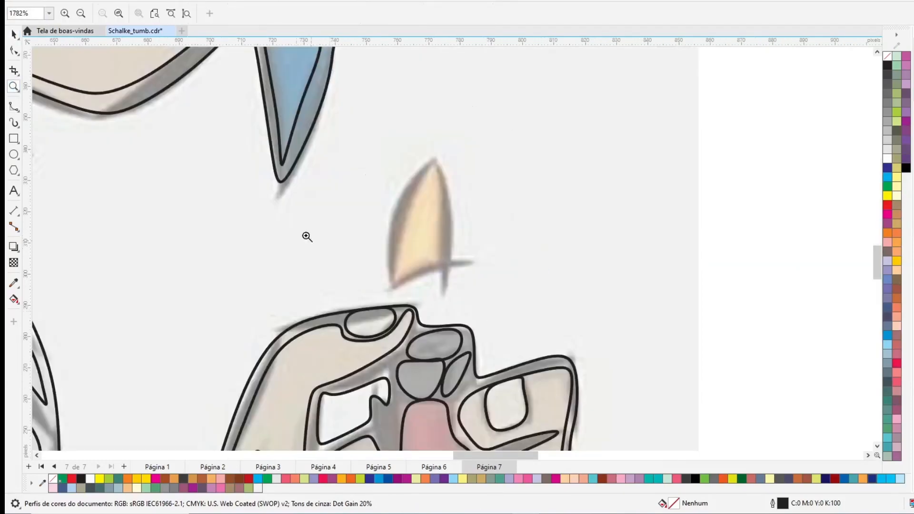
click(13, 107)
click(422, 292)
click(446, 271)
click(449, 243)
click(452, 207)
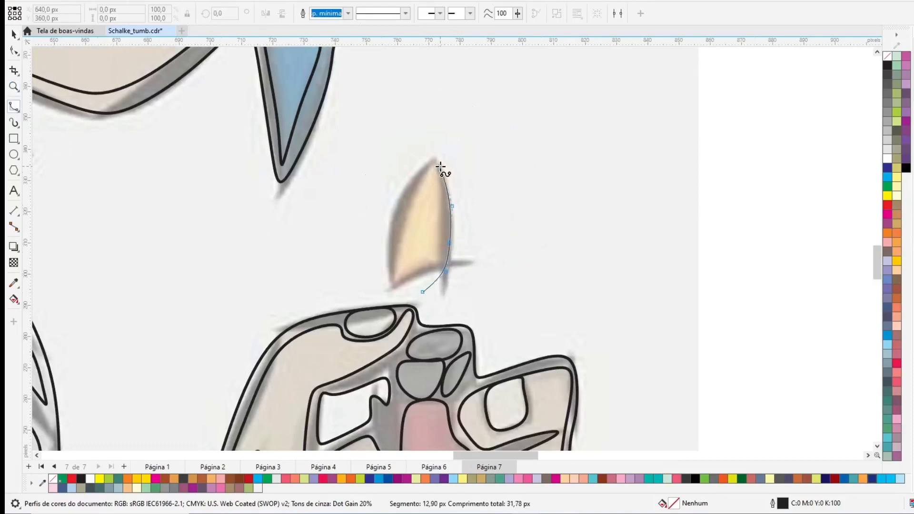
click(440, 166)
click(437, 153)
click(445, 123)
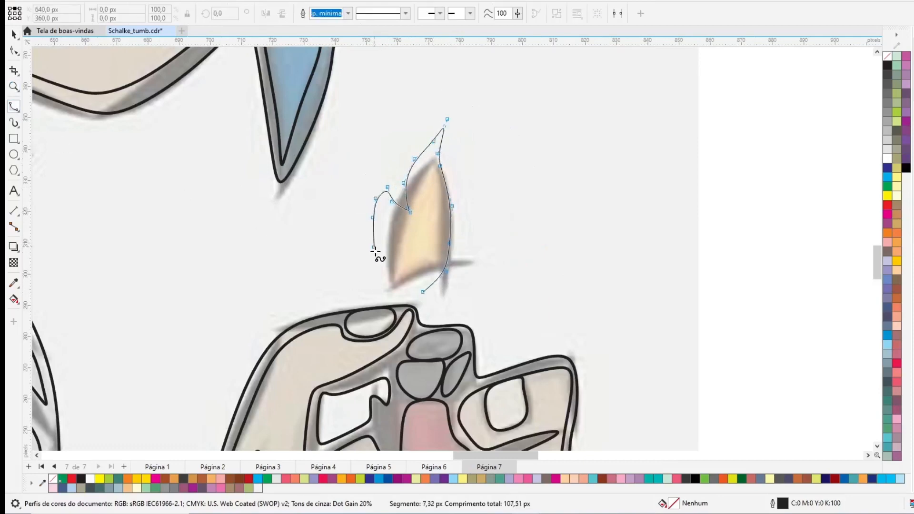
click(423, 291)
Draw a small detached flame wisp above the flame's shorter tongue as a closed B-spline
click(395, 186)
click(399, 153)
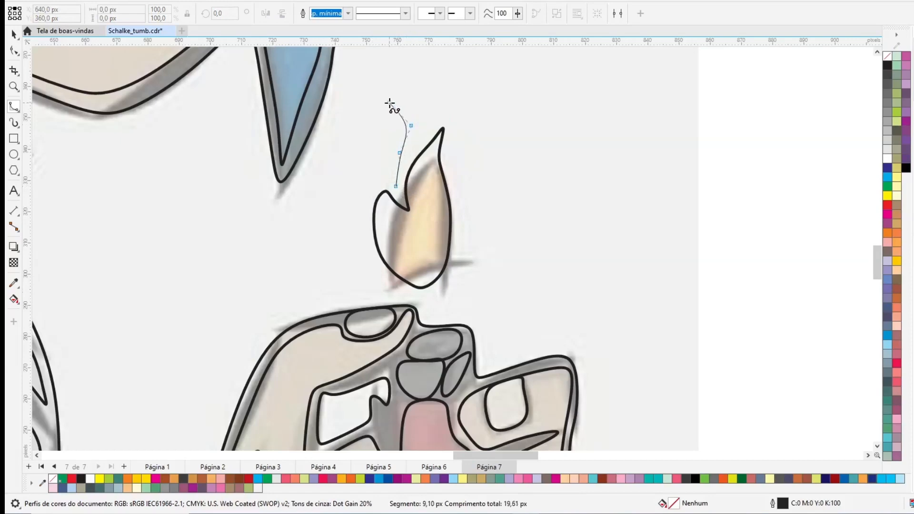
click(395, 186)
key(space)
click(496, 145)
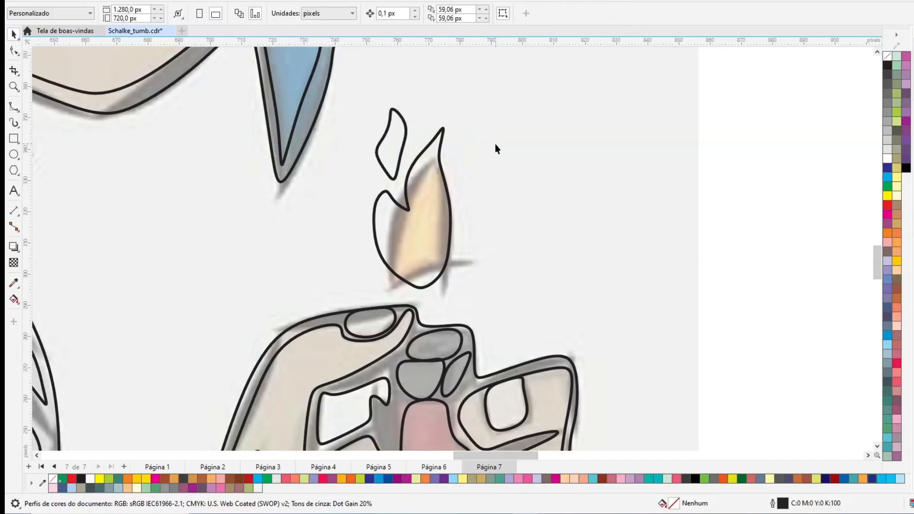
Unlock all objects and move the sketch image with its overlay out from under the line art to the page's right side
key(F4)
click(145, 1)
mouse_move(189, 192)
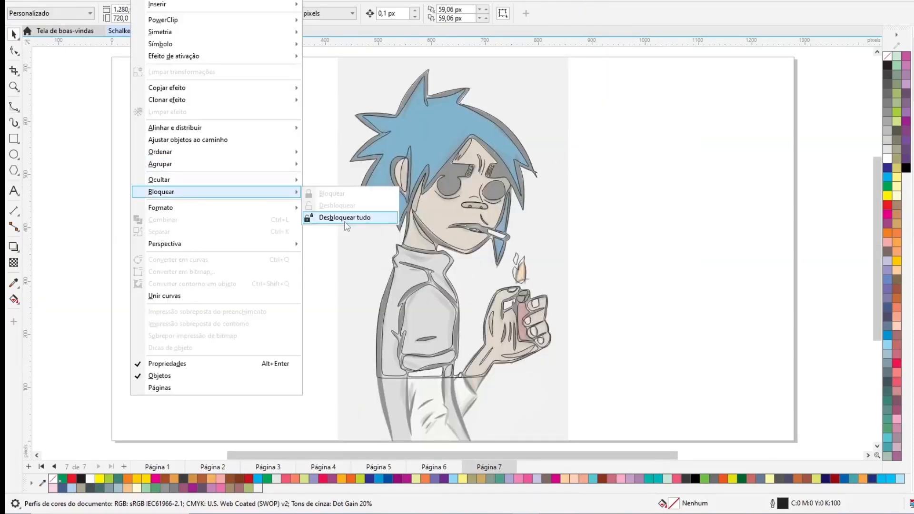
click(346, 218)
drag(378, 251, 638, 251)
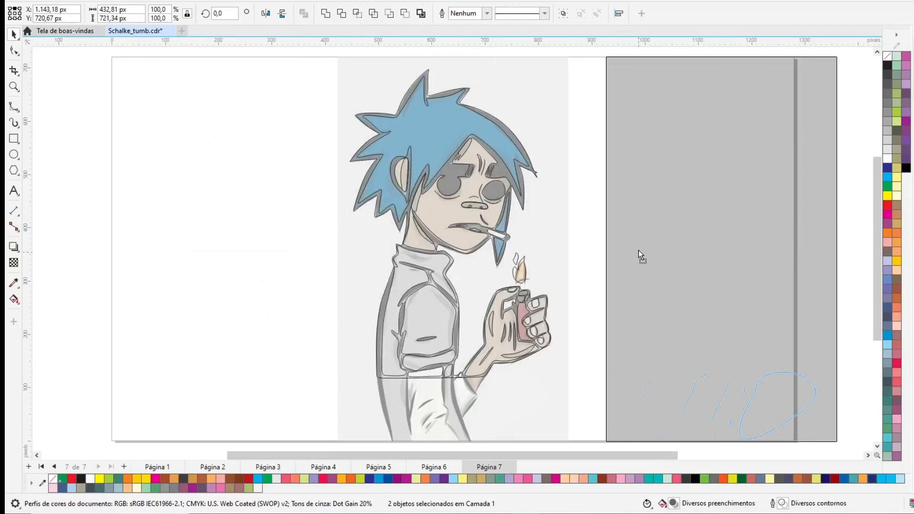
Undo the last move and move the sketch image with its light grey patch horizontally so it sits just beside the line art
key(ctrl+z)
click(637, 250)
click(520, 403)
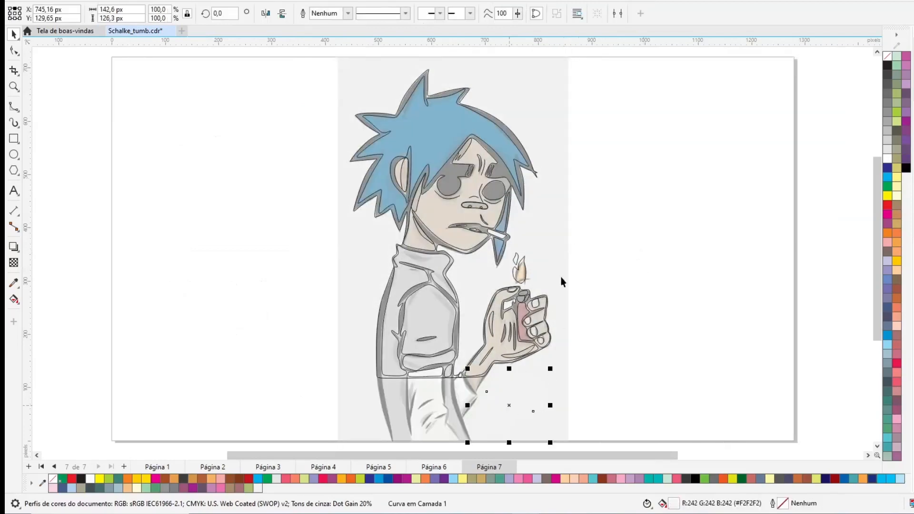
shift+click(562, 278)
drag(427, 90, 657, 90)
click(234, 212)
Remove the transparency from the sketch image so its full colours can be sampled
click(666, 214)
click(14, 263)
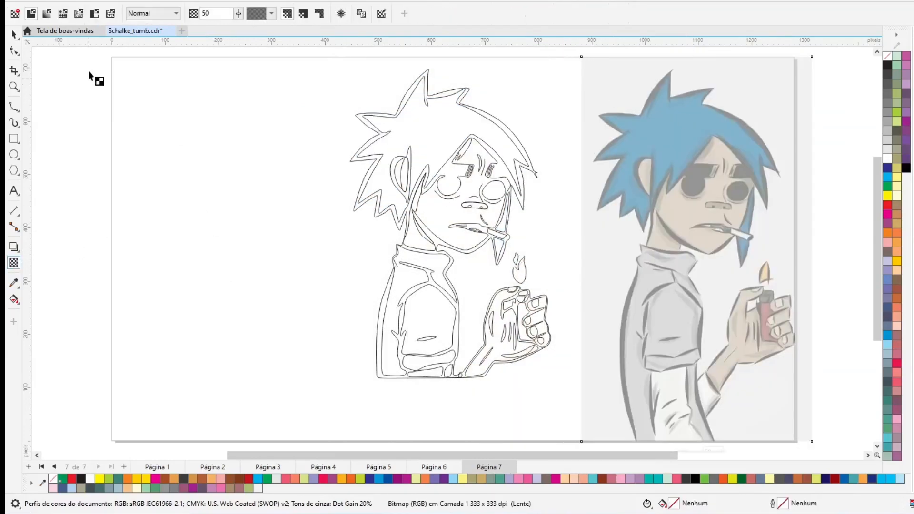
click(15, 13)
click(147, 130)
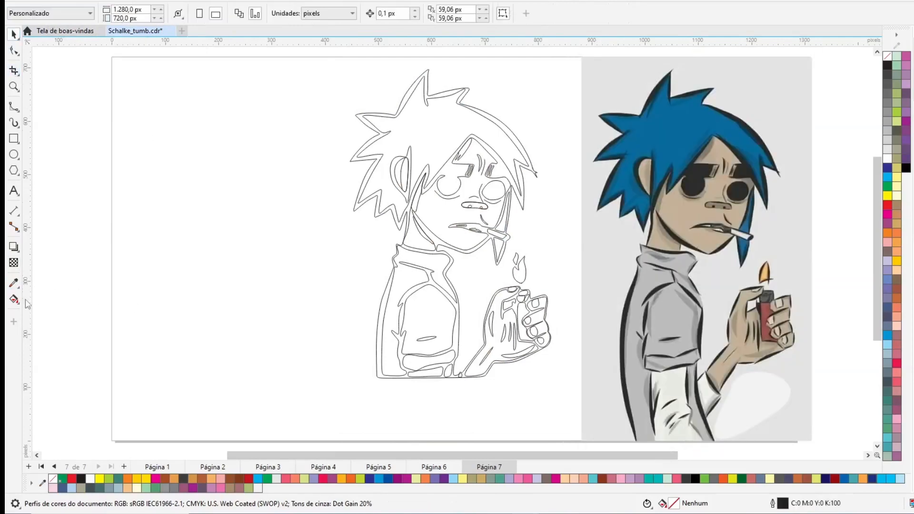
Select all the traced line art and set its outline colour to cyan
click(14, 283)
click(14, 35)
drag(580, 436, 580, 437)
right_click(887, 177)
click(52, 200)
Fill the character's outermost silhouette curve with black
click(516, 137)
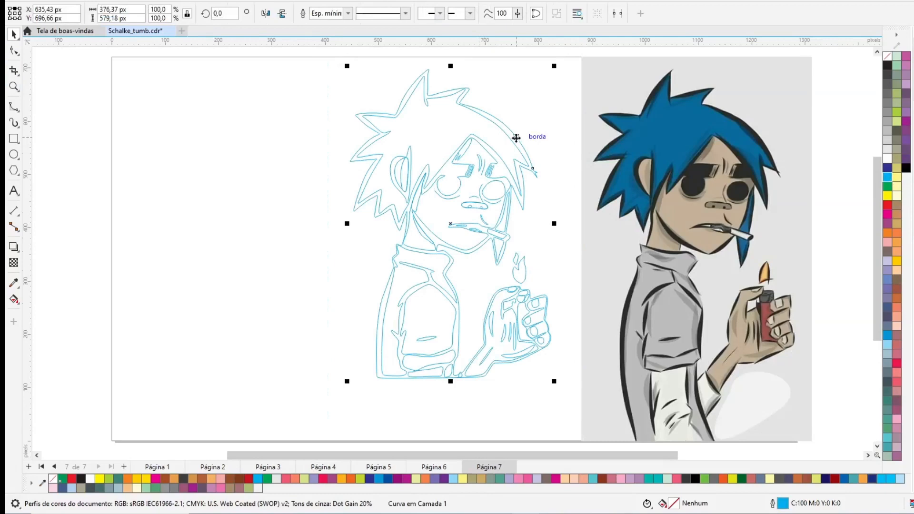
click(888, 69)
click(200, 219)
Sample the blue hair colour from the sketch and fill the main hair shape with it
click(13, 282)
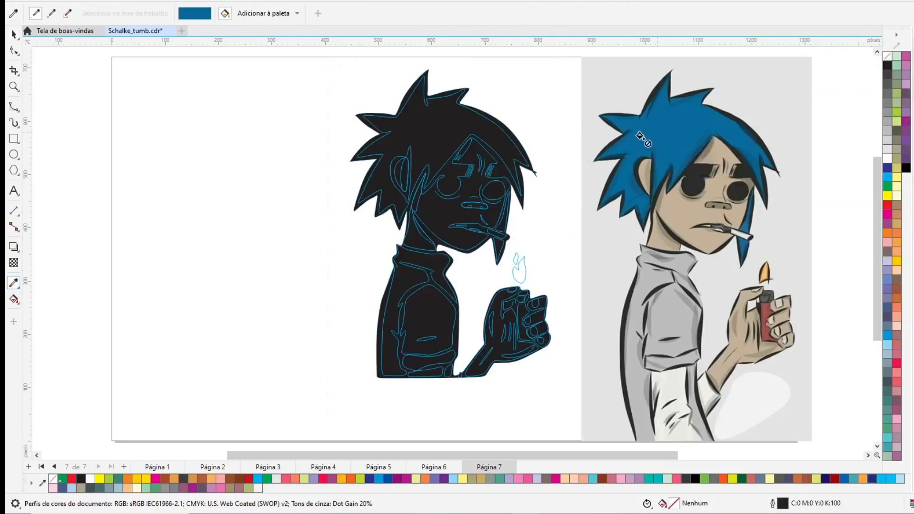
click(436, 127)
click(14, 34)
Sample the skin tone from the sketch and fill the traced face and neck with it
click(14, 86)
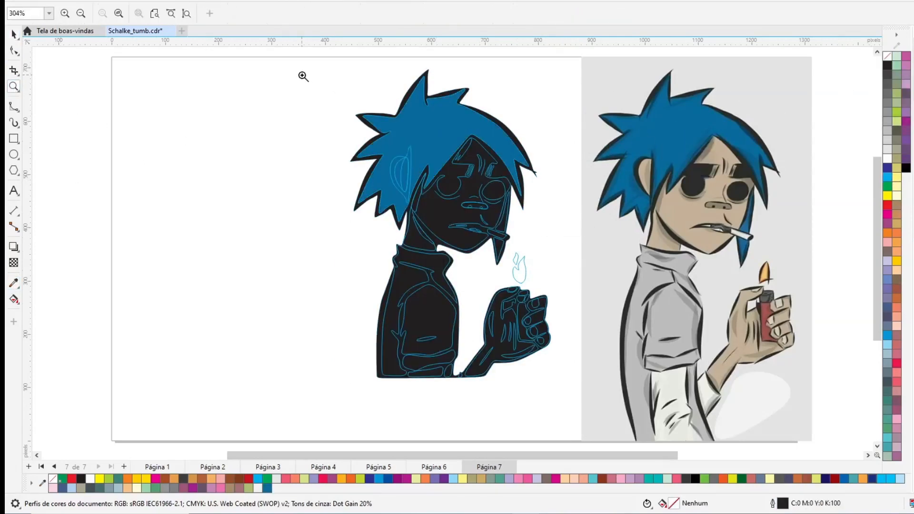
drag(784, 403, 784, 404)
click(13, 283)
click(662, 244)
click(321, 228)
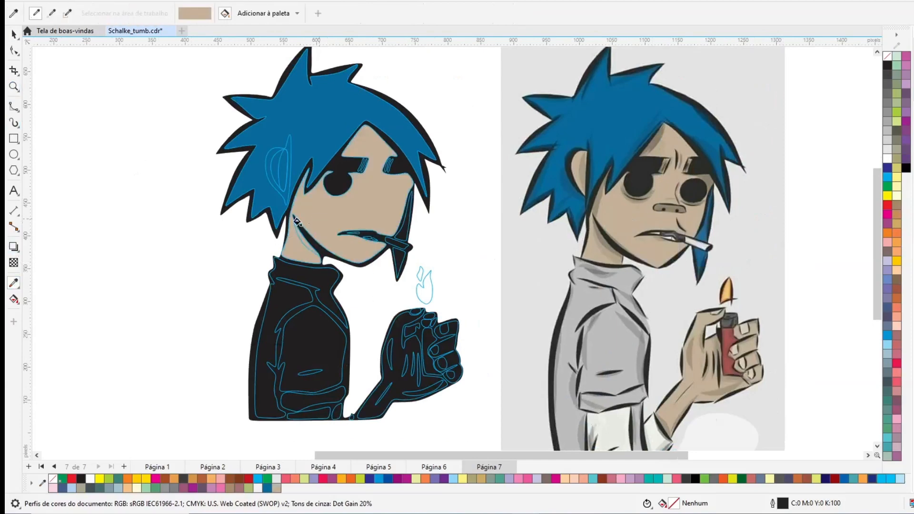
Send the skin-coloured face and the black silhouette behind the traced facial details
click(14, 34)
click(381, 188)
shift+click(409, 112)
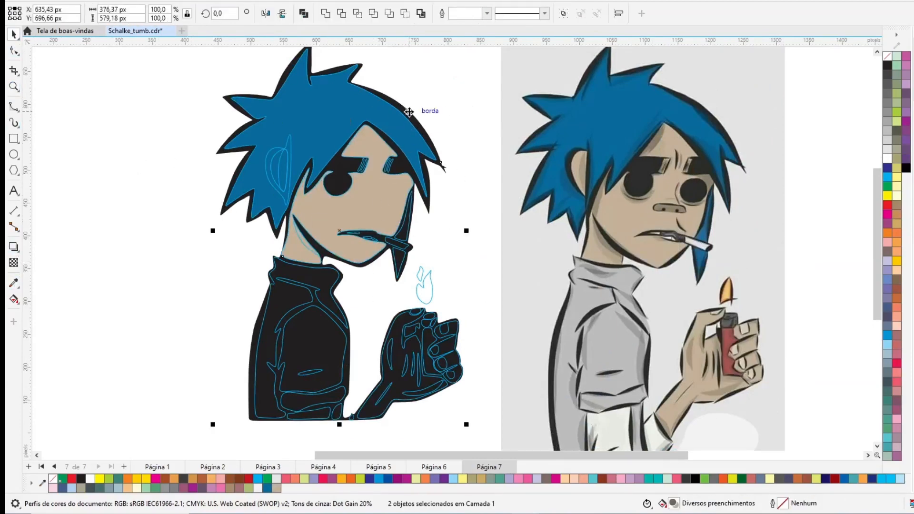
click(441, 100)
Fill the right eye with black and remove its outline
click(406, 183)
click(887, 65)
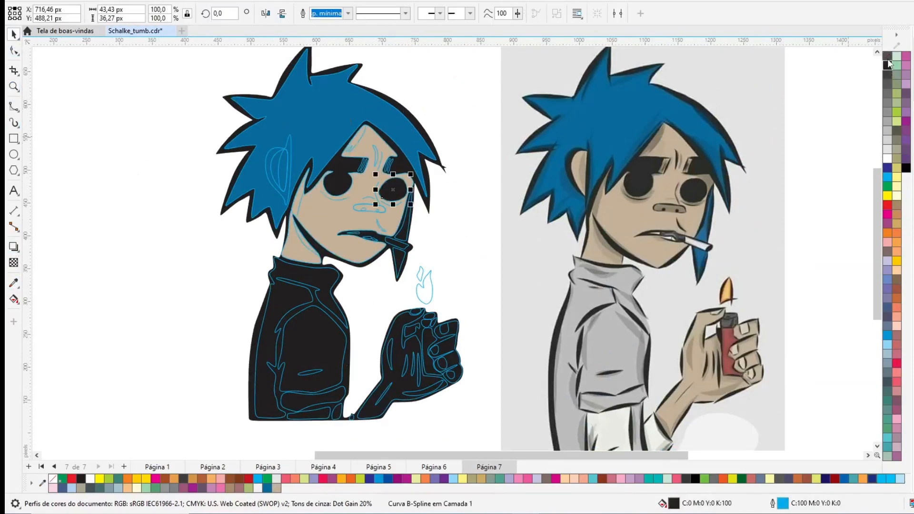
right_click(888, 57)
click(388, 138)
click(329, 13)
text(1)
key(Return)
click(440, 97)
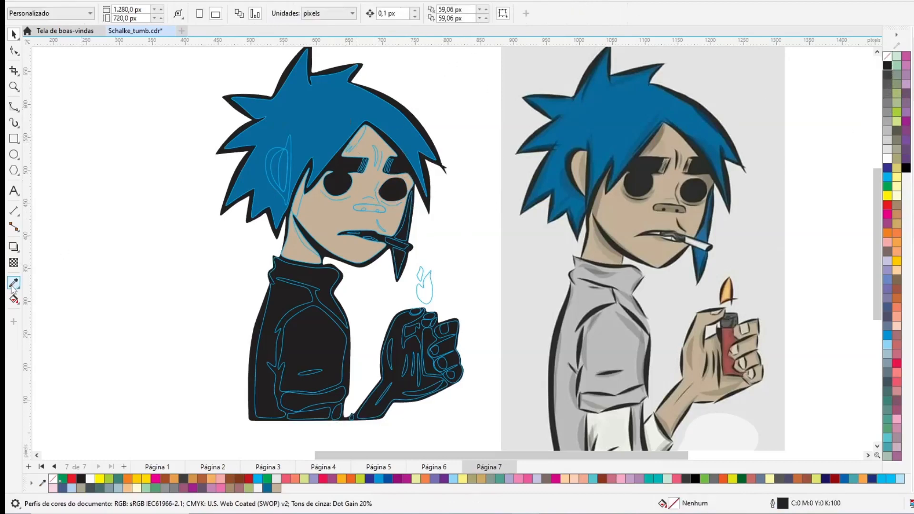
Sample the brown skin-shadow colour from the sketch and fill the forehead shadow and the shadow between ear and cheek
click(13, 283)
click(667, 143)
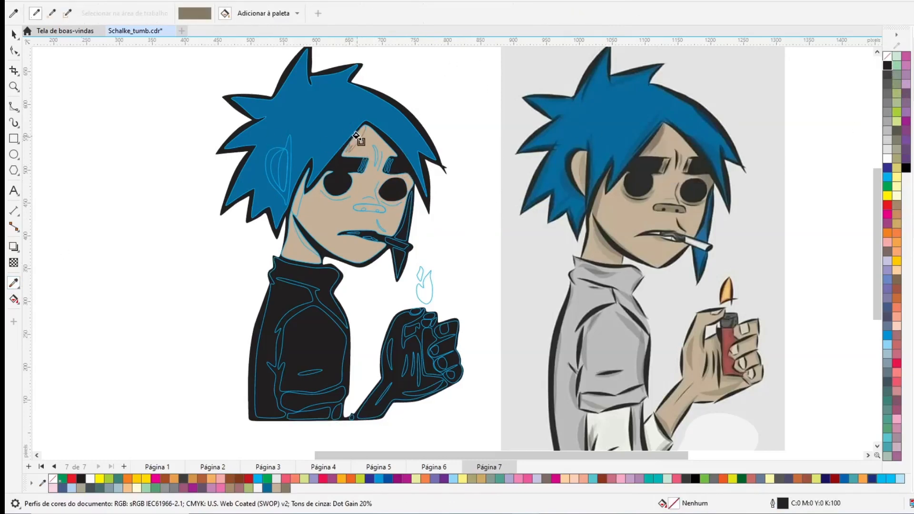
click(14, 35)
click(297, 207)
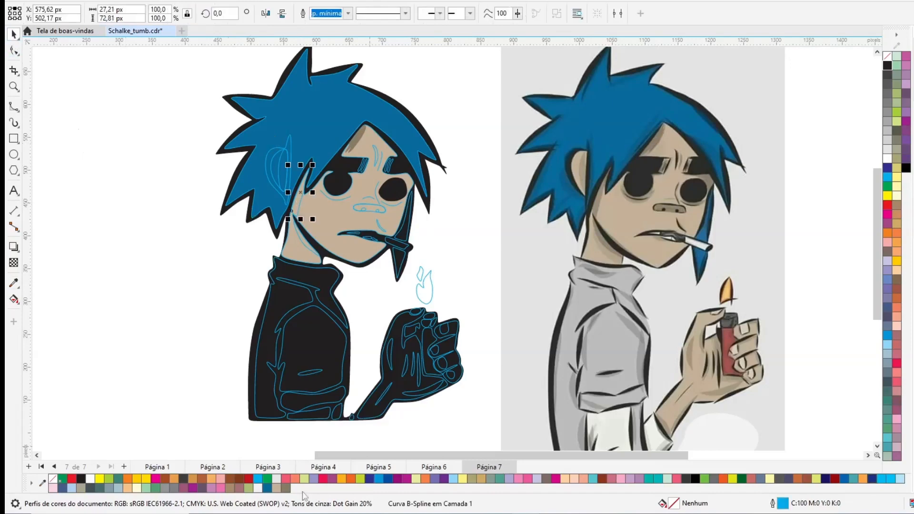
Fill the ear's outer shape with black, its inner shape with skin tone #C5B199 and its shadow with #877B65
click(270, 151)
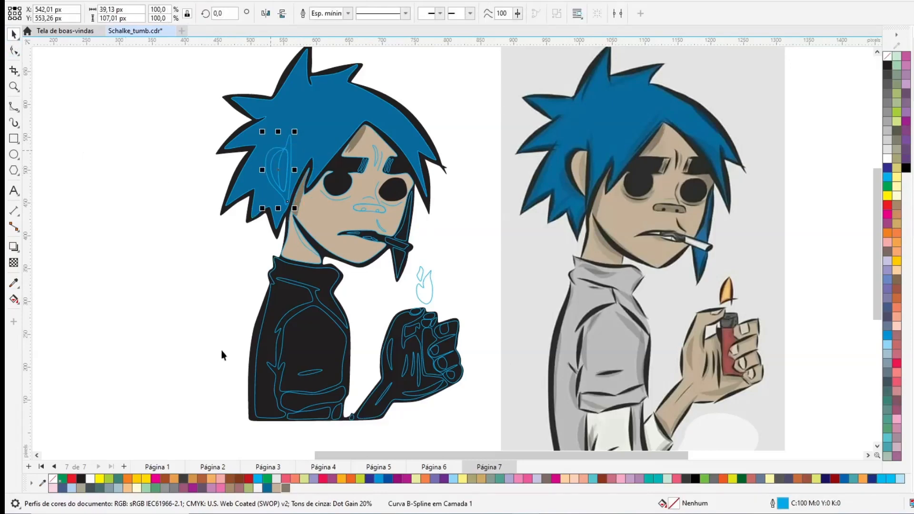
click(82, 479)
click(128, 299)
click(272, 172)
click(275, 487)
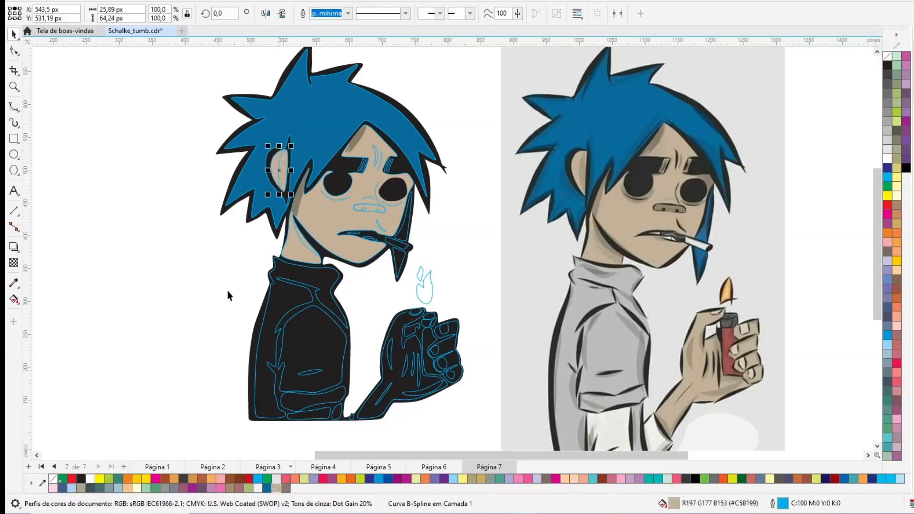
click(227, 291)
click(279, 175)
click(286, 488)
click(226, 285)
Remove the outlines from the ear's outer shape, inner shape and shadow
click(282, 167)
shift+click(275, 163)
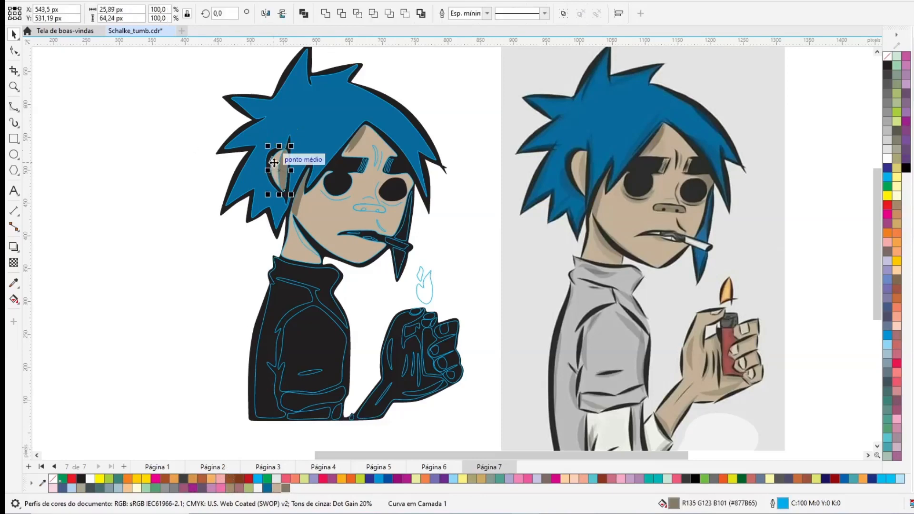
shift+click(257, 157)
right_click(887, 56)
click(126, 261)
click(283, 152)
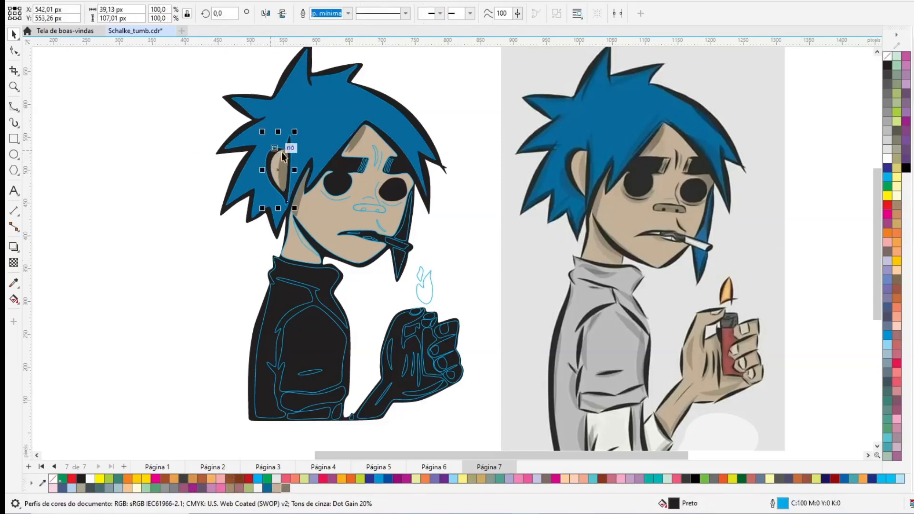
click(269, 241)
Remove the cyan outline from the face shape
click(312, 215)
right_click(887, 56)
click(419, 104)
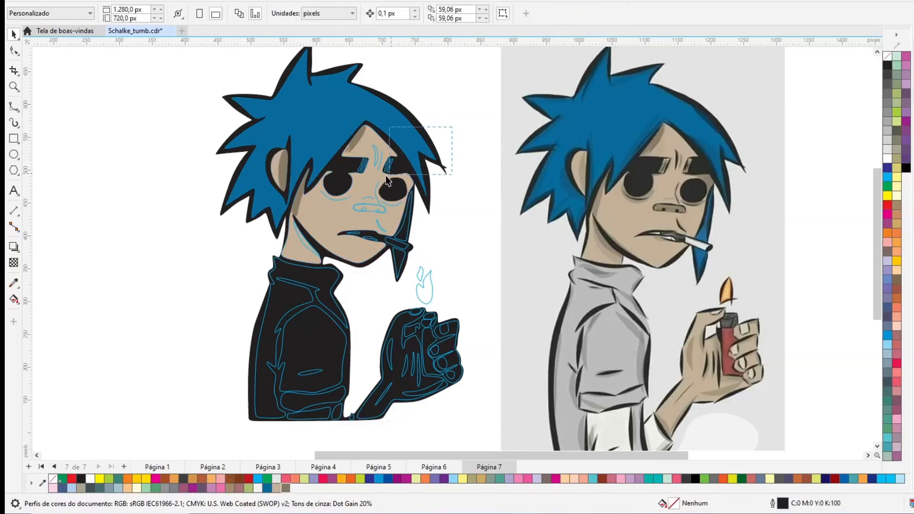
Fill the pair of thin streaks in each eyebrow with skin tone #C5B199 and remove their outlines
drag(386, 181, 379, 178)
click(276, 488)
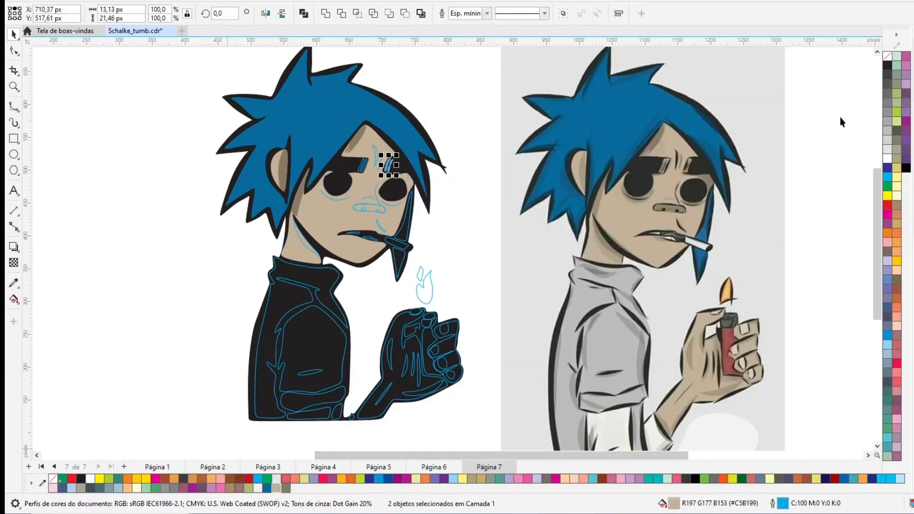
click(341, 53)
drag(370, 176, 371, 177)
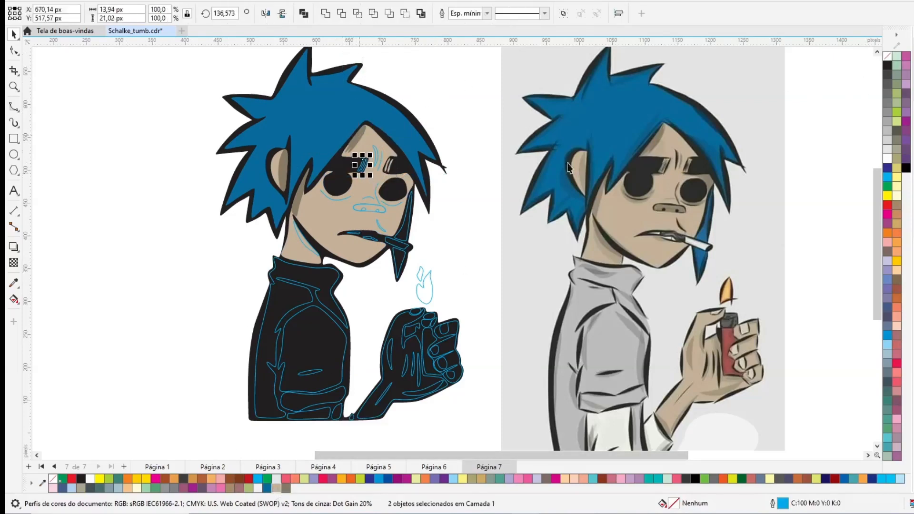
Fill the left frown wrinkle between the eyebrows with black and remove its outline
click(375, 155)
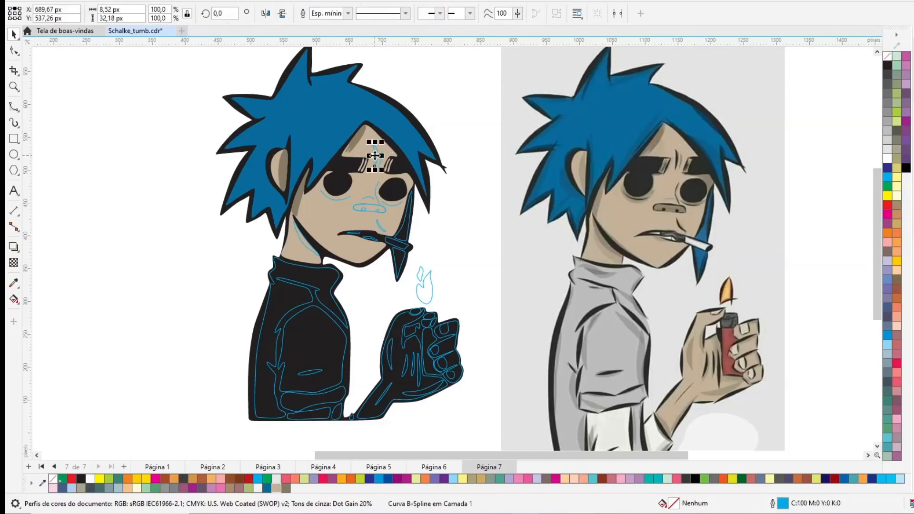
right_click(890, 56)
key(Escape)
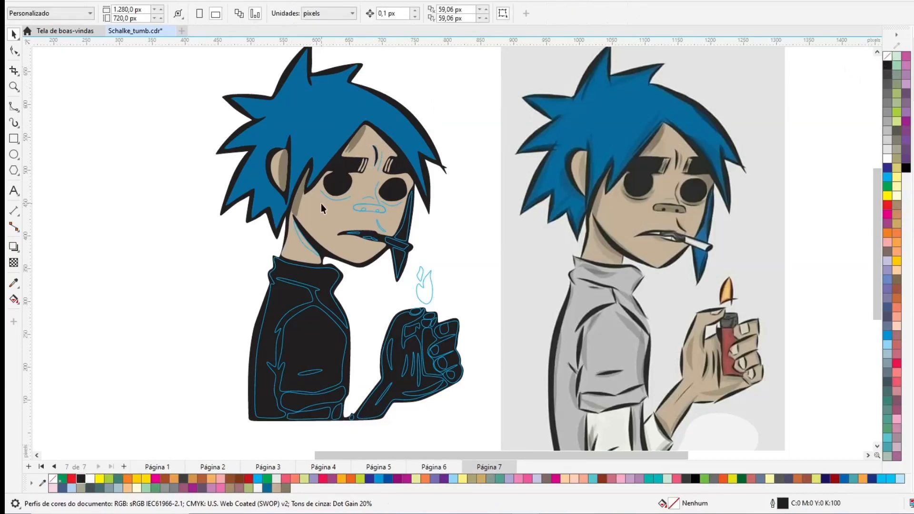
Colour the right frown line between the eyebrows with outline #877B65 and set its width to 0.5 pt
key(F2)
drag(195, 94, 501, 300)
click(517, 166)
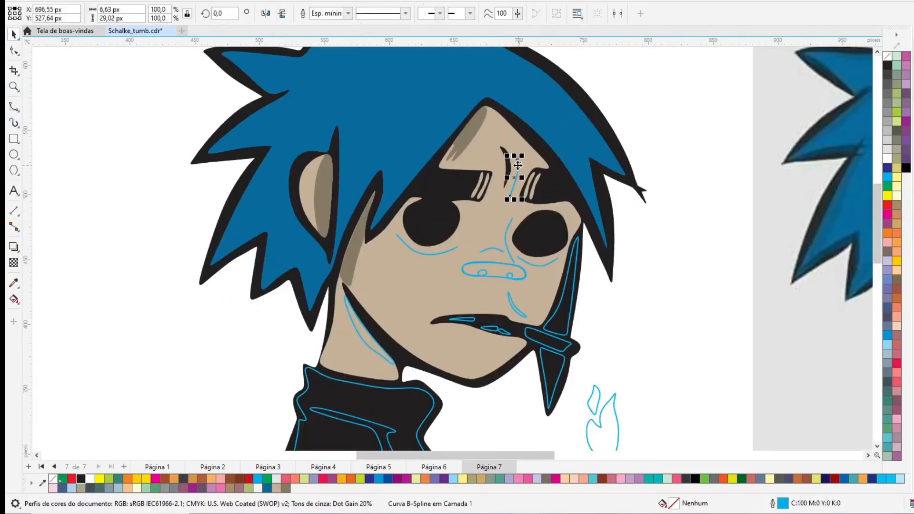
right_click(285, 488)
click(348, 13)
click(336, 74)
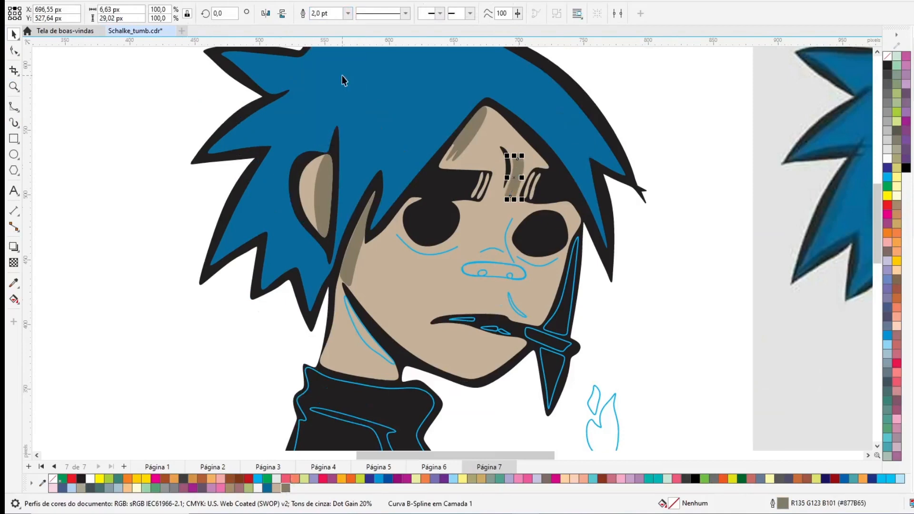
click(348, 13)
click(344, 59)
click(348, 13)
click(333, 33)
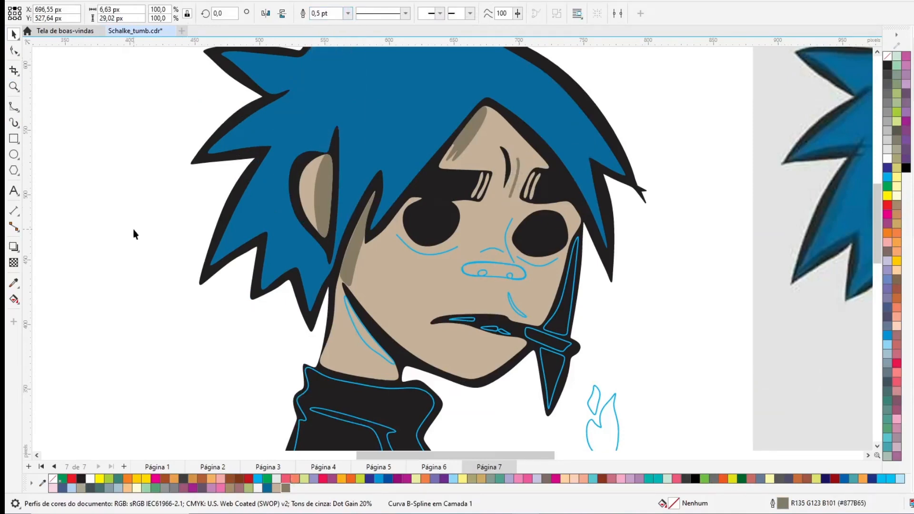
Select the under-eye and upper nose lines together and give them a 0.5 pt outline in #877B65
click(428, 253)
shift+click(492, 252)
shift+click(516, 254)
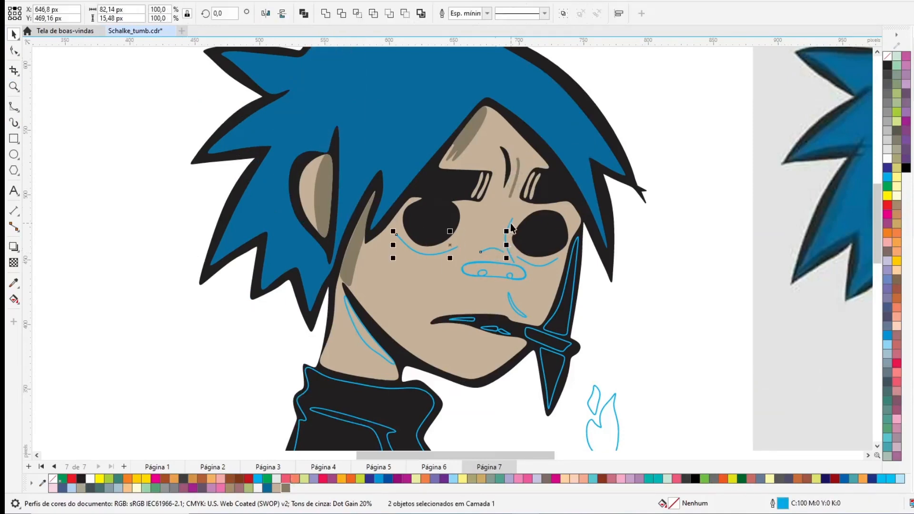
right_click(285, 488)
click(487, 13)
click(469, 43)
Set the four under-eye and nose lines to 0.75 pt wide and adjust their Outline Pen settings
drag(539, 456, 608, 464)
click(487, 13)
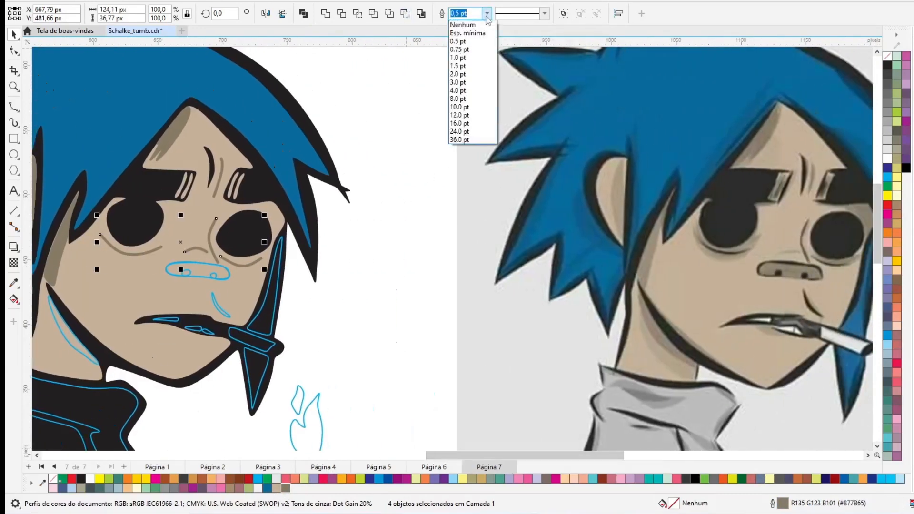
click(461, 50)
double_click(783, 503)
click(397, 278)
click(582, 319)
click(367, 295)
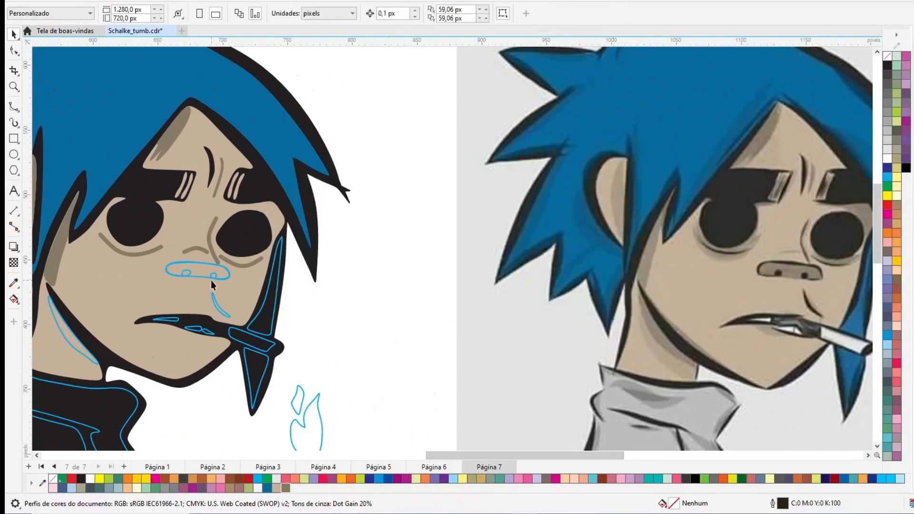
Give the nose shape a black outline of minimum thickness and fill it with #877B65
click(201, 272)
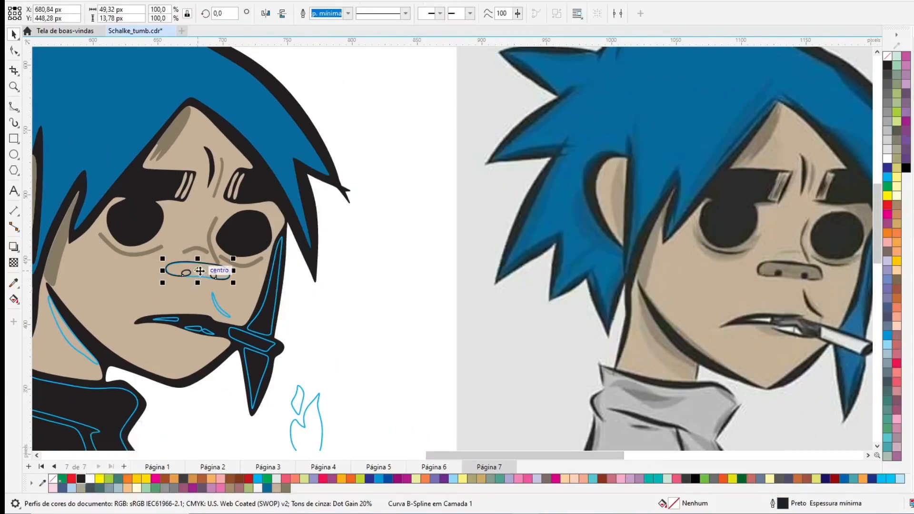
click(285, 488)
click(336, 254)
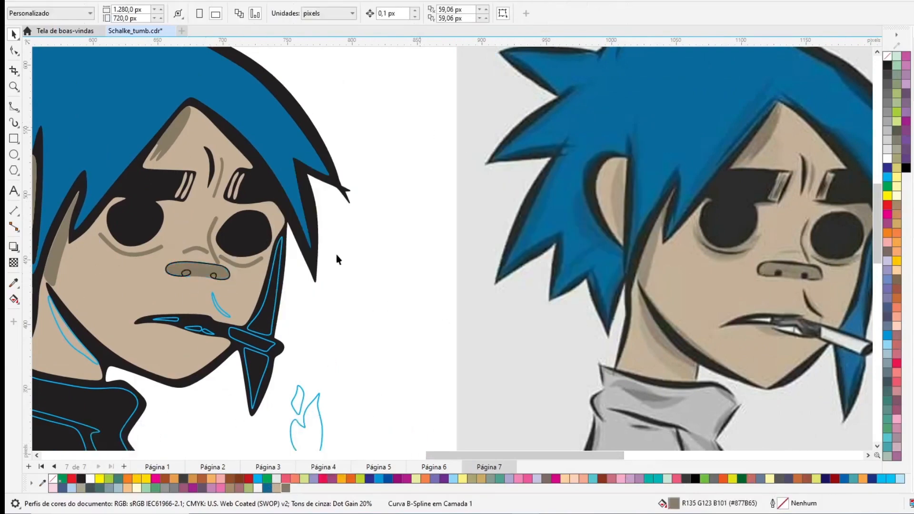
Fill the curved crease above the mouth with black and remove its outline
click(220, 305)
right_click(888, 61)
click(314, 330)
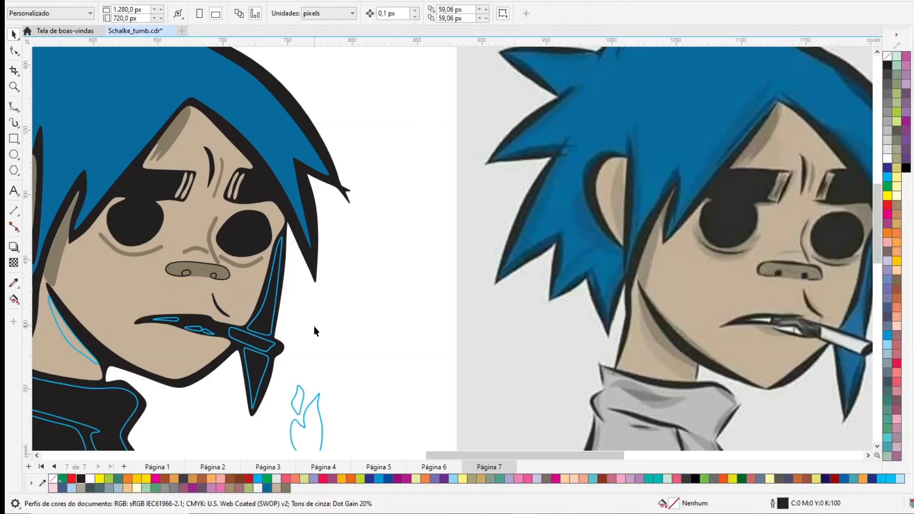
Fill the two hair lock pieces above and below the cigarette with the hair blue and remove their outlines
click(259, 325)
shift+click(256, 366)
click(267, 488)
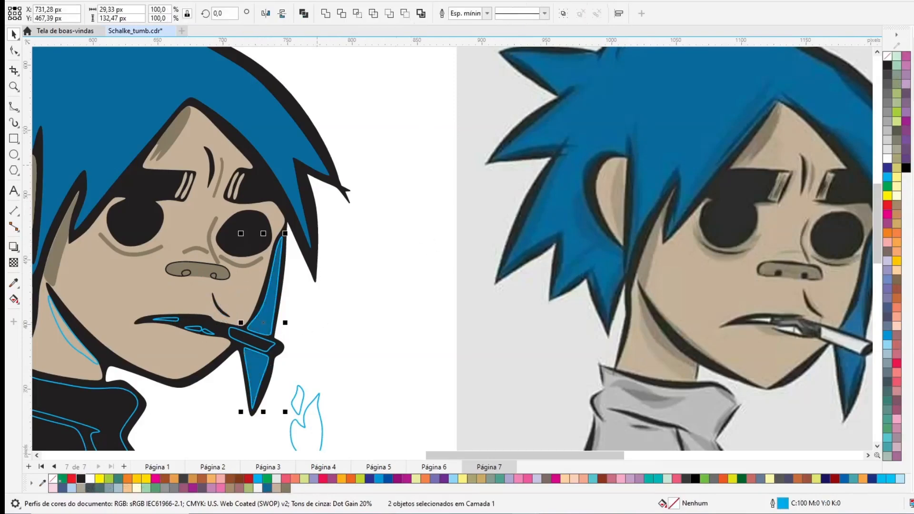
right_click(888, 57)
click(328, 305)
Fill the cigarette and the three tooth shapes in the mouth with white and remove their outlines
click(267, 344)
drag(316, 301, 142, 359)
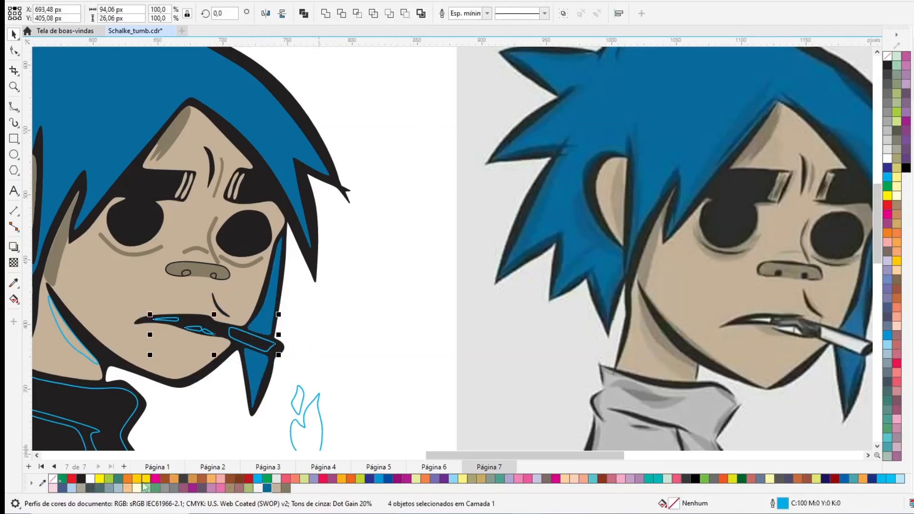
click(90, 479)
click(385, 398)
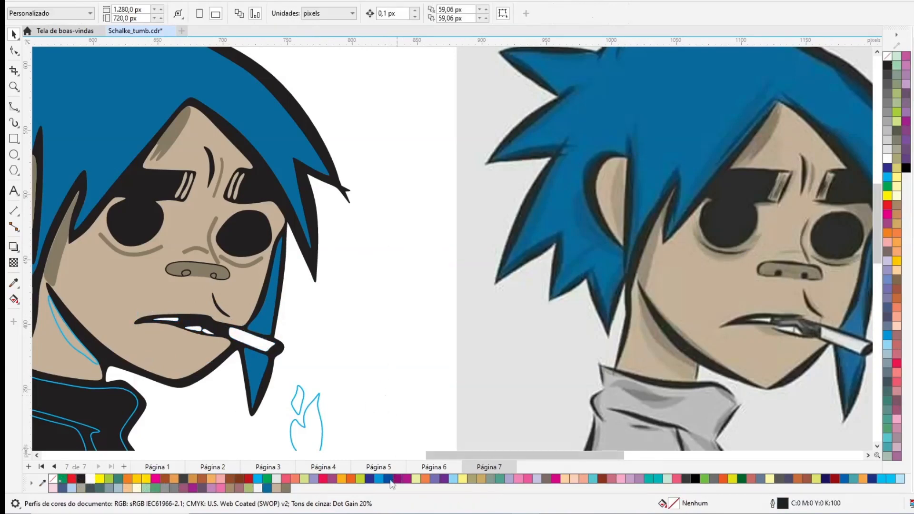
Trace a closed B-spline tooth about 17 px wide beside the long upper tooth in the mouth and fill it with white
key(z)
drag(159, 299, 255, 342)
click(14, 107)
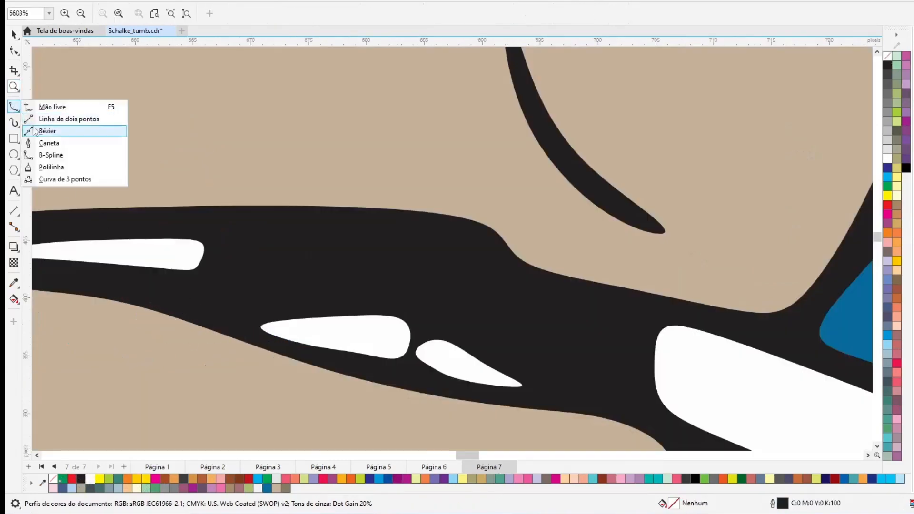
click(47, 130)
click(14, 106)
click(51, 155)
click(220, 243)
click(213, 267)
click(268, 275)
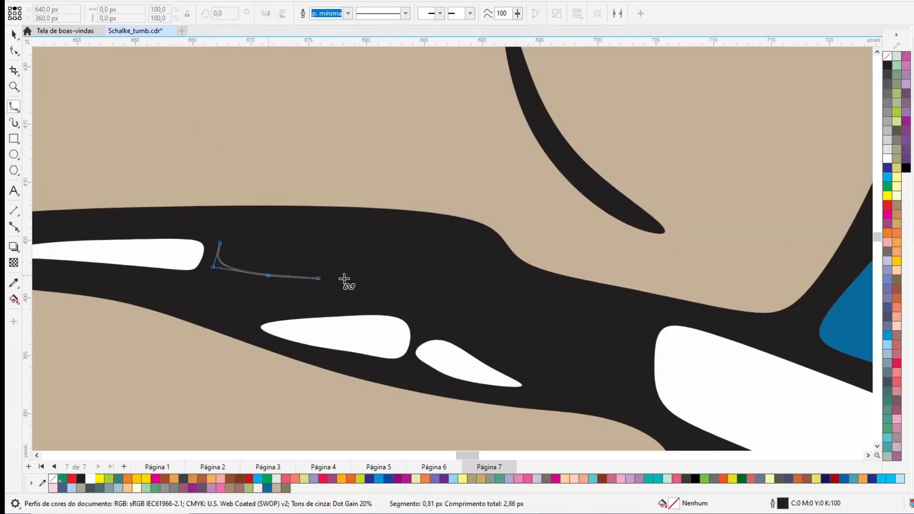
click(361, 285)
click(406, 288)
click(416, 268)
click(416, 261)
click(220, 243)
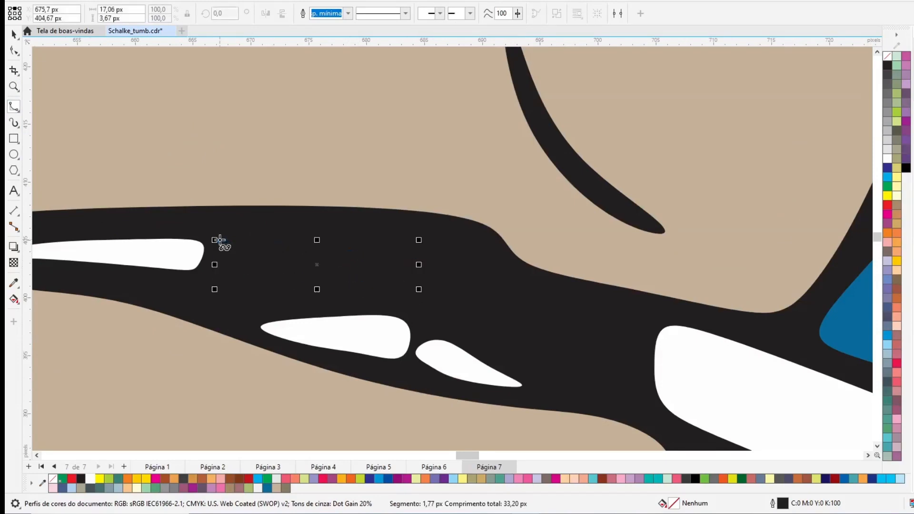
click(888, 158)
Trace another closed B-spline tooth about 13 px wide between the upper teeth and the cigarette and fill it with white
click(427, 271)
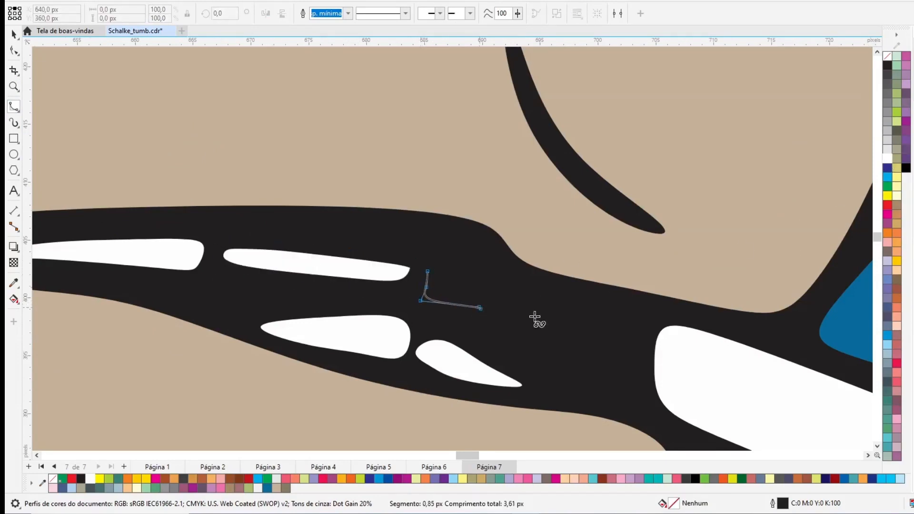
click(575, 323)
click(576, 304)
click(466, 282)
click(428, 272)
click(888, 159)
key(F4)
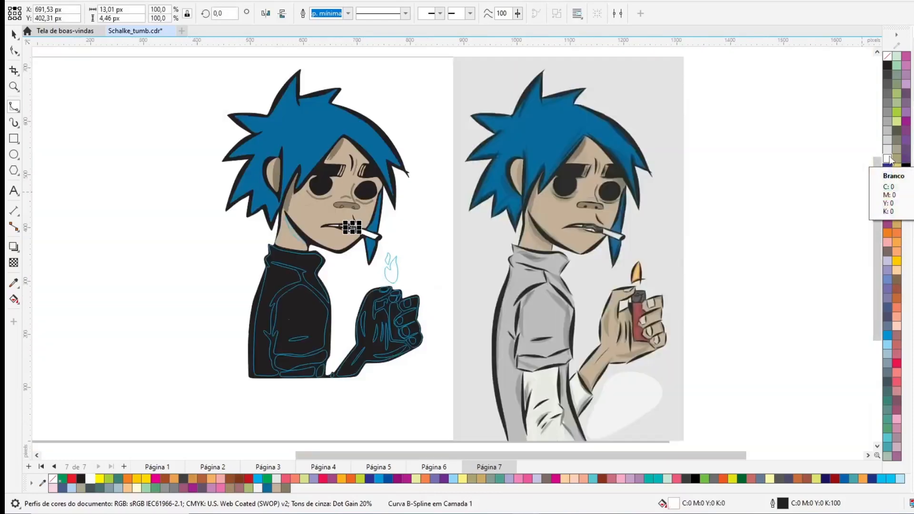
click(13, 34)
key(Escape)
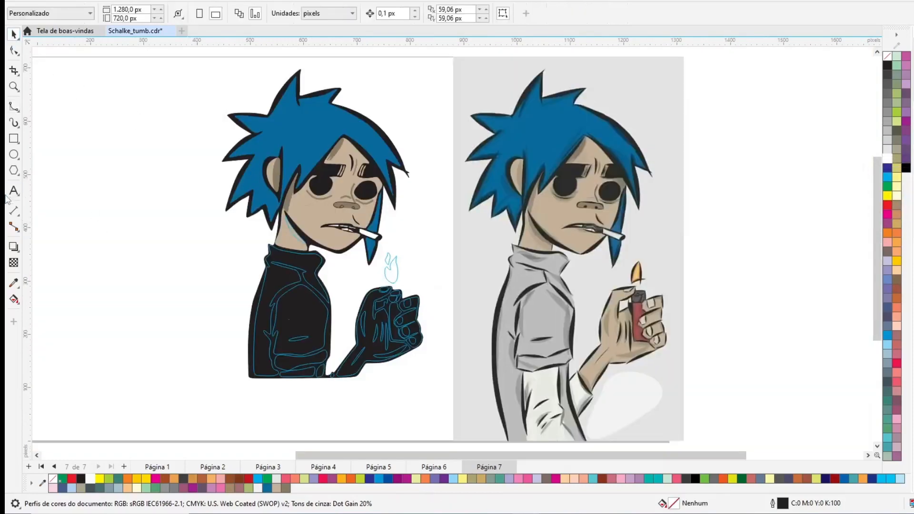
Fill the neck shadow below the jaw with the brown skin-shadow colour and remove its outline
click(14, 86)
drag(210, 189, 437, 381)
click(17, 37)
click(49, 34)
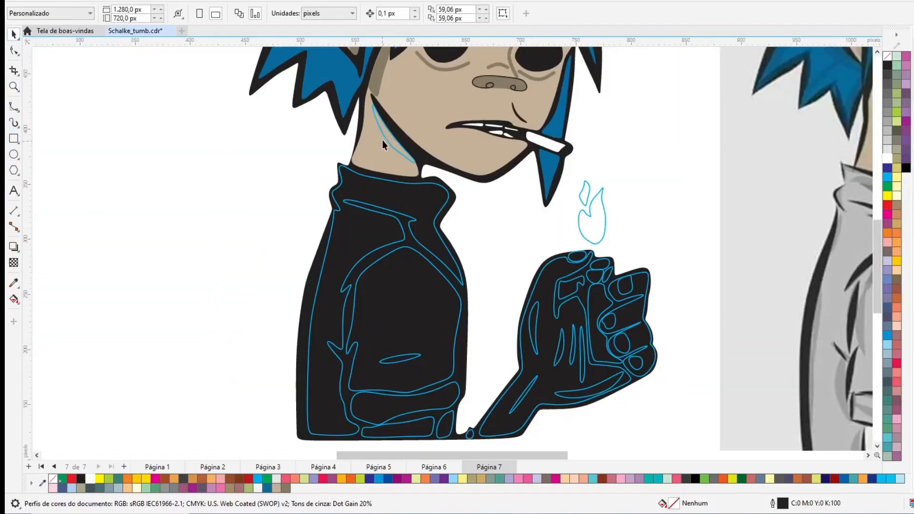
click(383, 141)
right_click(887, 57)
click(558, 213)
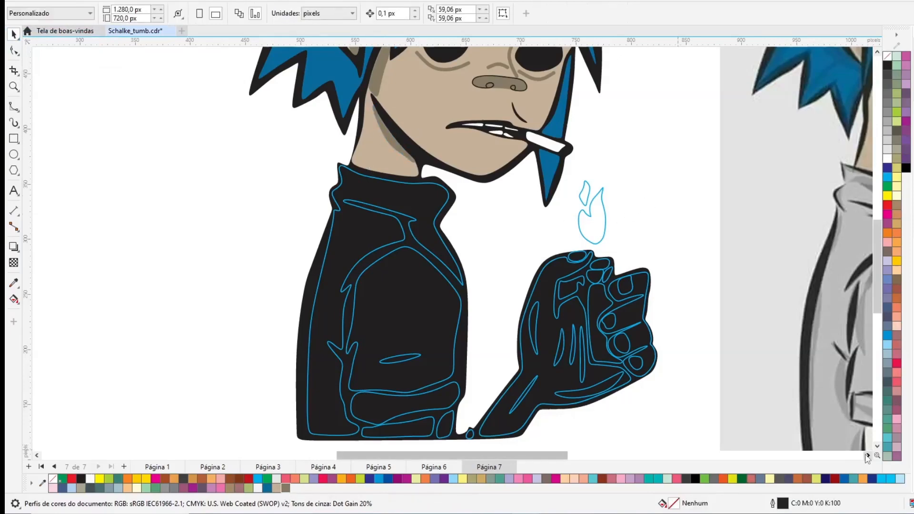
Fill the sweater's collar and torso shape with 40% black grey and remove its outline
click(867, 455)
click(270, 232)
click(887, 121)
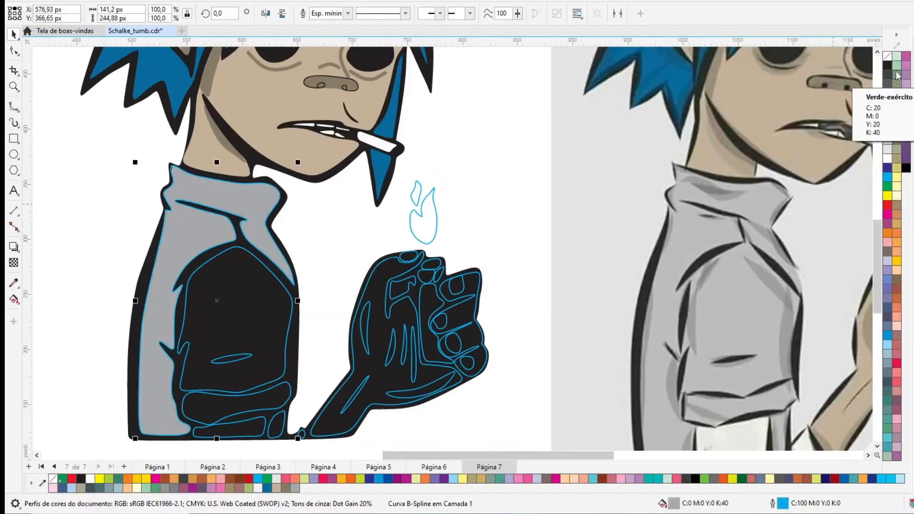
right_click(887, 56)
click(486, 188)
Fill the upper sleeve with the sweater grey and the small crease on it with black, removing both outlines
click(273, 281)
click(296, 488)
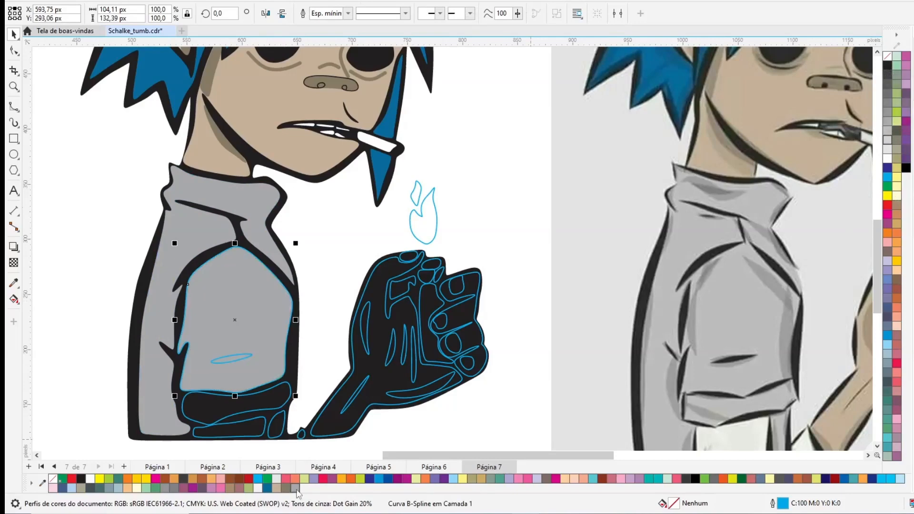
right_click(889, 57)
click(519, 204)
click(229, 363)
click(888, 65)
right_click(887, 57)
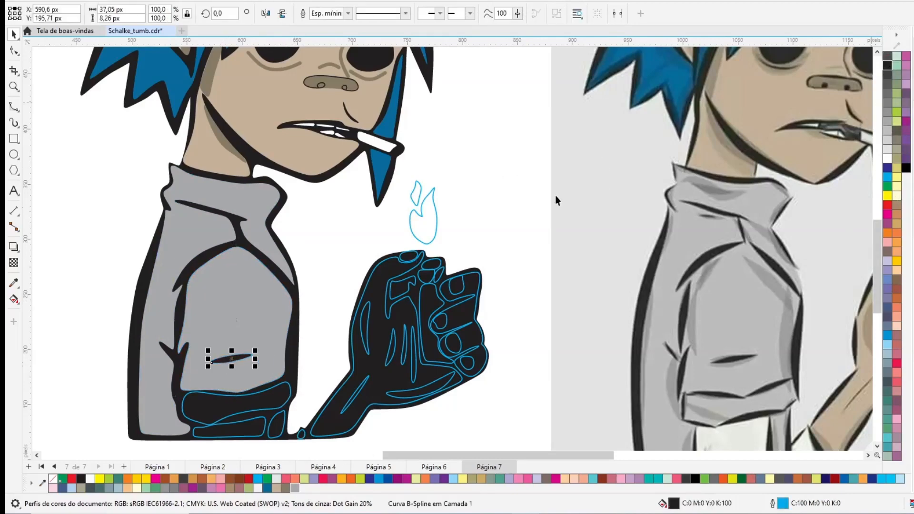
click(523, 215)
Fill the three sleeve cuff shapes below the upper sleeve with the sweater grey and remove their outlines
click(250, 423)
shift+click(279, 421)
shift+click(276, 398)
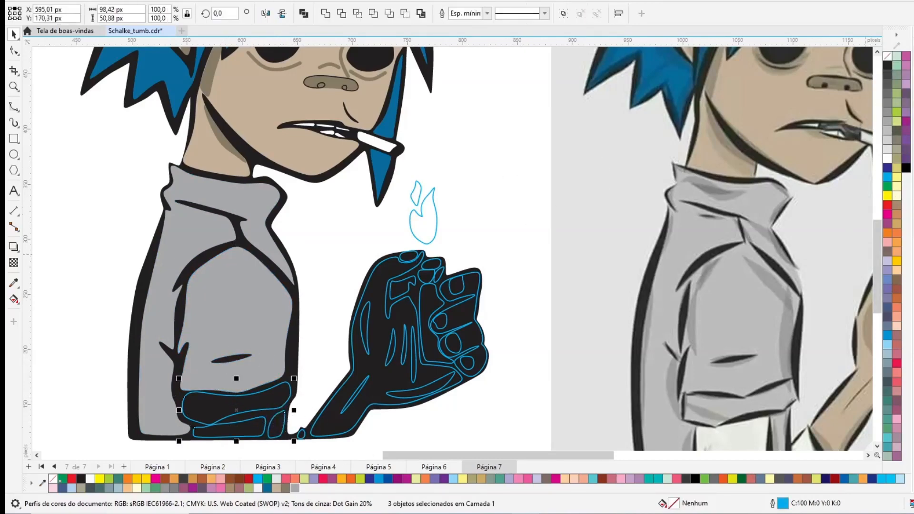
click(296, 488)
right_click(889, 56)
Fill the palm and forearm shape with the skin colour #C5B199
click(390, 273)
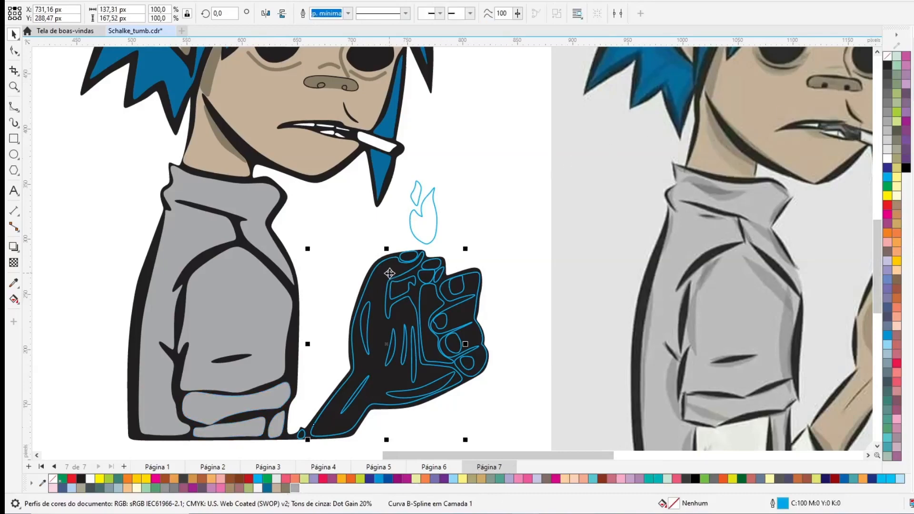
click(276, 488)
click(484, 233)
Fill the lighter's body with red C0 M100 Y100 K20 and remove its outline
click(433, 297)
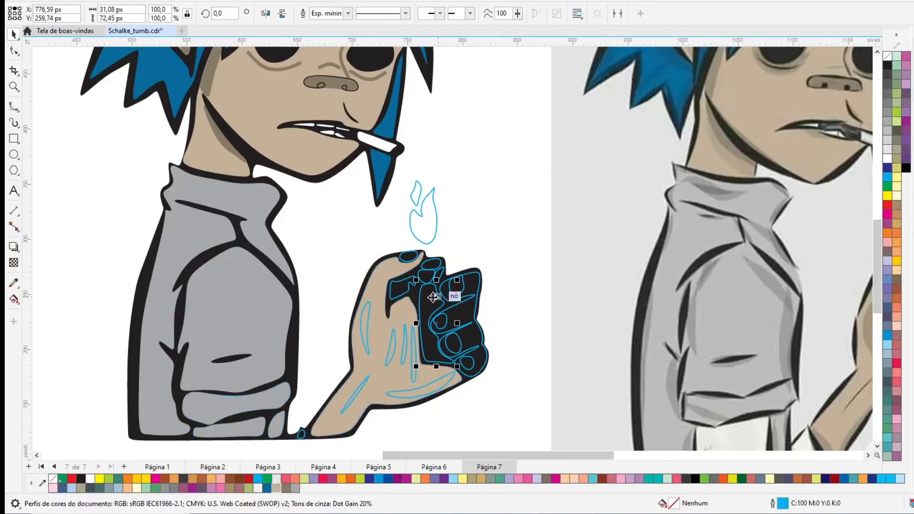
click(248, 478)
right_click(889, 56)
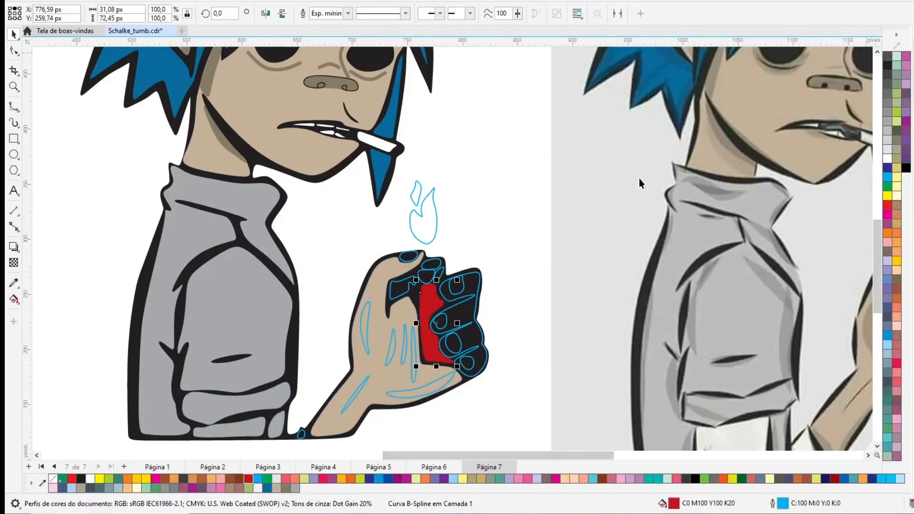
click(572, 190)
Fill the finger shape around the lighter with the skin colour #C5B199
click(477, 349)
click(277, 488)
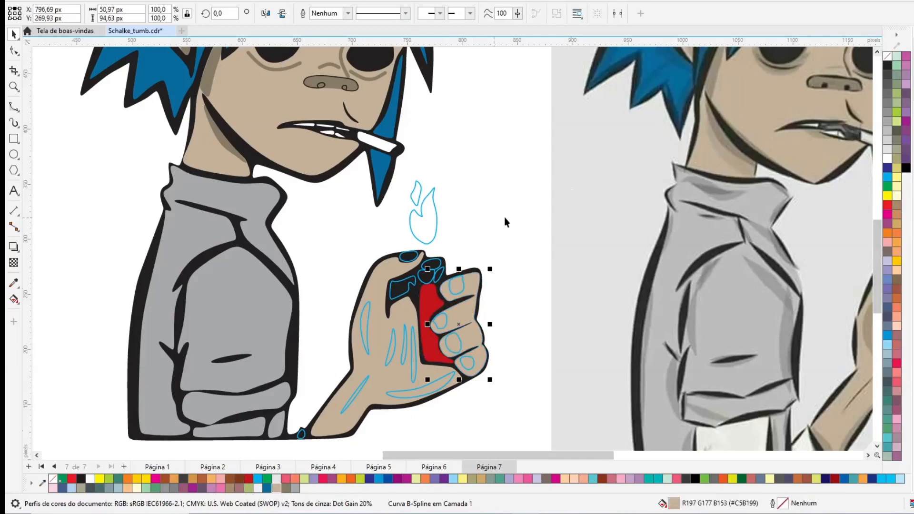
click(508, 293)
Fill the four fingernails beside the lighter with white and remove their outlines
drag(433, 380, 435, 379)
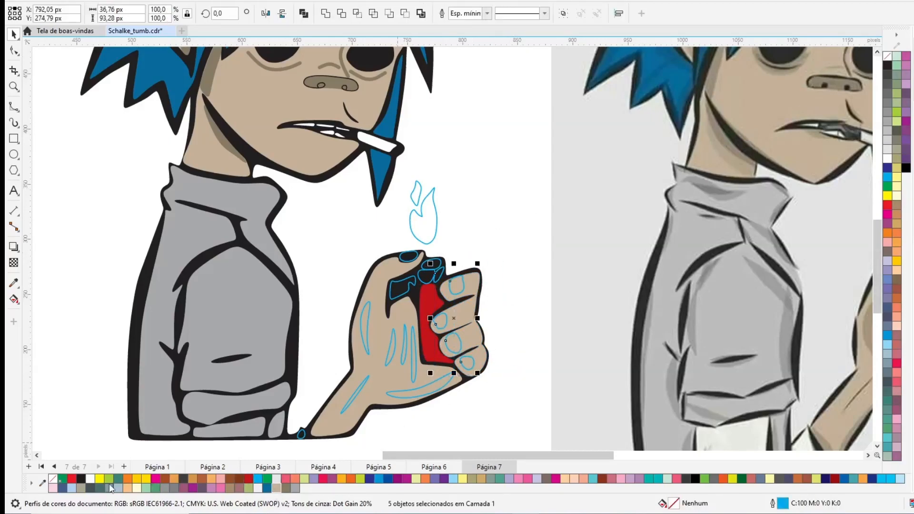
click(91, 478)
right_click(887, 57)
click(507, 293)
Fill the three pieces of the lighter's head with 70% black grey and give them a black outline of minimum thickness
click(425, 281)
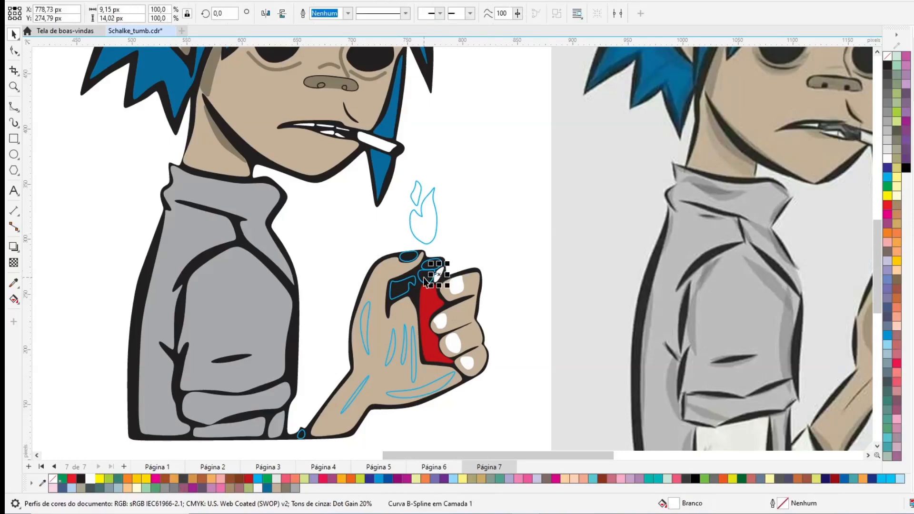
shift+click(424, 278)
shift+click(438, 260)
click(509, 231)
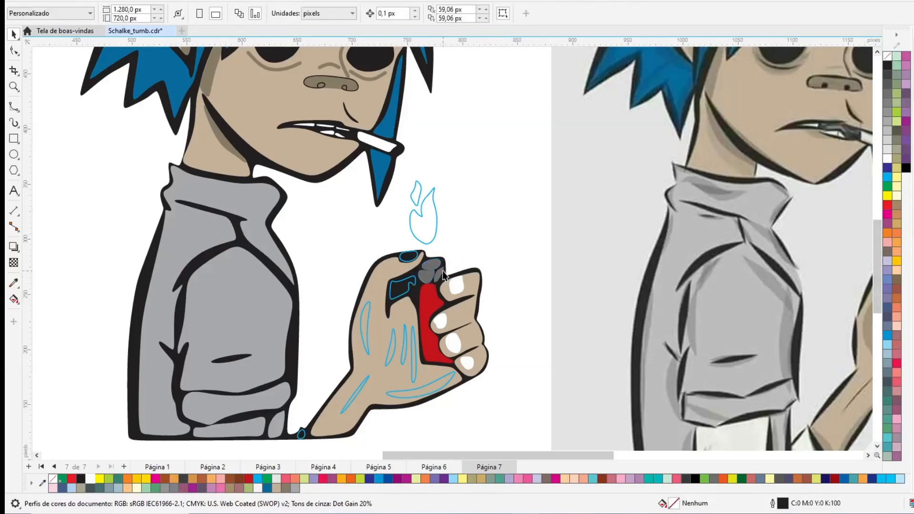
click(441, 273)
shift+click(429, 275)
click(888, 65)
click(487, 14)
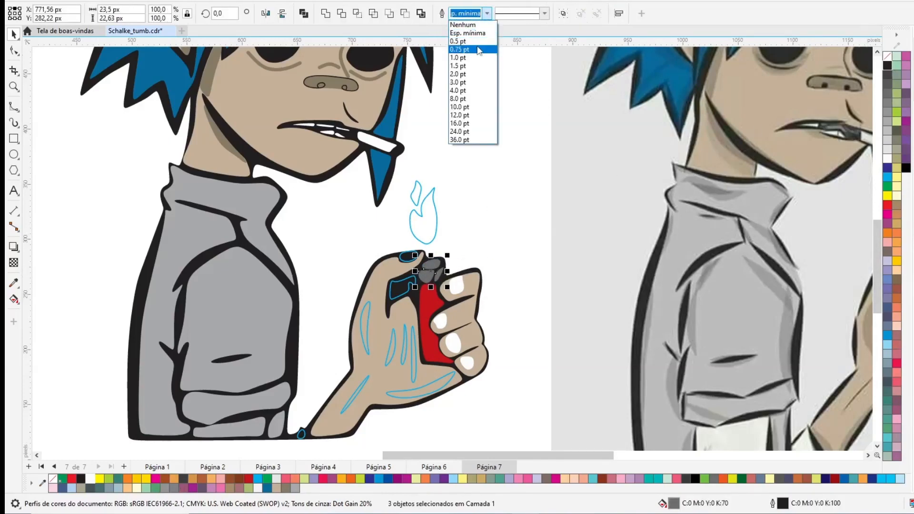
click(475, 159)
Fill the gap between the thumb and the lighter with white and remove its outline
click(403, 287)
right_click(888, 56)
click(507, 227)
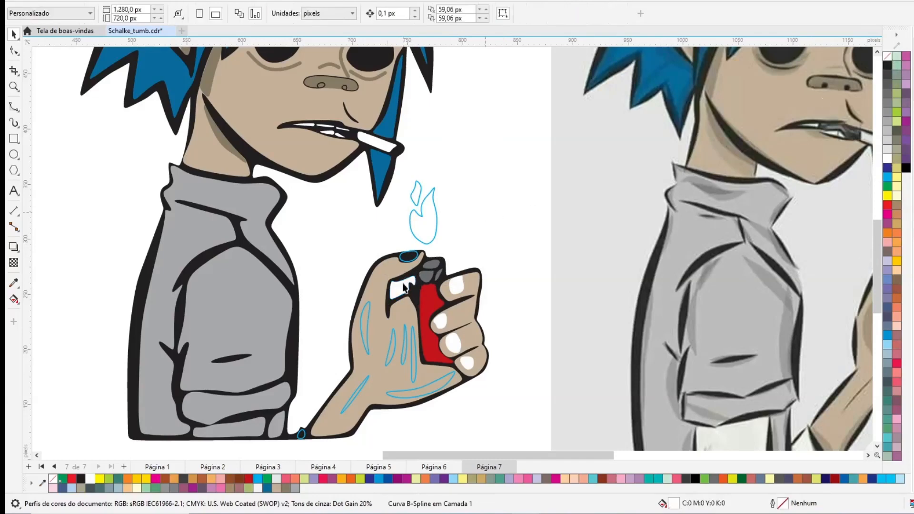
click(395, 288)
shift+click(481, 274)
click(487, 243)
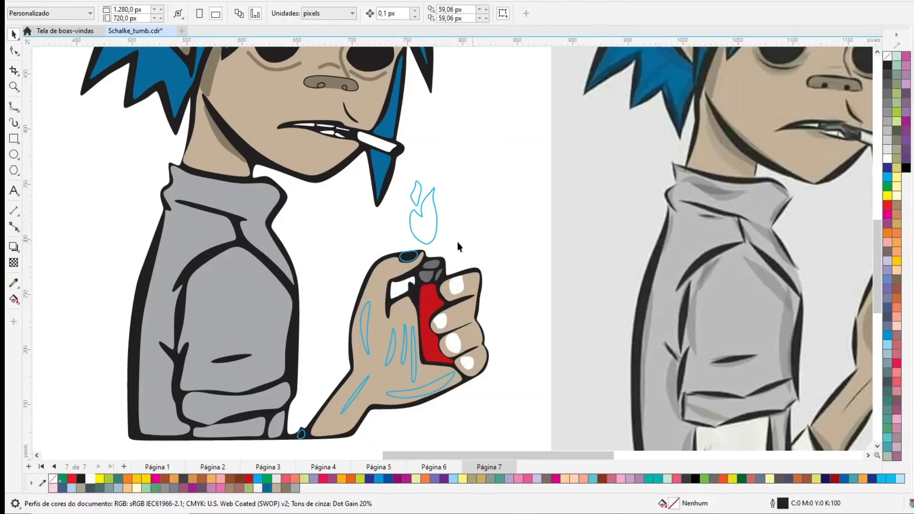
Fill the thumbnail and the small piece between the sleeve and the wrist with white and remove their outlines
click(408, 256)
click(888, 158)
key(Tab)
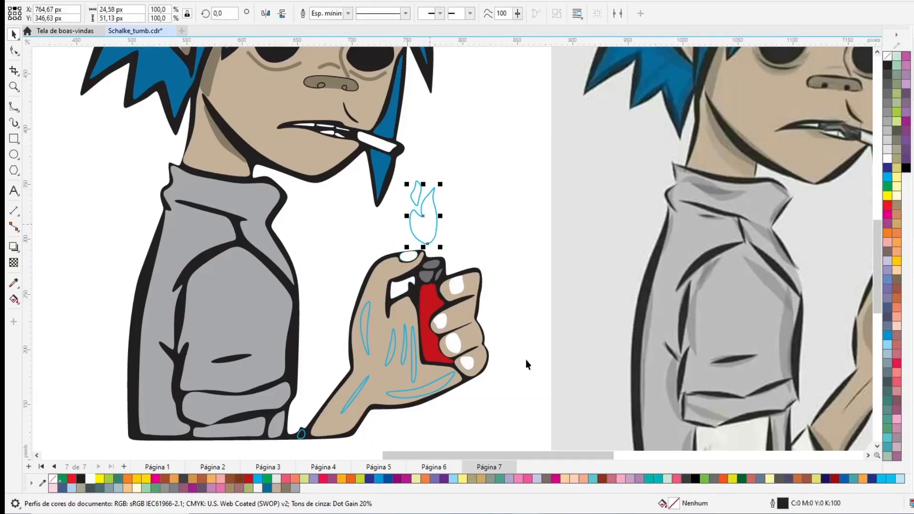
key(Tab)
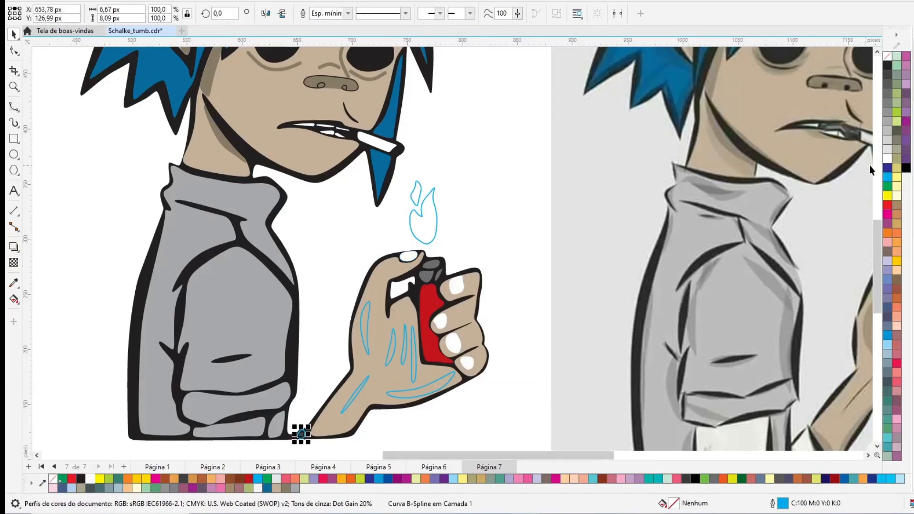
key(Escape)
Fill the two shadow shapes along the outer and lower edges of the palm with #877B65 and remove their outlines
click(868, 455)
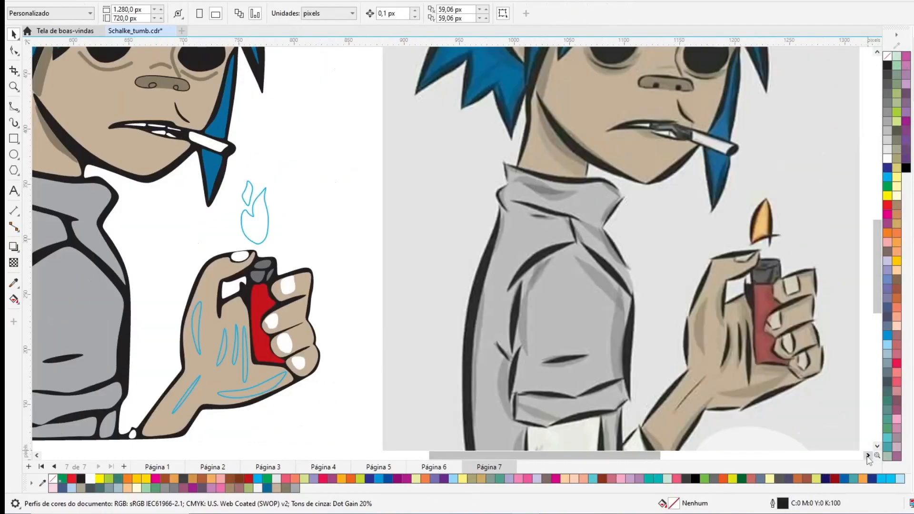
click(198, 320)
click(286, 488)
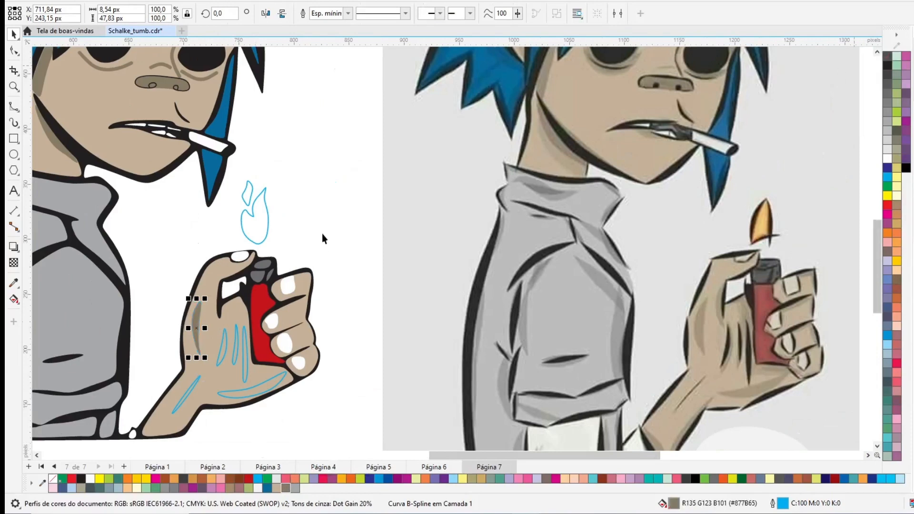
key(Tab)
click(285, 487)
key(Escape)
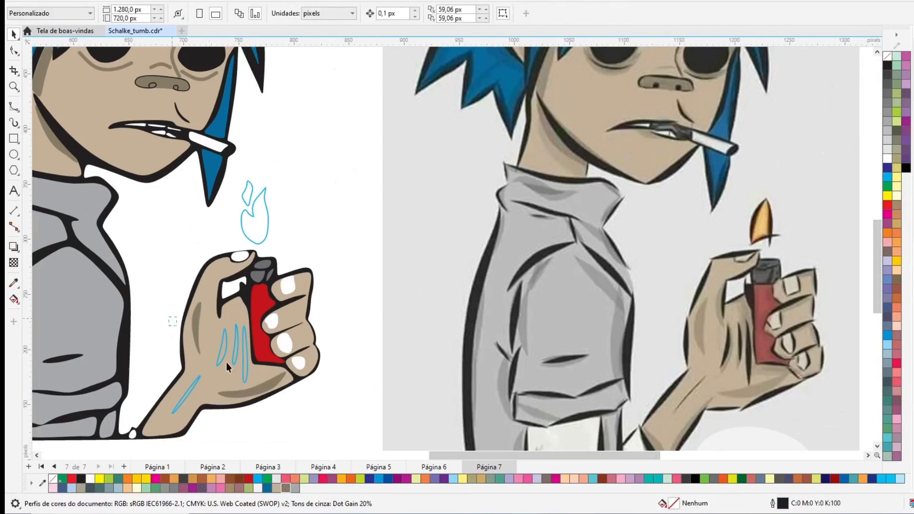
Fill the four crease shapes on the palm and wrist with black and remove their outlines
shift+click(193, 387)
click(887, 65)
right_click(887, 56)
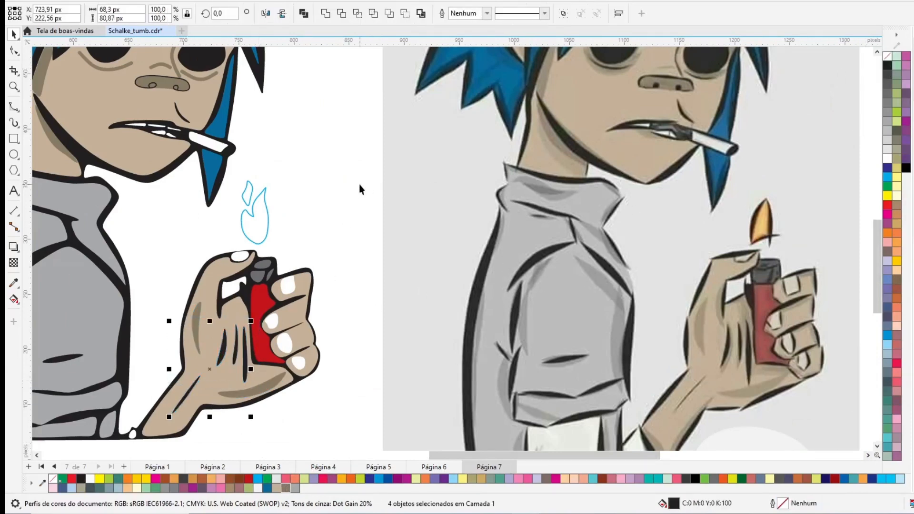
click(359, 184)
Sample the nail colour from the sketch's hand and fill the thumbnail and the four fingernails with it
click(240, 257)
shift+click(287, 286)
shift+click(272, 321)
shift+click(285, 342)
shift+click(298, 364)
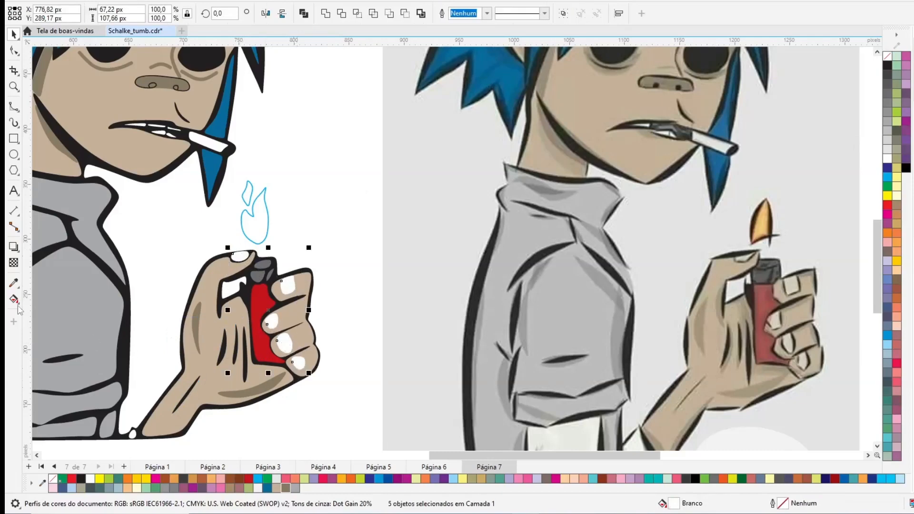
click(14, 283)
click(780, 285)
click(284, 281)
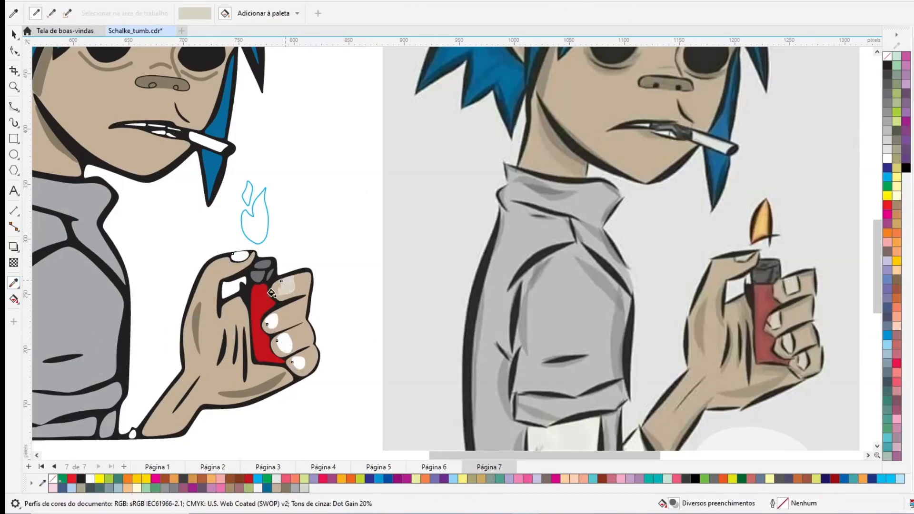
click(223, 228)
click(240, 257)
drag(335, 306, 259, 385)
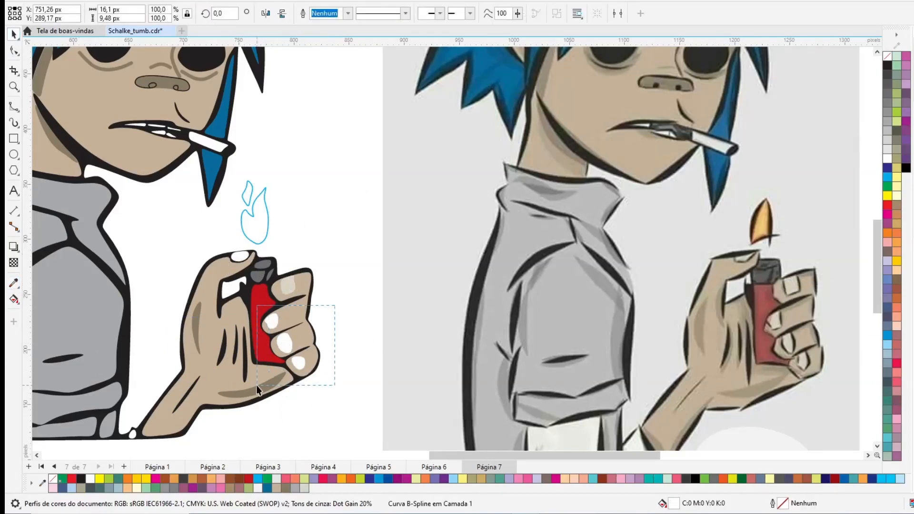
click(304, 487)
Give both flame shapes a 0.75 pt brown outline (C31 M81 Y100 K35) and an orange fill (C0 M75 Y100 K0)
click(253, 195)
shift+click(248, 197)
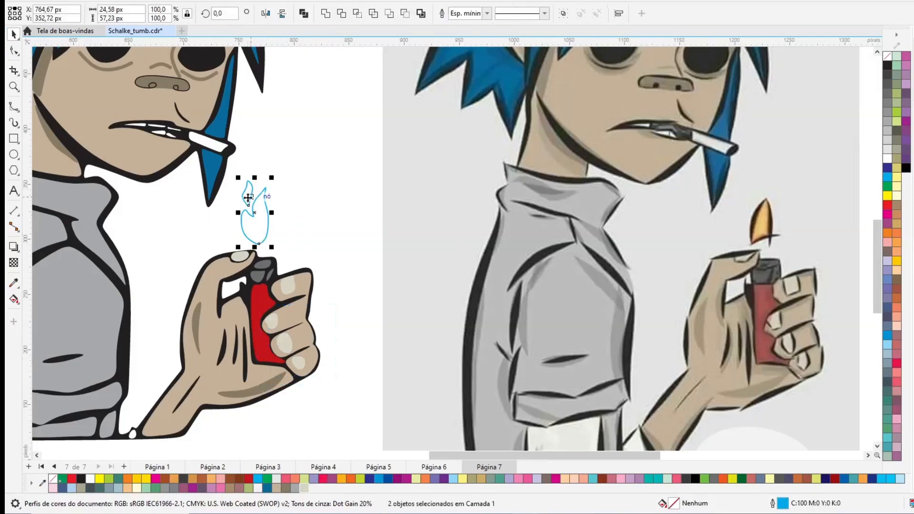
right_click(238, 478)
click(487, 13)
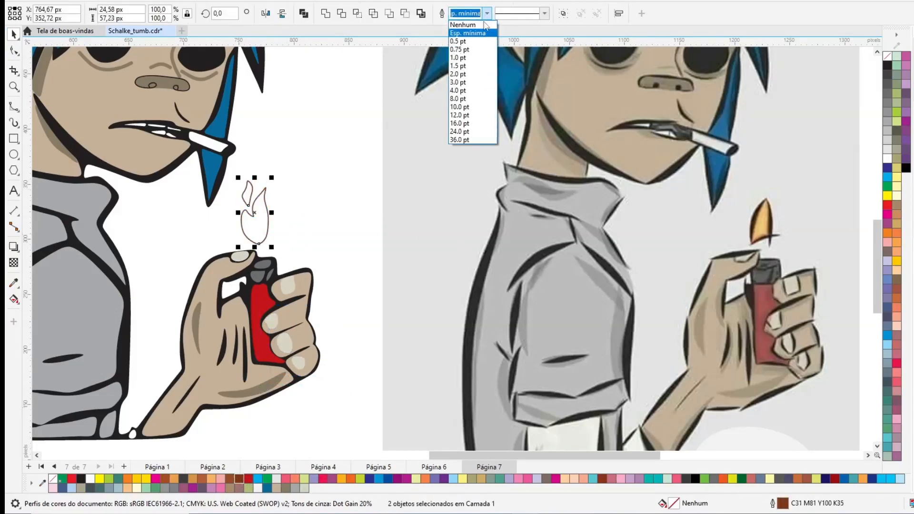
click(469, 67)
click(486, 13)
click(469, 61)
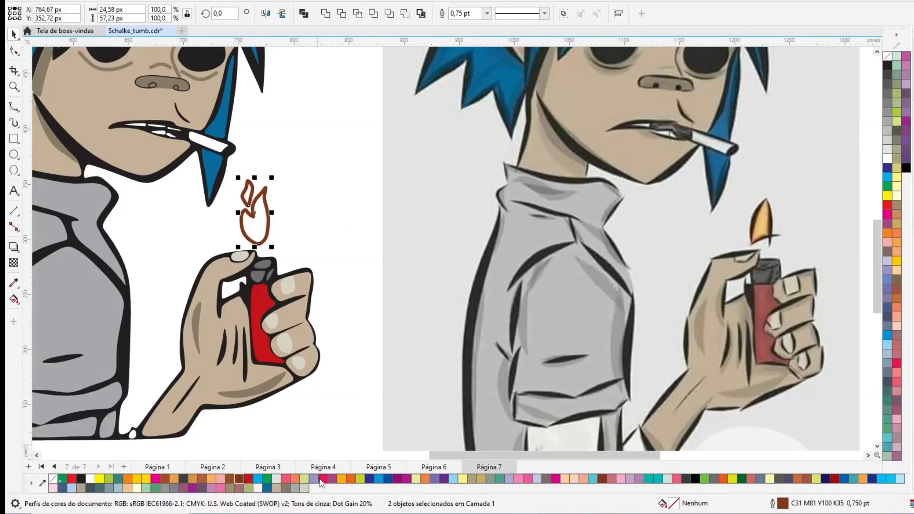
click(350, 478)
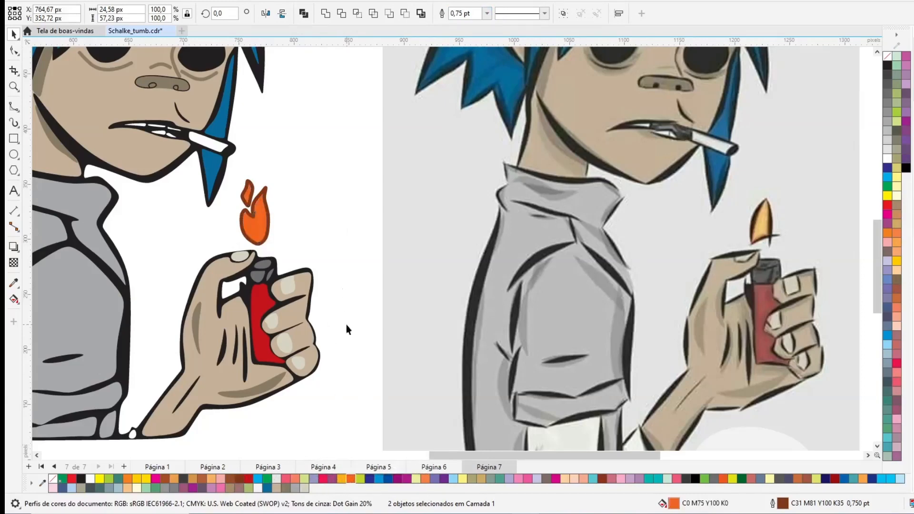
Give the large flame shape a linear gradient fill running horizontally from orange to yellow
click(14, 299)
click(48, 297)
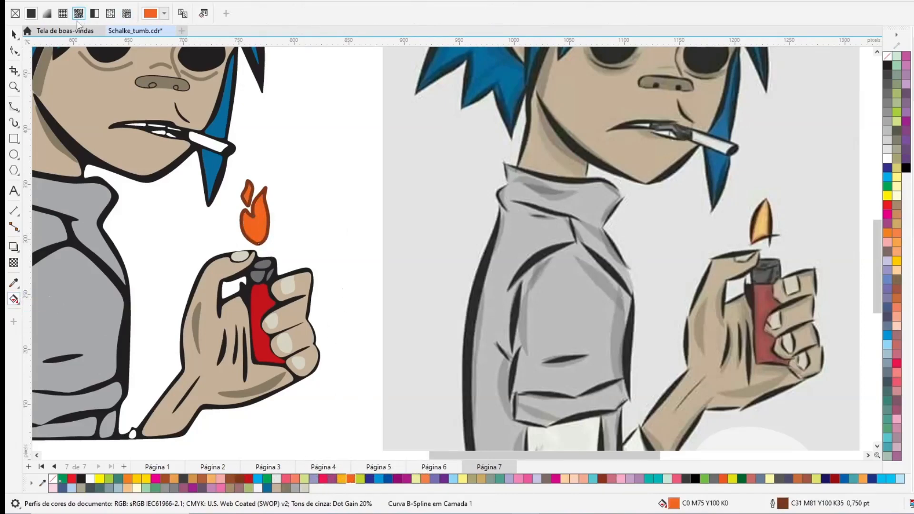
click(46, 13)
click(268, 216)
click(240, 229)
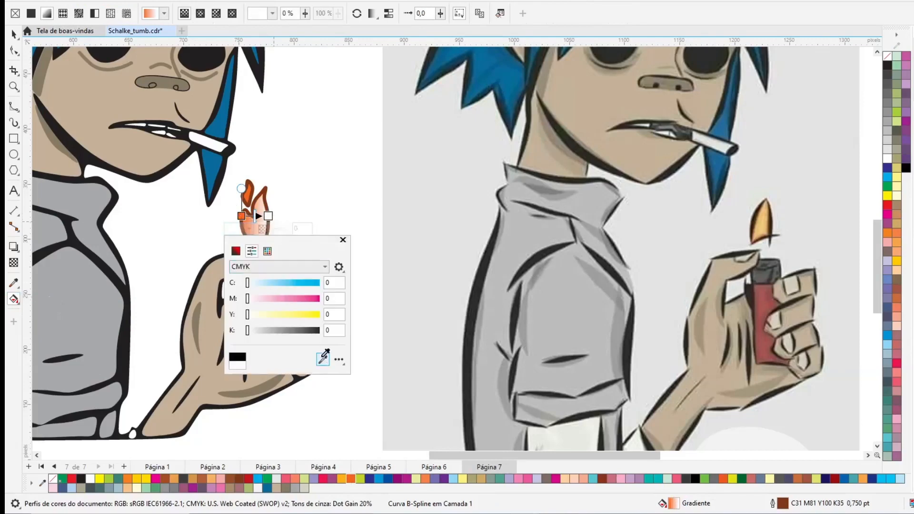
click(146, 479)
click(358, 240)
click(13, 34)
click(284, 162)
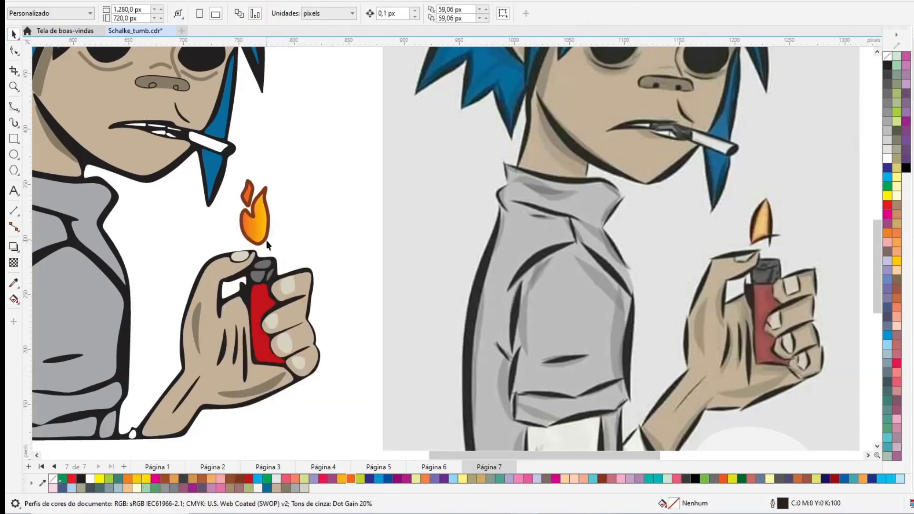
Redirect the large flame's gradient so it runs from orange at the base up to yellow near the tip
click(259, 224)
key(g)
drag(240, 216, 262, 192)
click(14, 34)
click(281, 164)
Fill the small flame with yellow and combine both flame shapes into a single curve
click(248, 192)
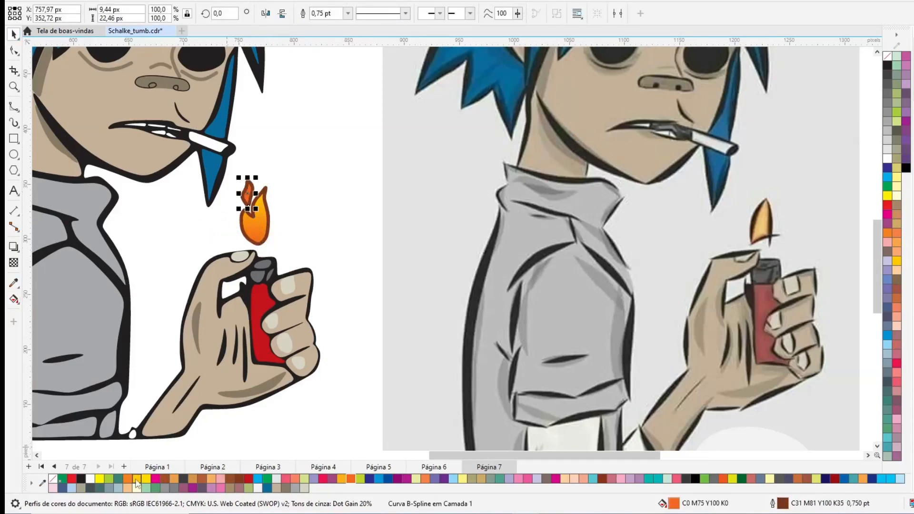
click(267, 204)
shift+click(241, 196)
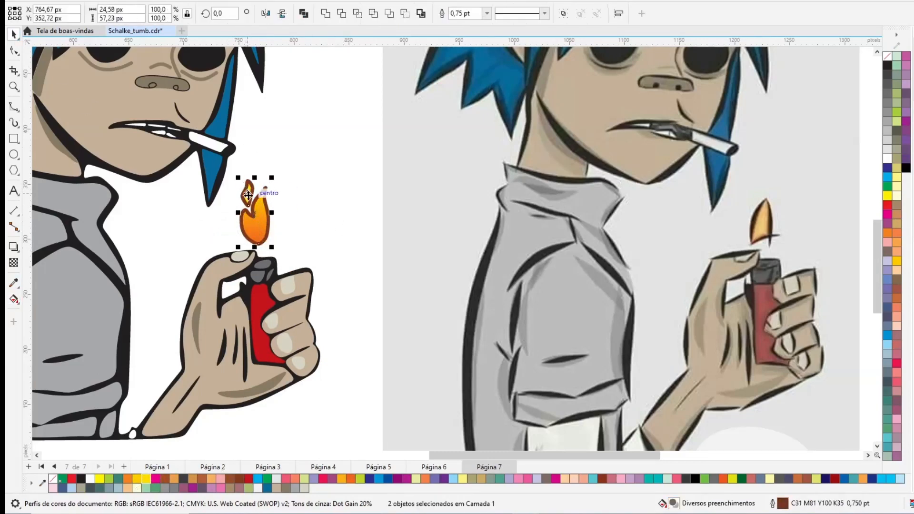
key(ctrl+l)
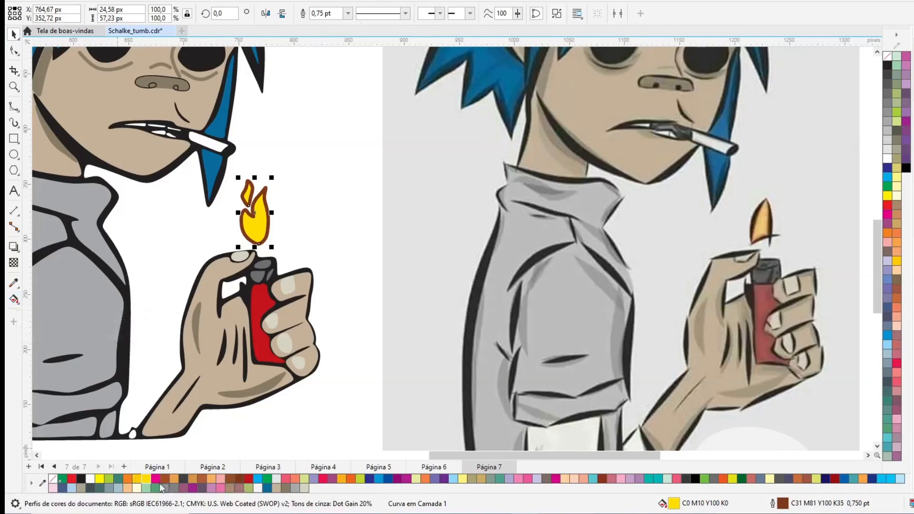
Give the combined flame a linear gradient from orange (C0 M75 Y100 K0) at the base to yellow at the tip
click(351, 478)
click(14, 299)
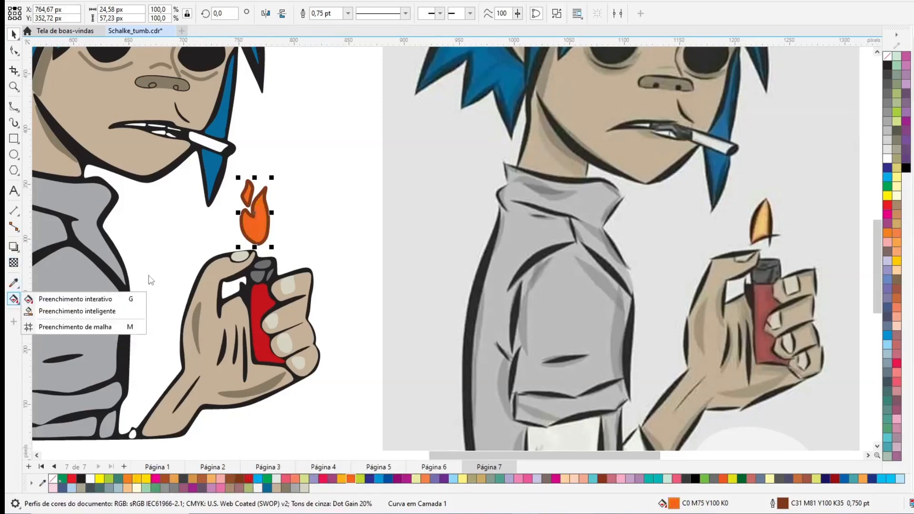
click(57, 299)
drag(257, 244, 199, 251)
click(277, 174)
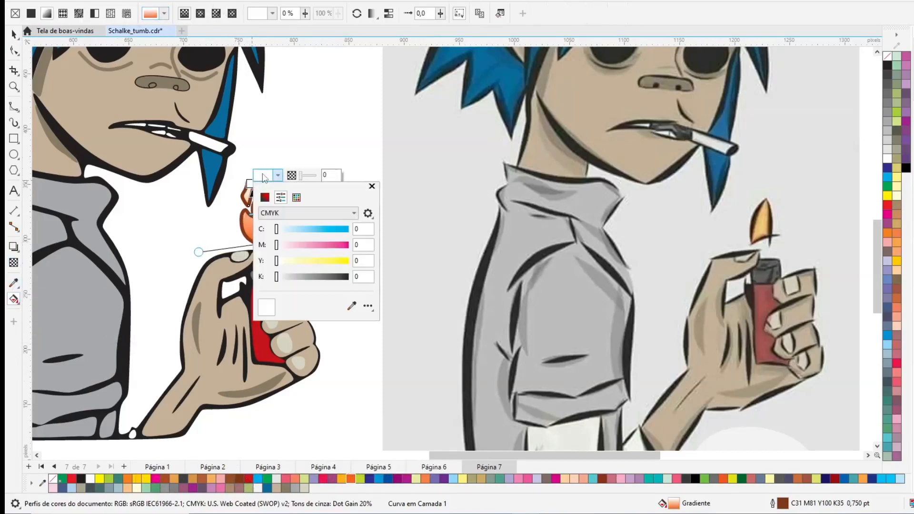
click(149, 478)
click(14, 35)
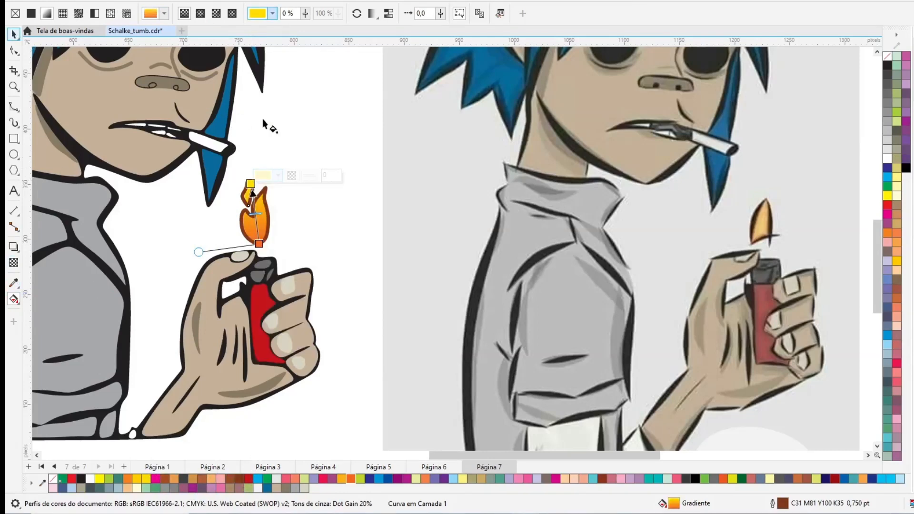
click(263, 120)
click(14, 35)
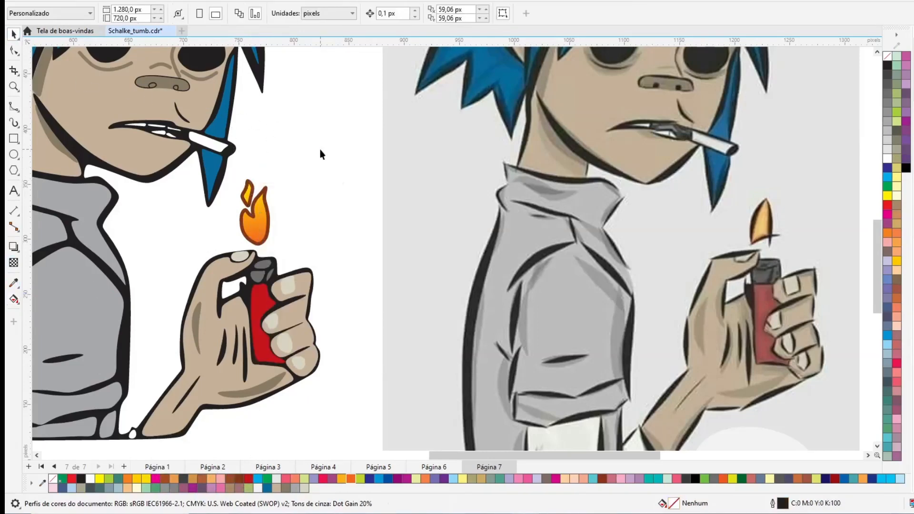
Delete the reference sketch and the pale shape lying on it, and enlarge the finished character near the middle of the page
scroll(521, 216, down, 3)
click(521, 213)
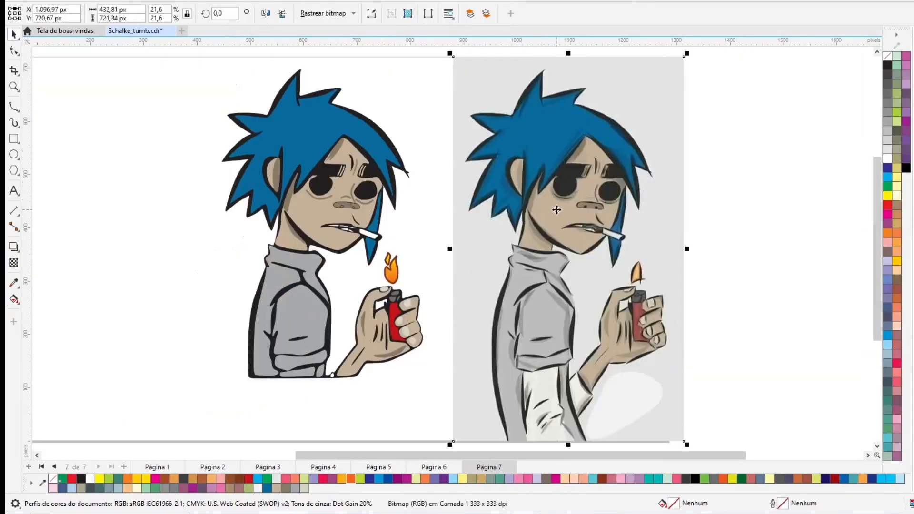
shift+click(630, 421)
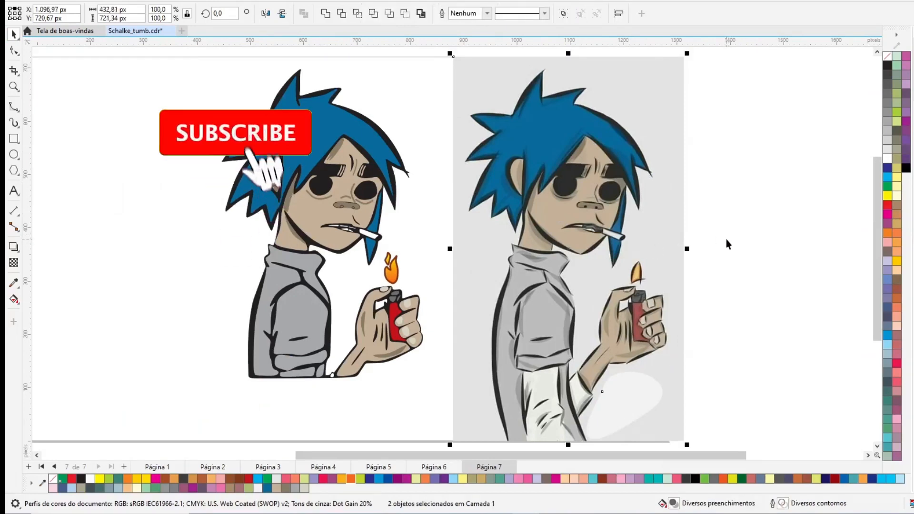
key(Delete)
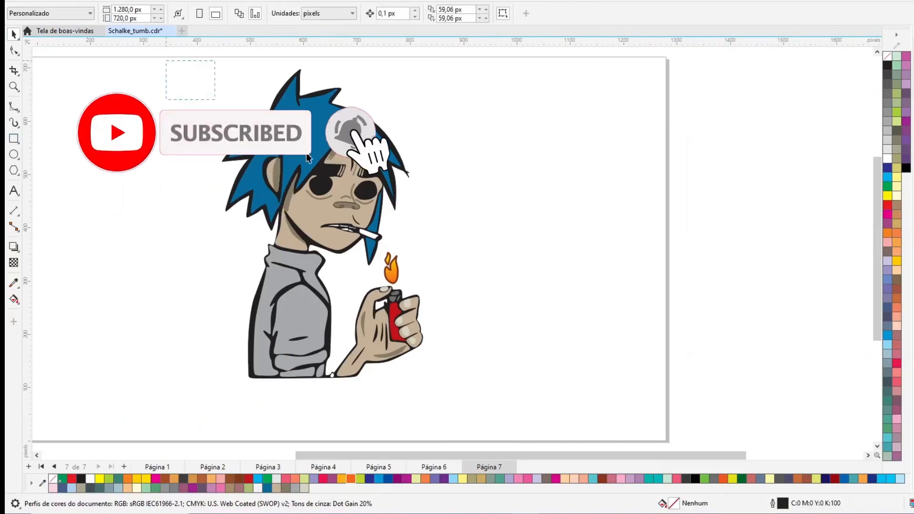
drag(306, 153, 402, 455)
click(209, 405)
Add a page-sized 1280 x 720 px rectangle behind the character and fill it with purple (C30 M100 Y0 K20)
double_click(14, 139)
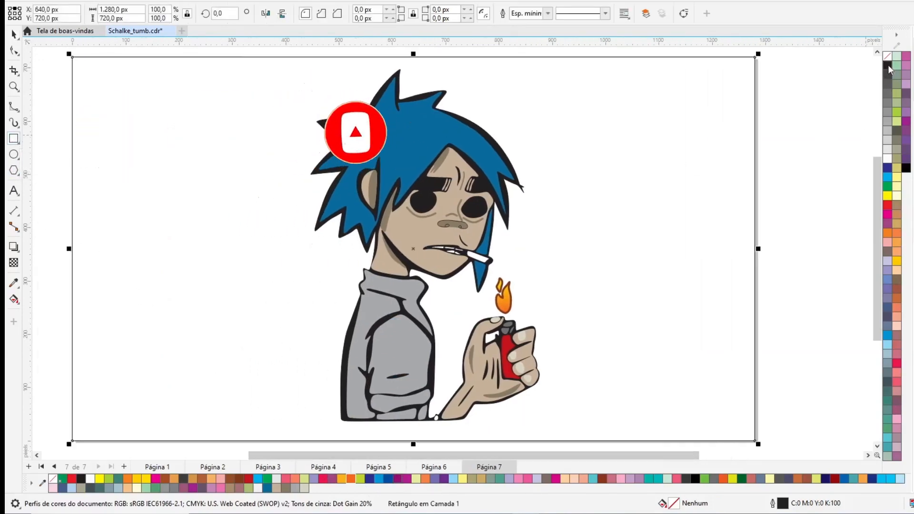
click(695, 478)
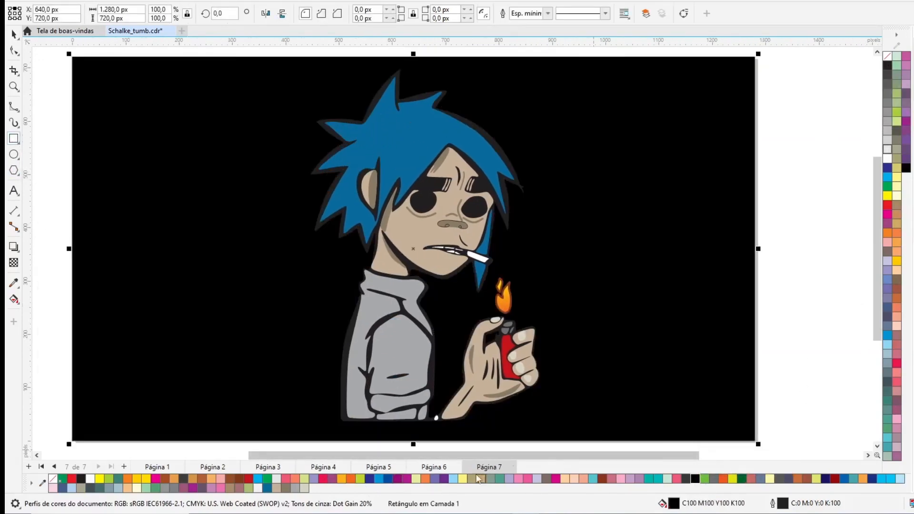
click(398, 479)
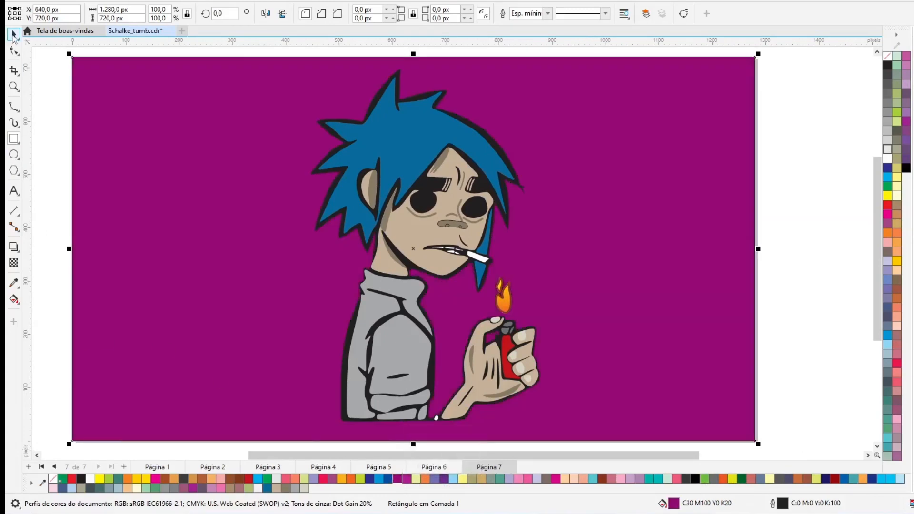
Enlarge the character until it reaches the page's lower edge and centre it horizontally on the background rectangle
click(13, 34)
drag(251, 55, 555, 444)
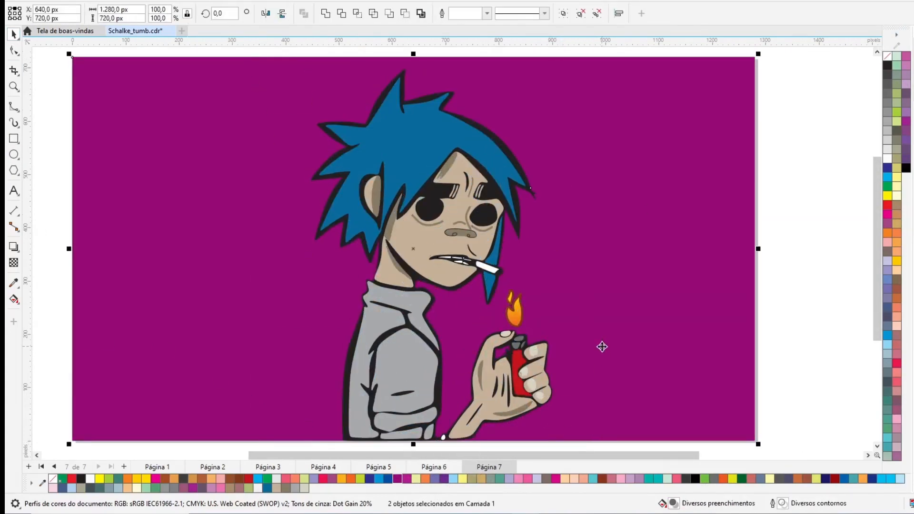
key(c)
Remove the background rectangle's outline, try red (C0 M100 Y100 K20) as its fill, and change the background to dark grey
click(732, 271)
click(239, 478)
click(248, 479)
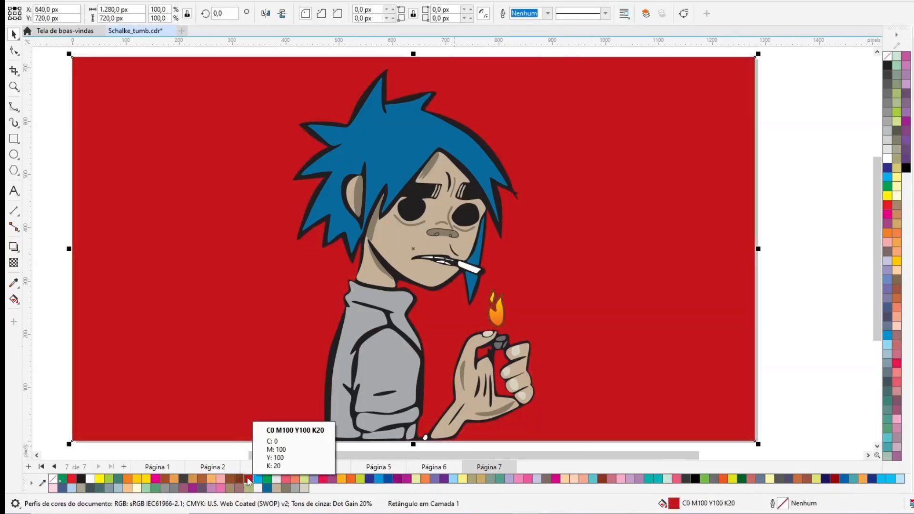
click(444, 479)
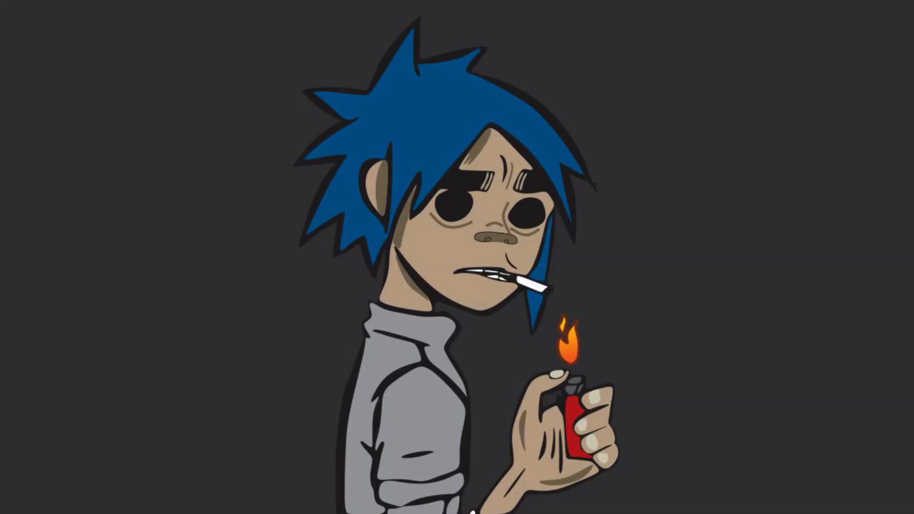